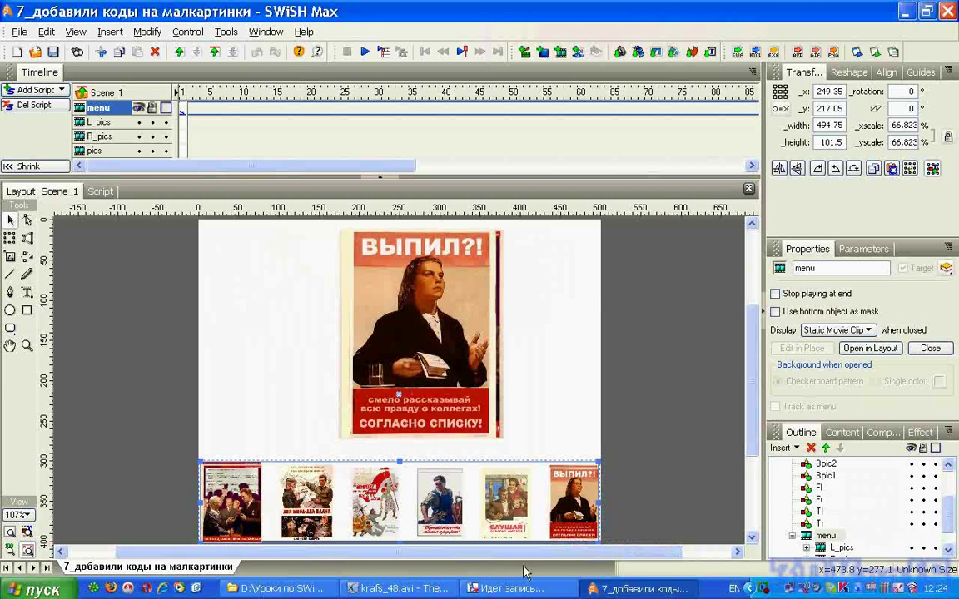
left_click(397, 589)
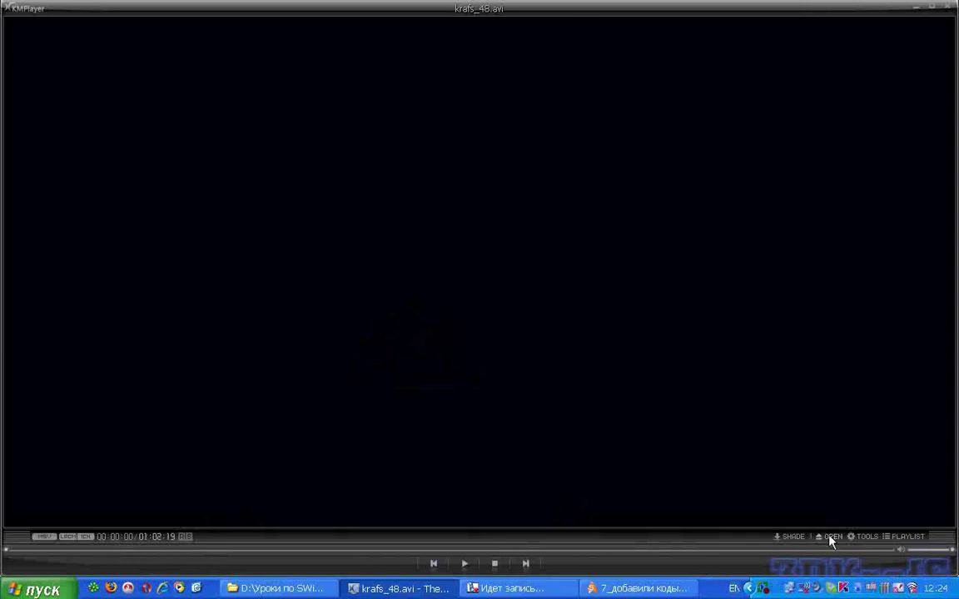
left_click(651, 589)
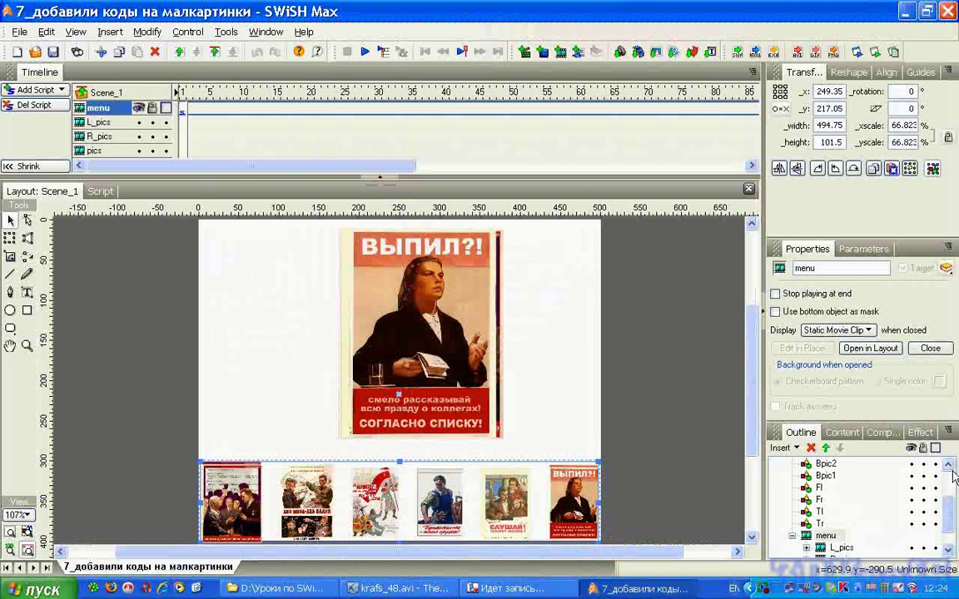
Select Scene_1 in the object hierarchy and display its script.
left_click_drag(947, 521, 947, 498)
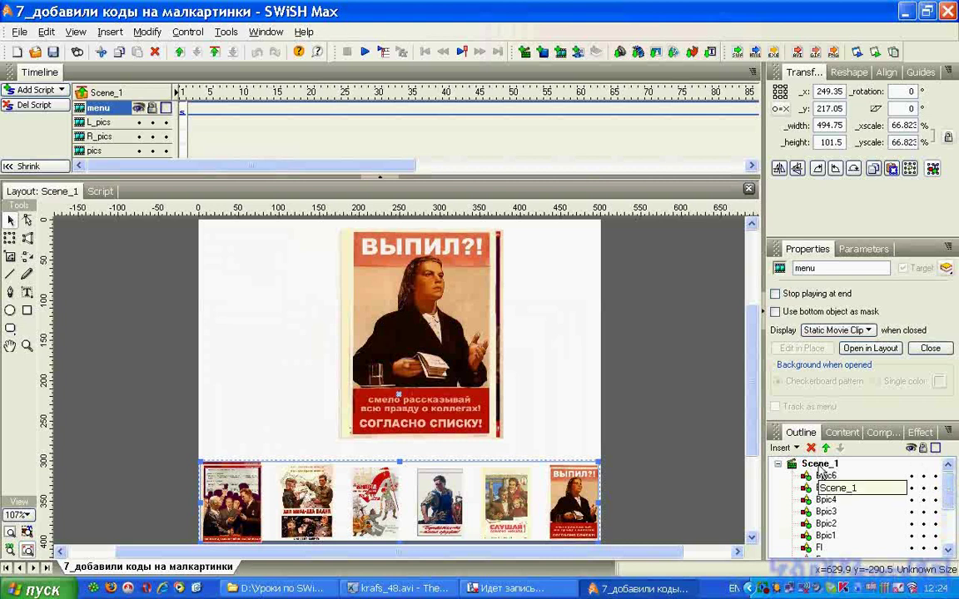
left_click(819, 468)
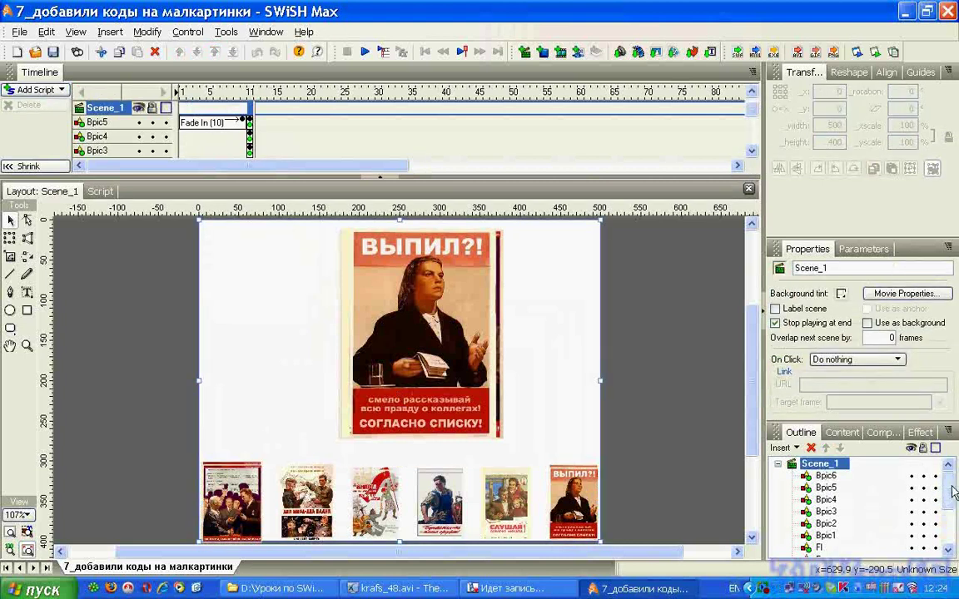
scroll(954, 493, "down", 3)
scroll(950, 489, "up", 3)
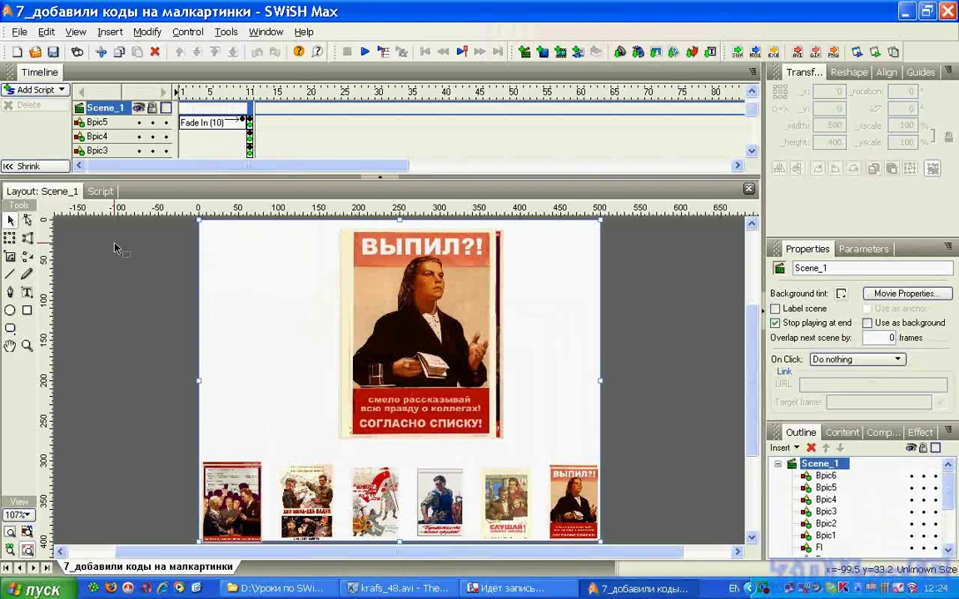
left_click(101, 192)
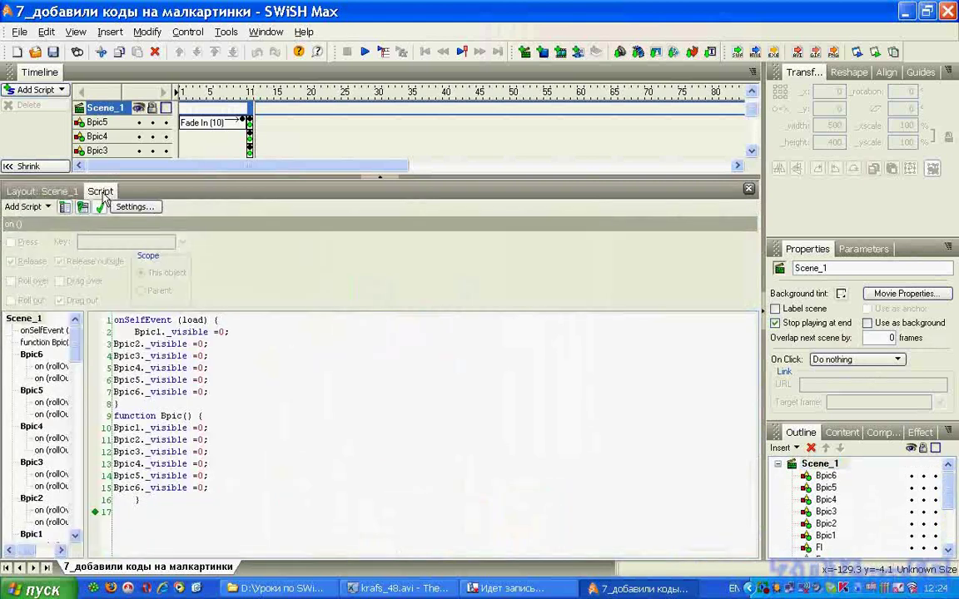
left_click(813, 467)
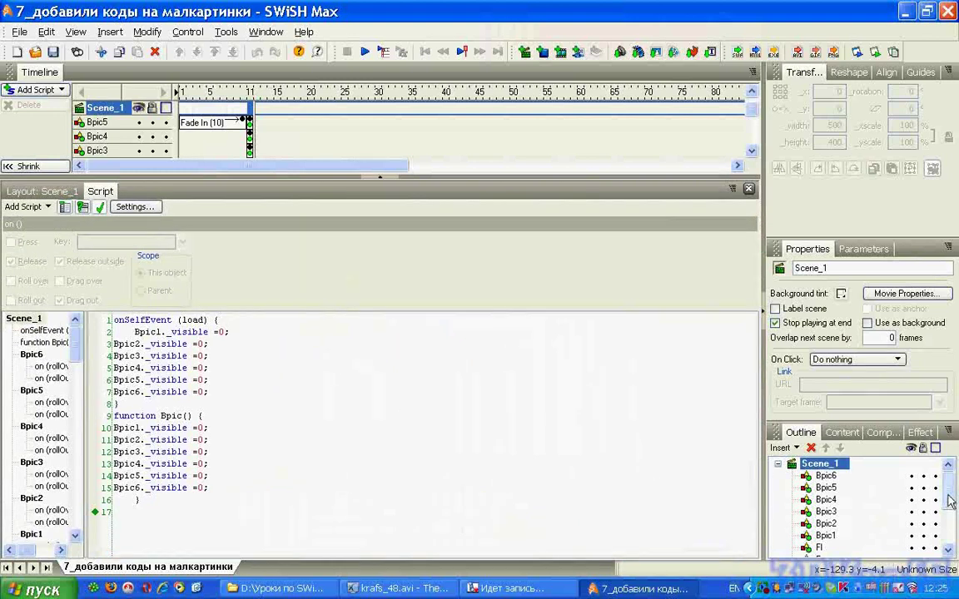
mouse_move(950, 501)
left_mouse_down()
mouse_move(950, 543)
mouse_move(957, 516)
mouse_move(948, 540)
mouse_move(948, 514)
left_mouse_up()
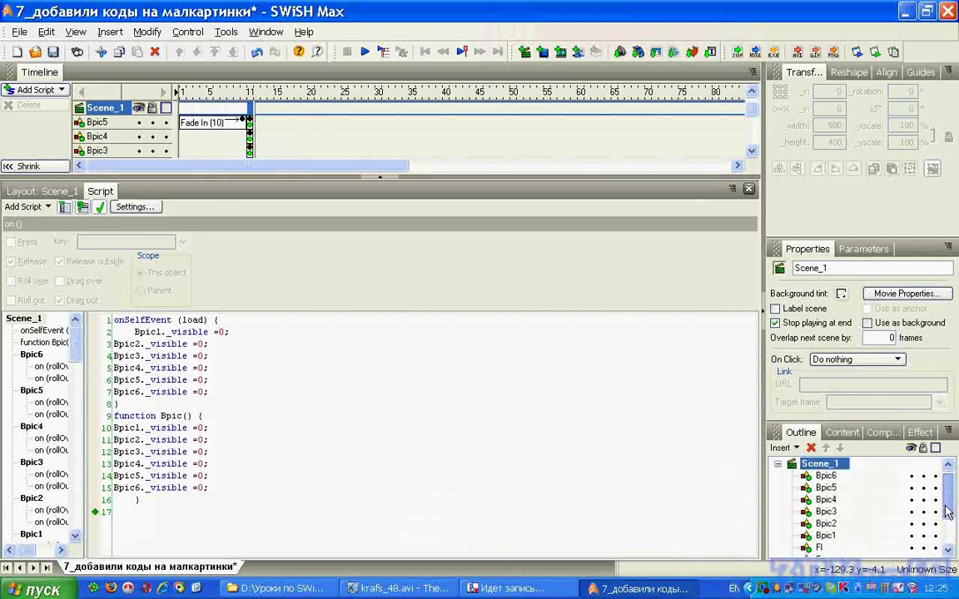
Display the rollover and rollout script of the Bpic6 object.
left_click(824, 477)
left_click_drag(949, 483, 954, 534)
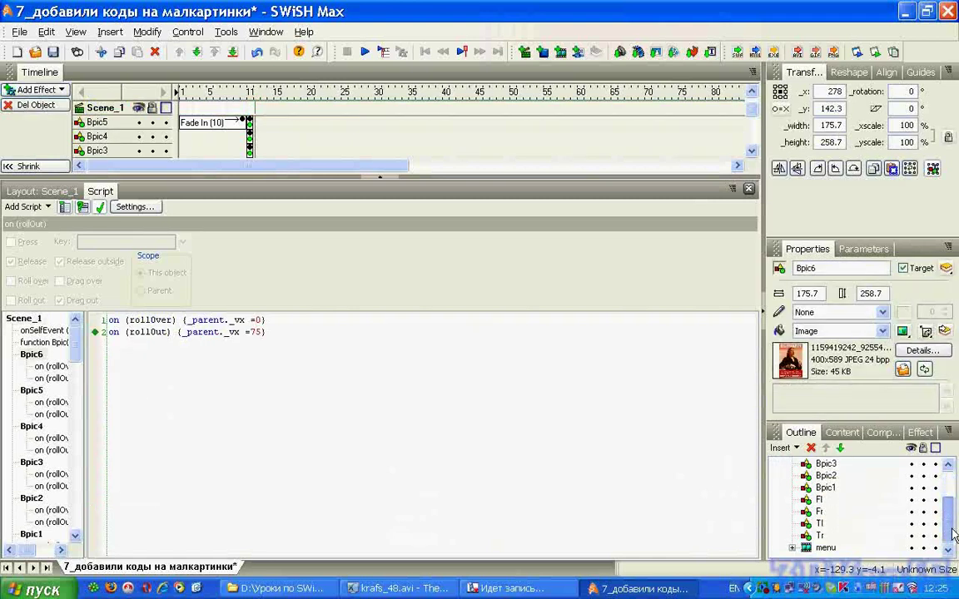
scroll(954, 534, "up", 2)
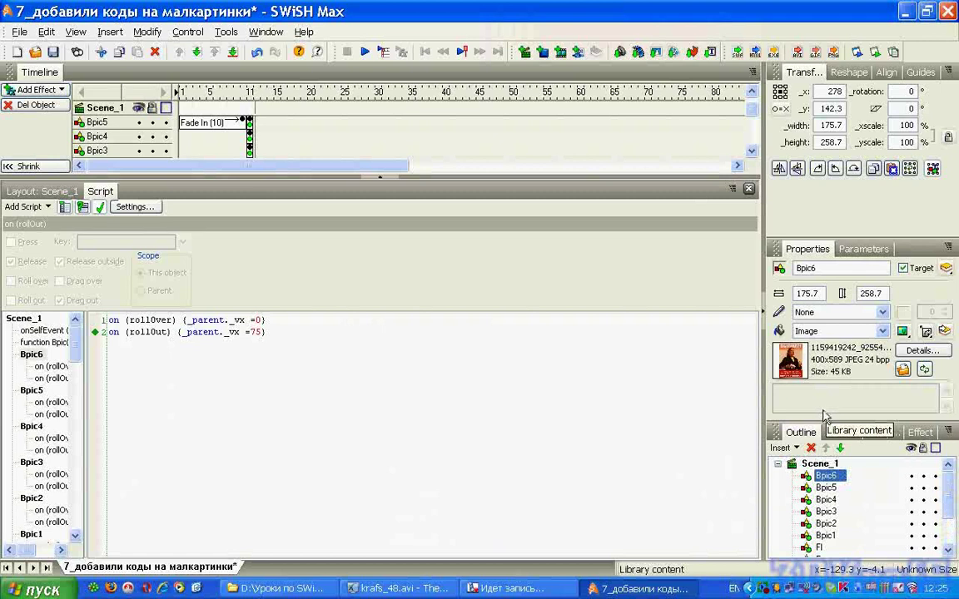
mouse_move(945, 485)
left_mouse_down()
mouse_move(944, 505)
mouse_move(947, 493)
left_mouse_up()
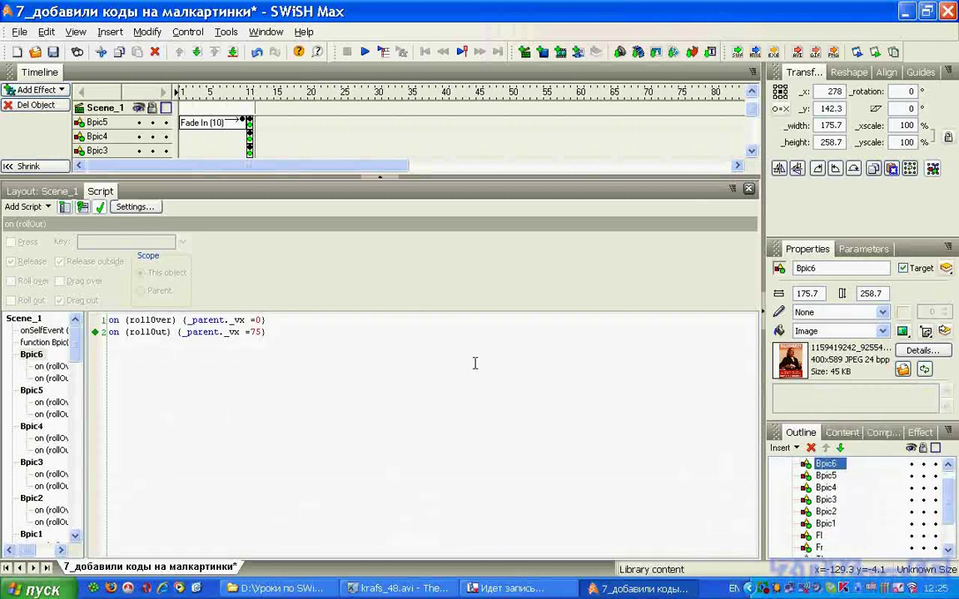
Return to the scene layout and delete the Fade In effects of Bpic6 and Bpic5 from the timeline.
left_click(55, 193)
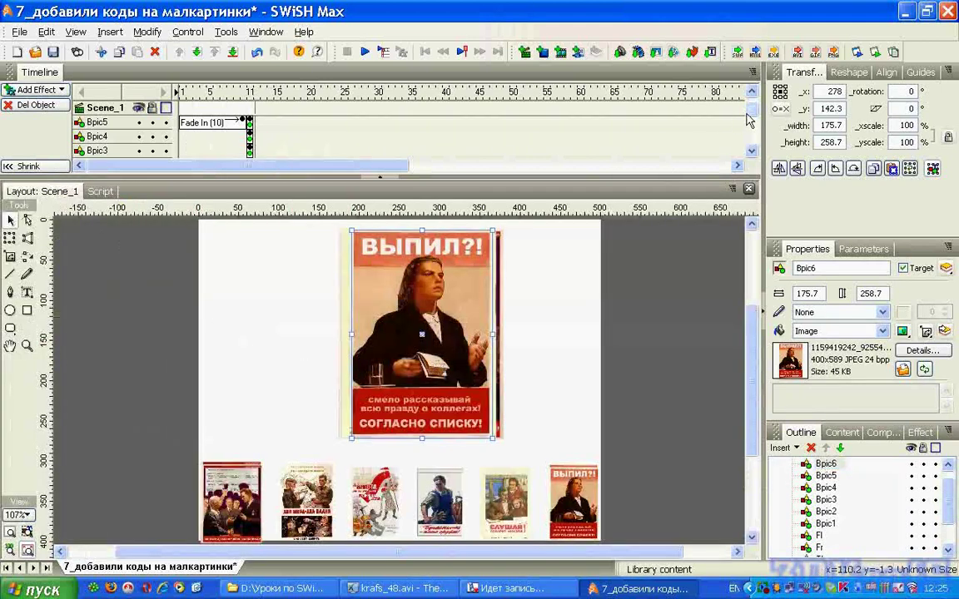
scroll(676, 104, "up", 1)
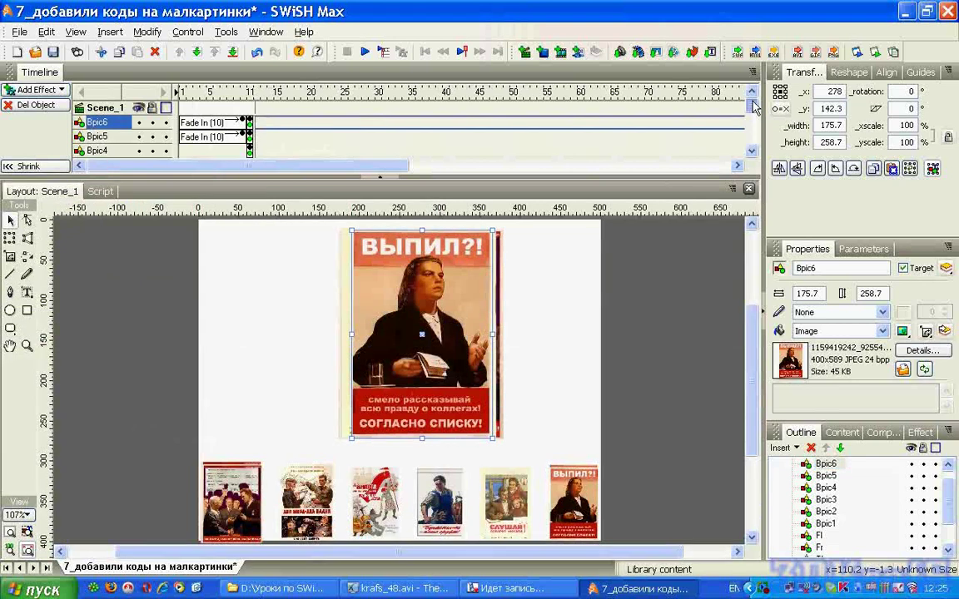
left_click(198, 125)
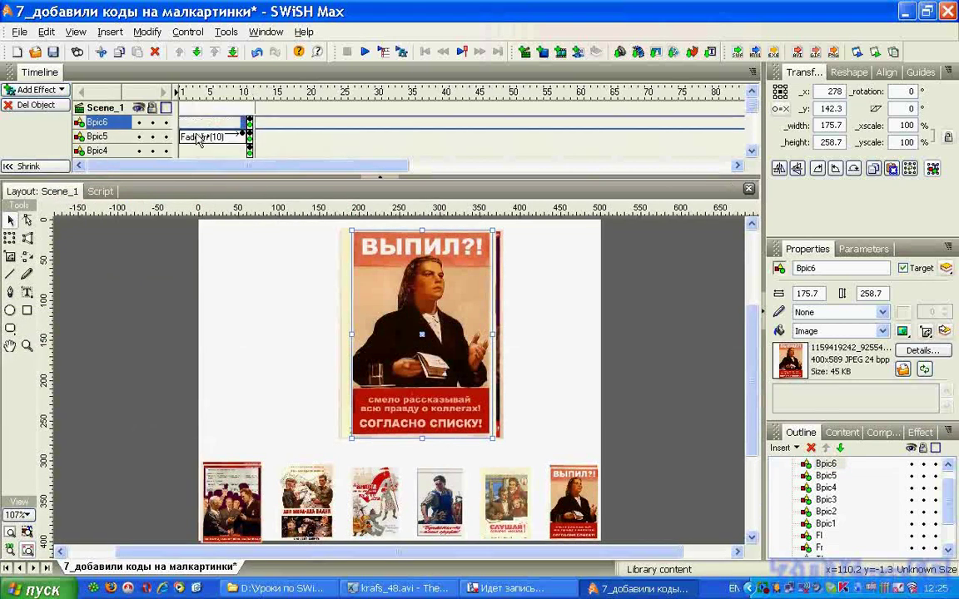
left_click(195, 135)
Delete the remaining frame 11 timeline entries of Bpic6, Bpic5, Bpic4 and Bpic3.
left_click(248, 133)
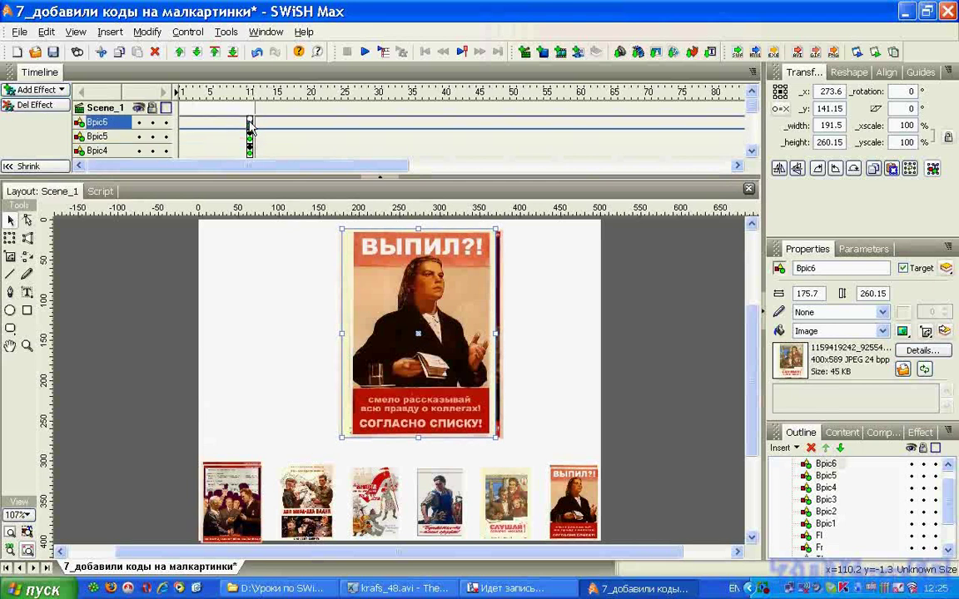
left_click(249, 150)
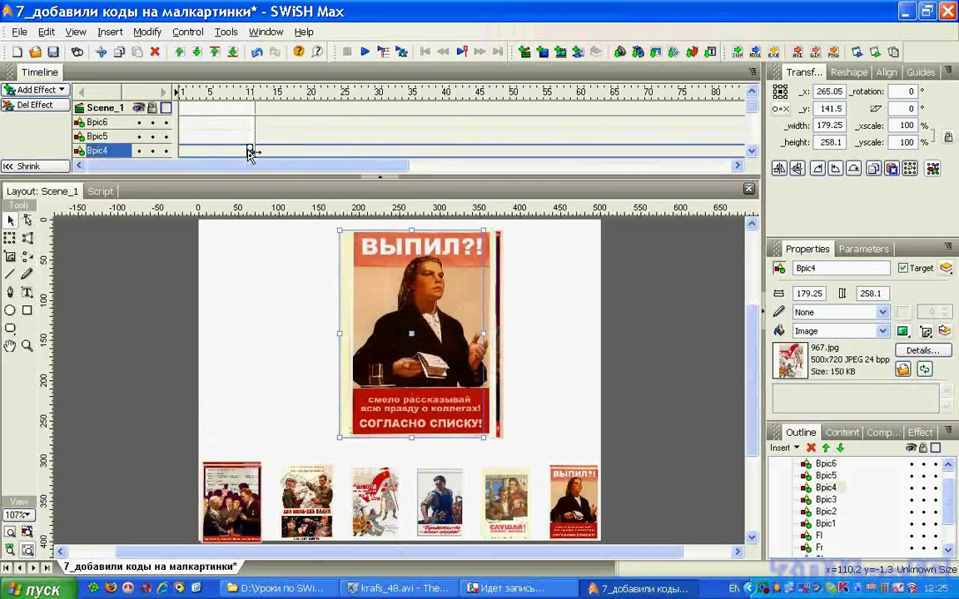
left_click(751, 152)
left_click(752, 154)
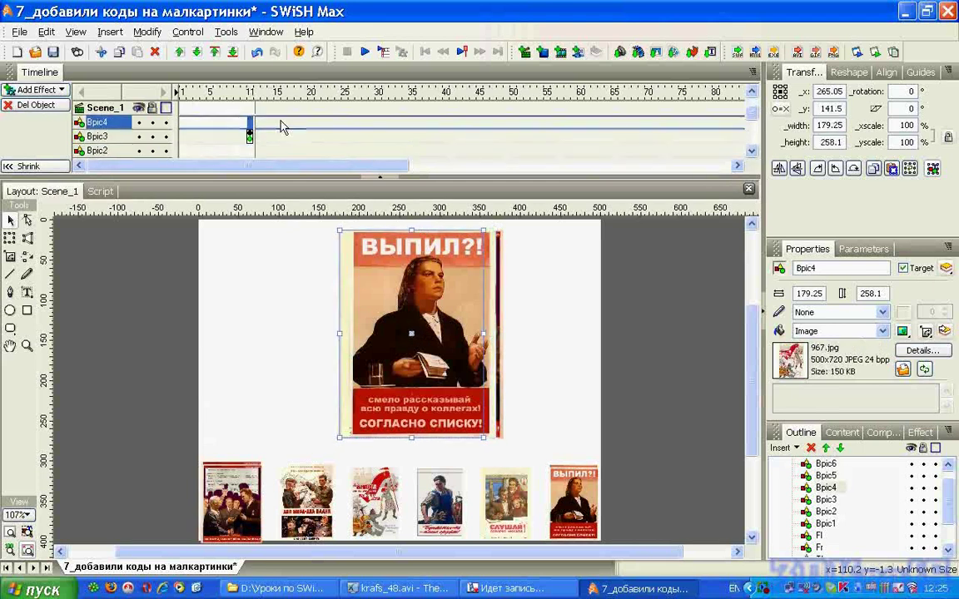
left_click(252, 137)
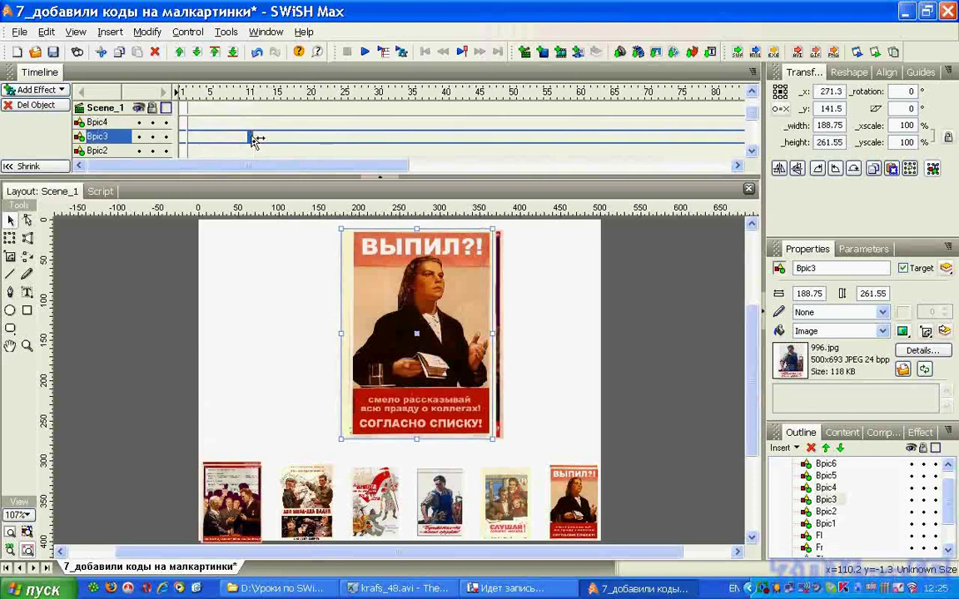
Preview the movie, open several posters from the scrolling thumbnails at full size, and stop the preview.
left_click(367, 53)
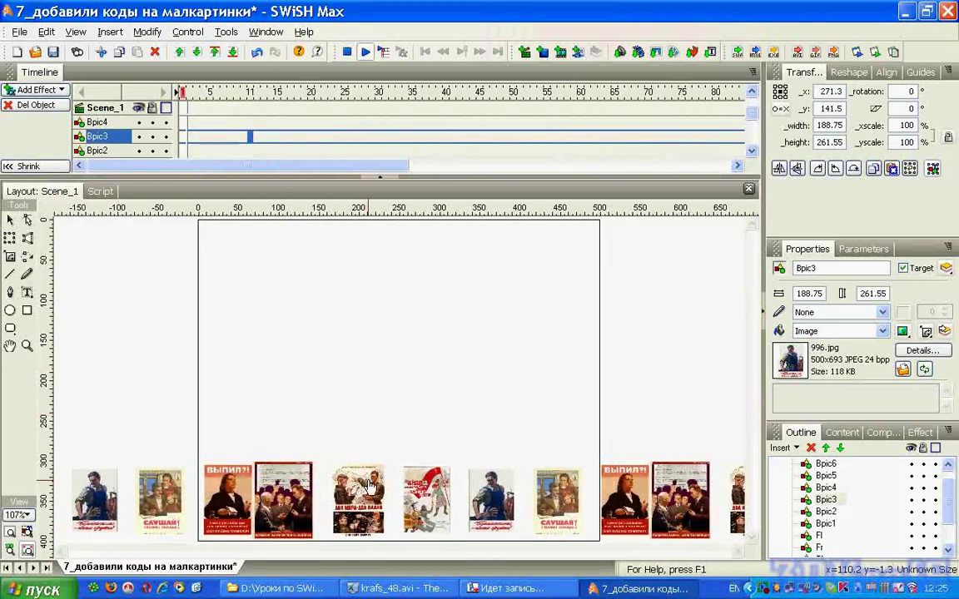
left_click(367, 485)
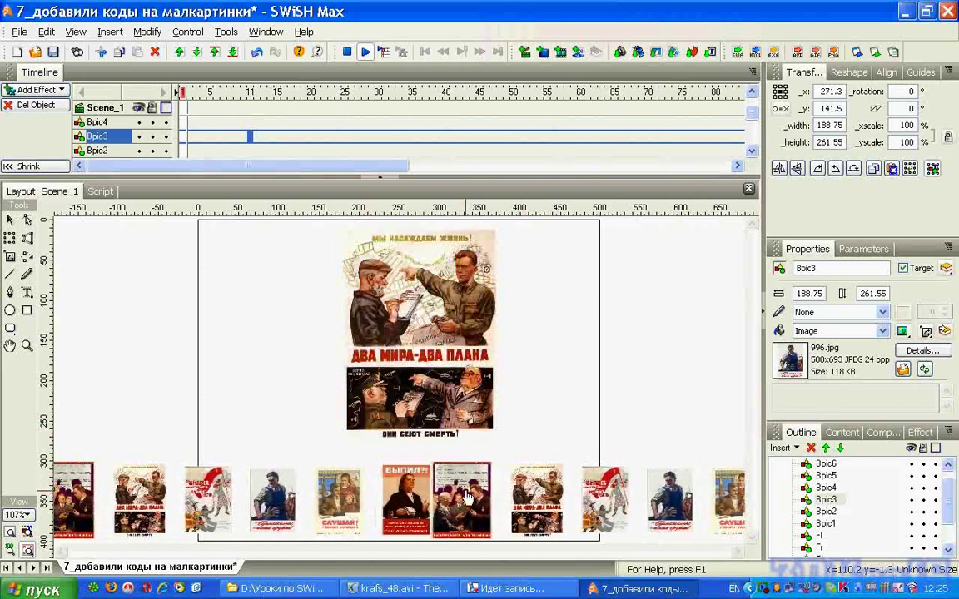
left_click(467, 498)
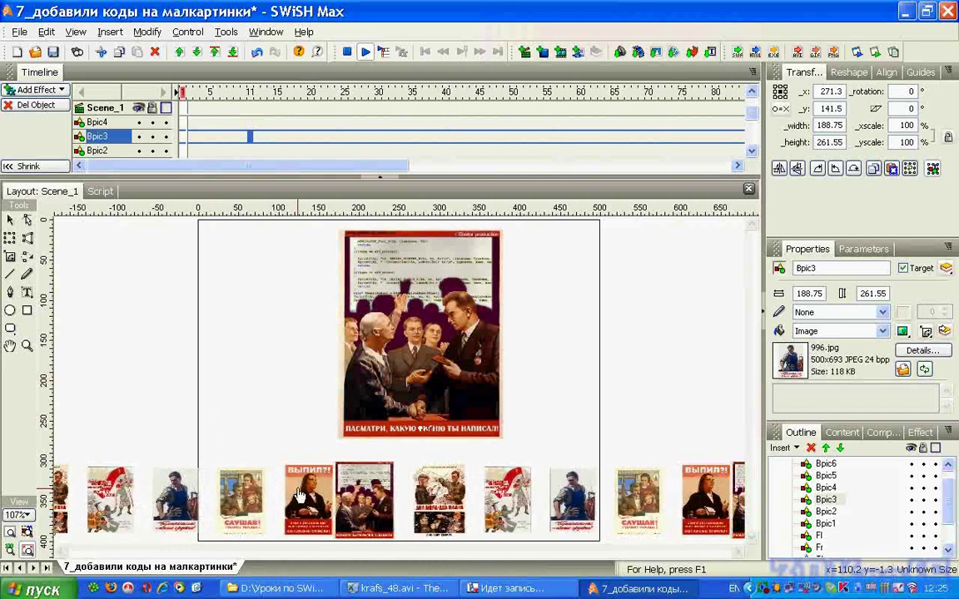
left_click(299, 495)
left_click(229, 470)
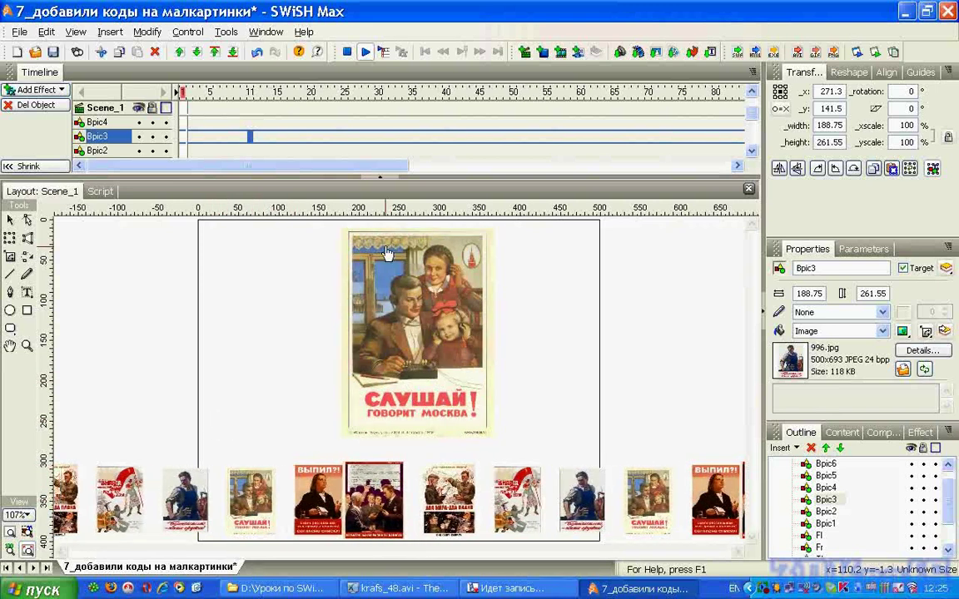
key("Escape")
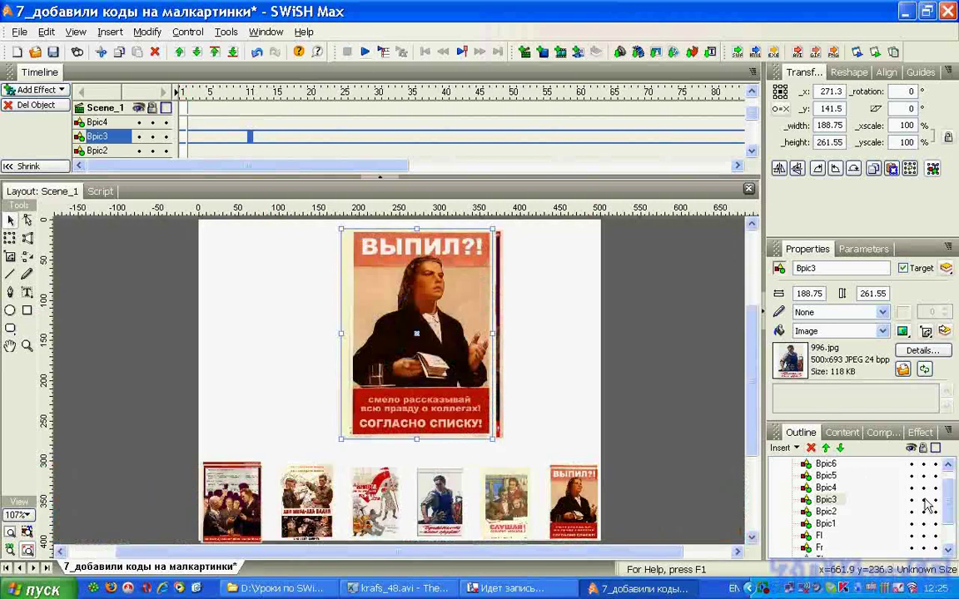
Select Bpic6 and examine the list of Scene_1 objects from the Bpic pictures to the menu clip.
scroll(895, 500, "up", 1)
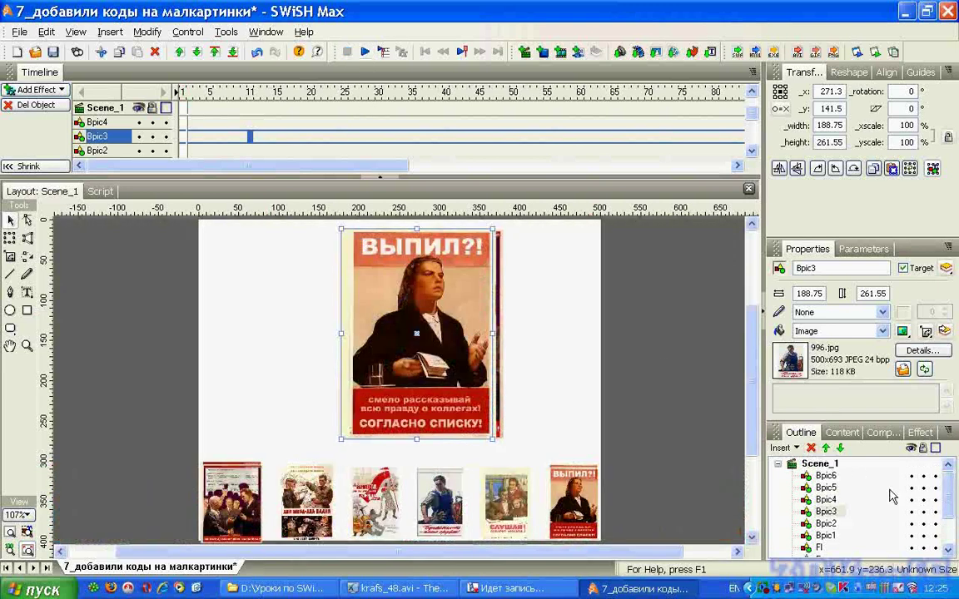
key("Up")
key("Up")
key("Up")
scroll(952, 491, "down", 1)
left_click_drag(951, 491, 953, 537)
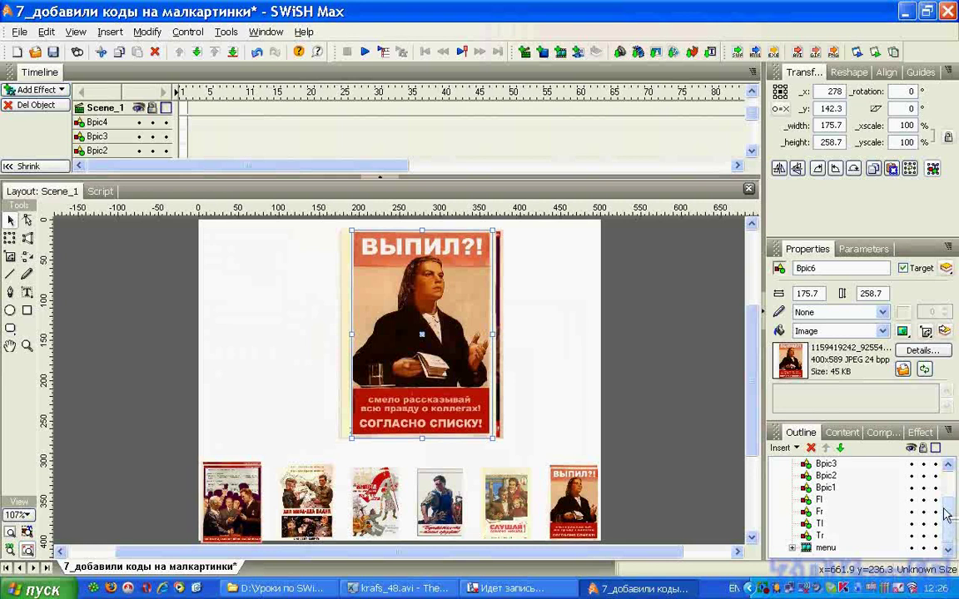
left_click_drag(949, 515, 951, 492)
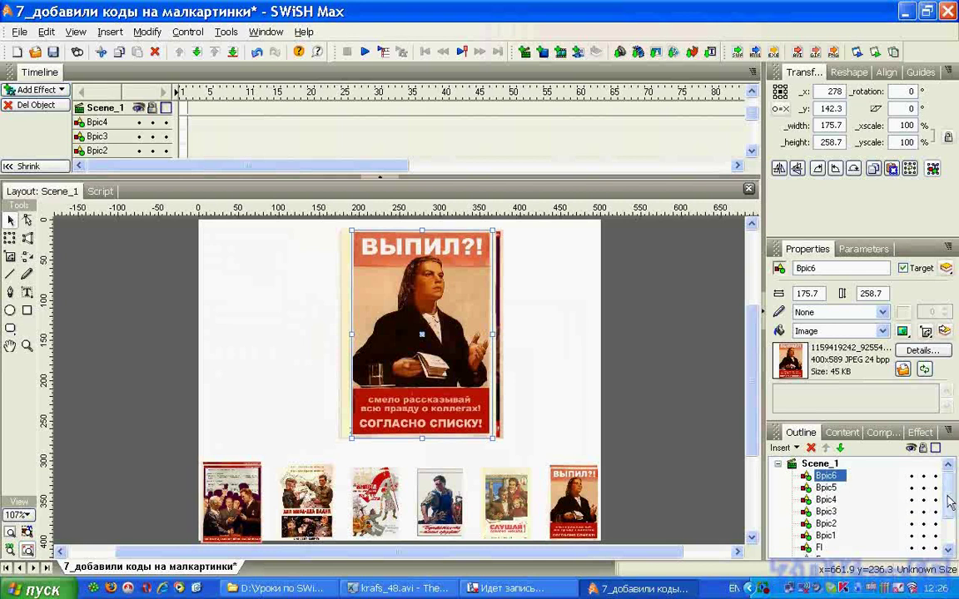
scroll(951, 500, "down", 3)
scroll(949, 494, "up", 3)
Open the Scene_1 script and examine the onSelfEvent (load) block and the Bpic() function.
left_click(819, 463)
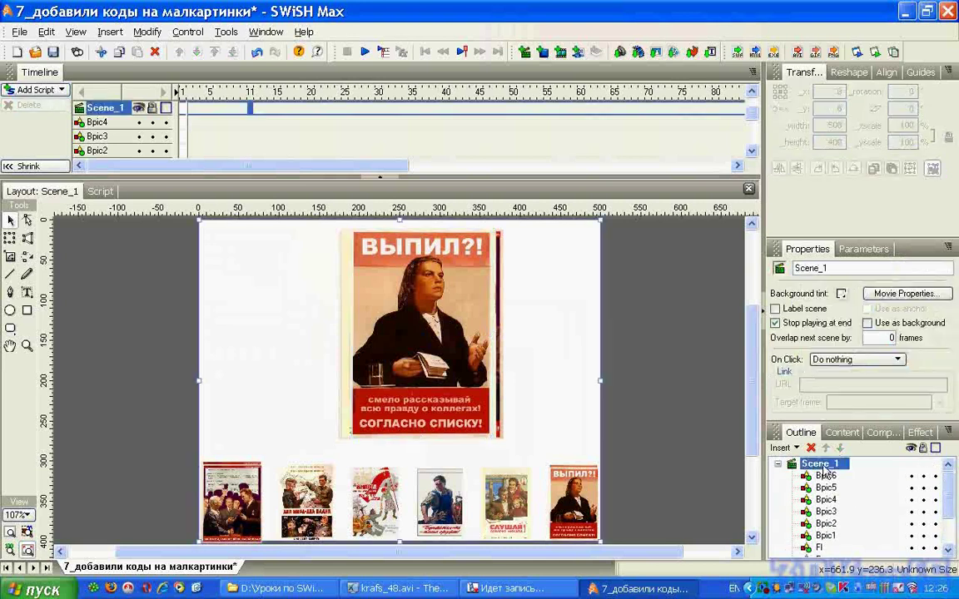
left_click(100, 190)
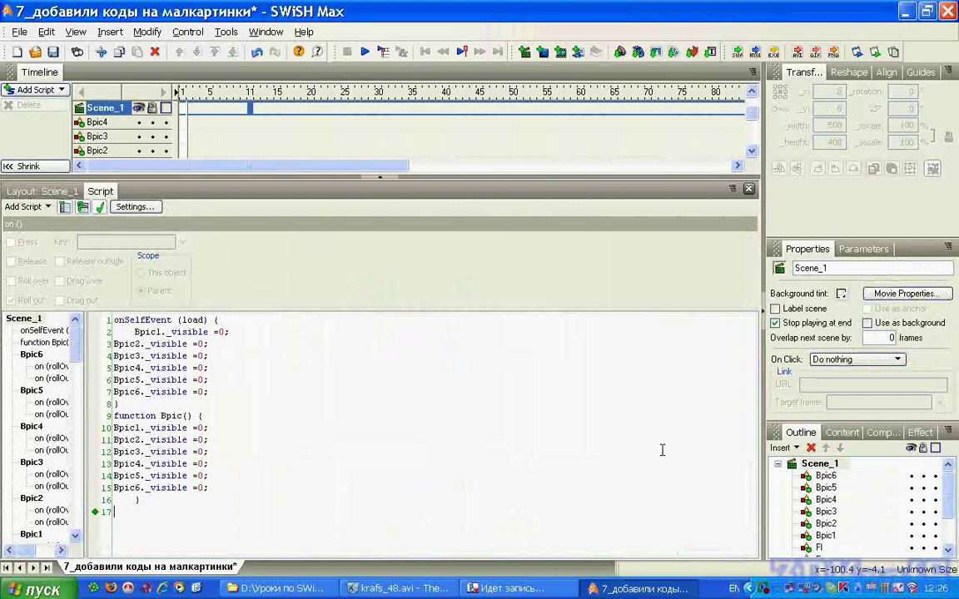
left_click(820, 465)
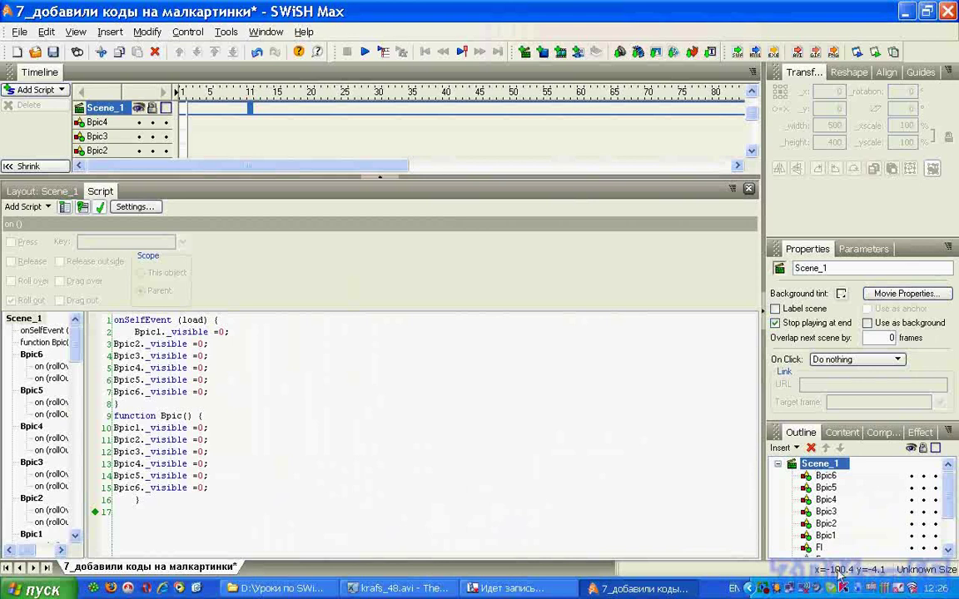
left_click_drag(114, 321, 375, 484)
left_click(817, 466)
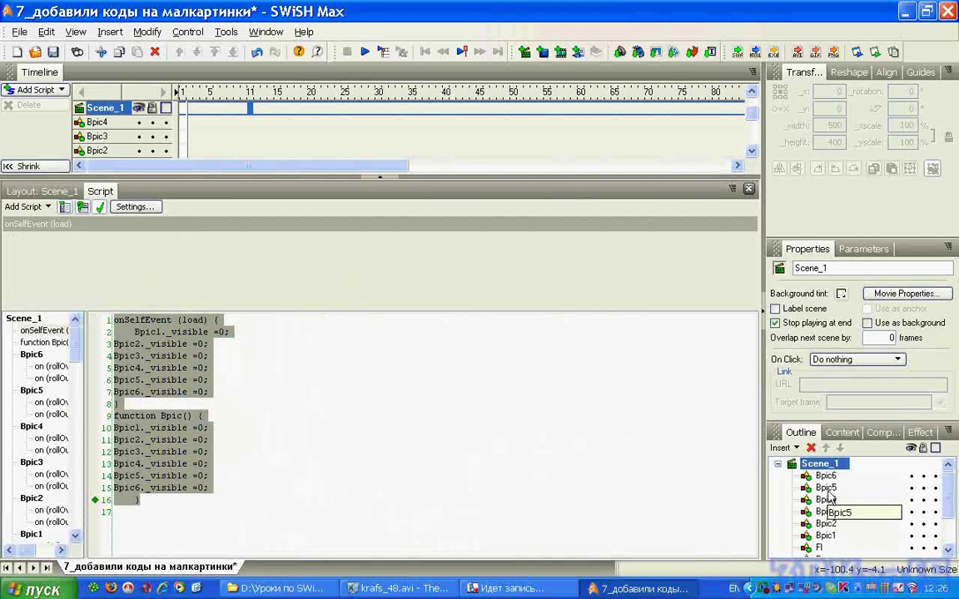
left_click(308, 376)
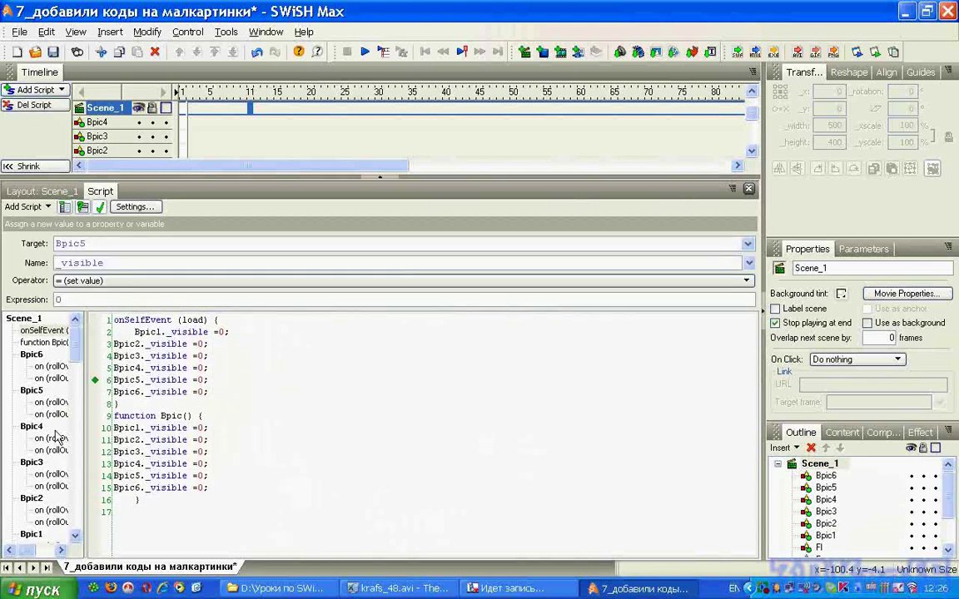
left_click_drag(108, 332, 152, 474)
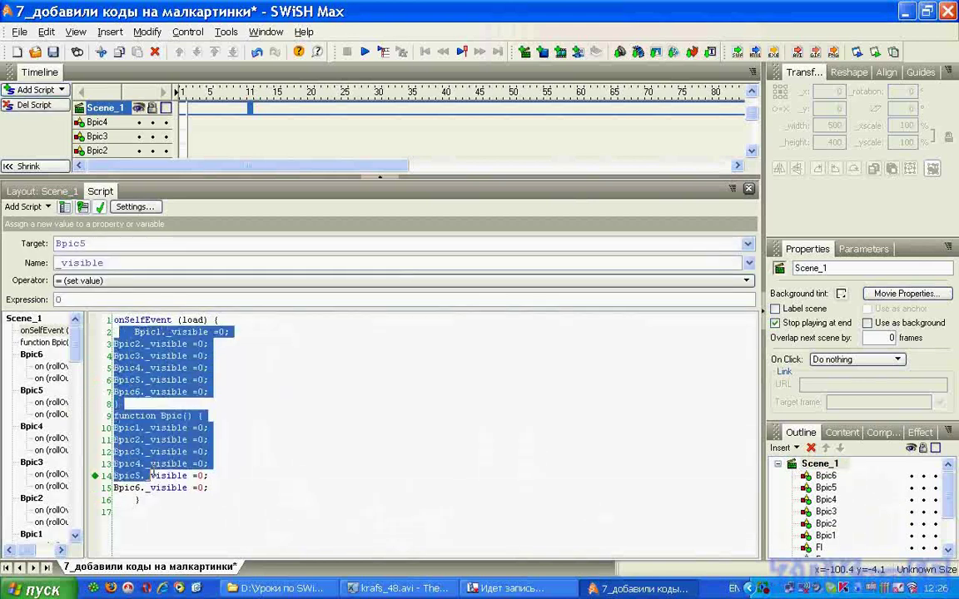
left_click(407, 454)
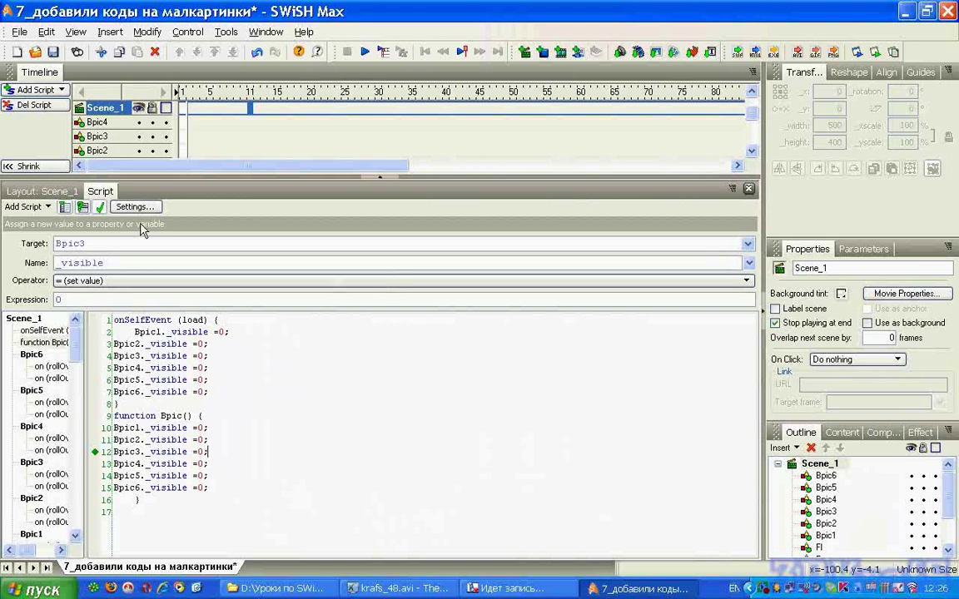
Find pic6 inside the menu's pics clip in the object list and open its script.
left_click(43, 190)
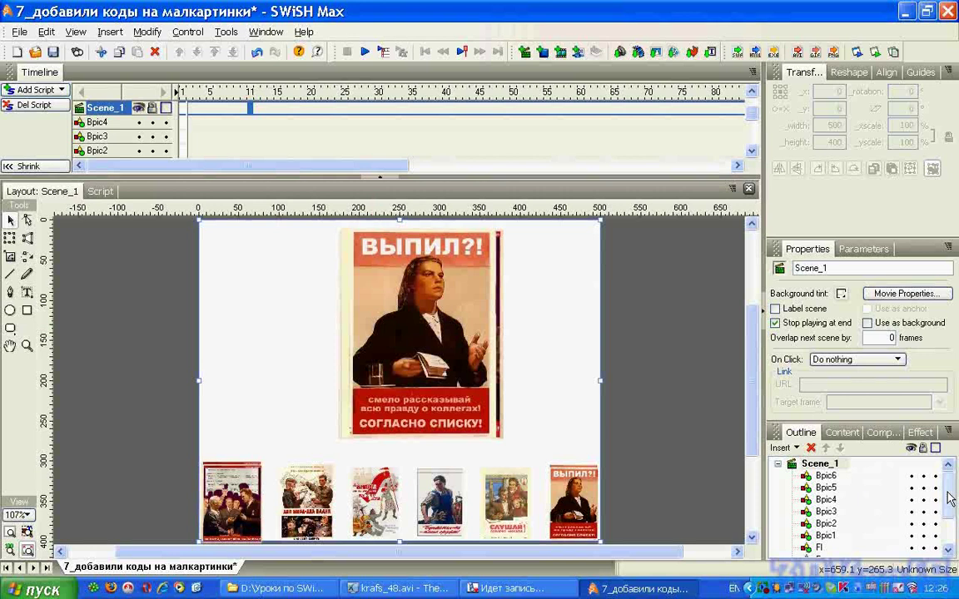
scroll(855, 466, "down", 2)
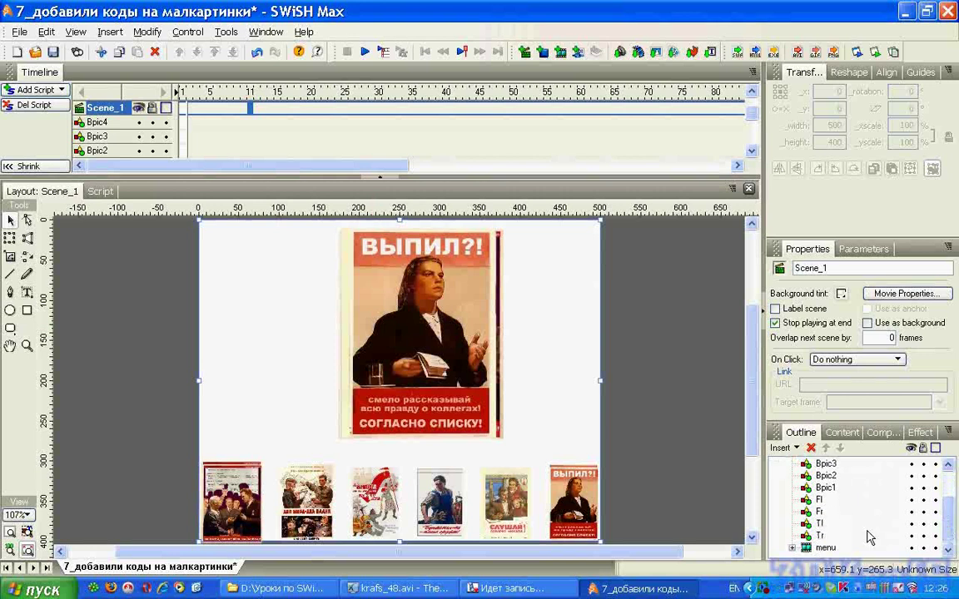
scroll(857, 535, "up", 1)
scroll(949, 514, "down", 1)
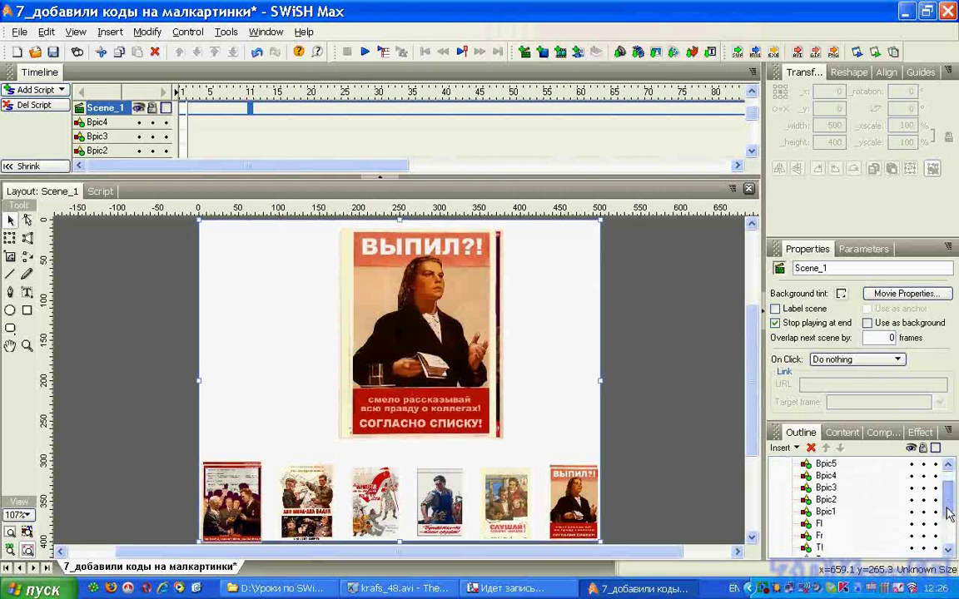
scroll(949, 515, "down", 2)
scroll(774, 532, "down", 2)
scroll(824, 525, "up", 3)
scroll(835, 500, "down", 3)
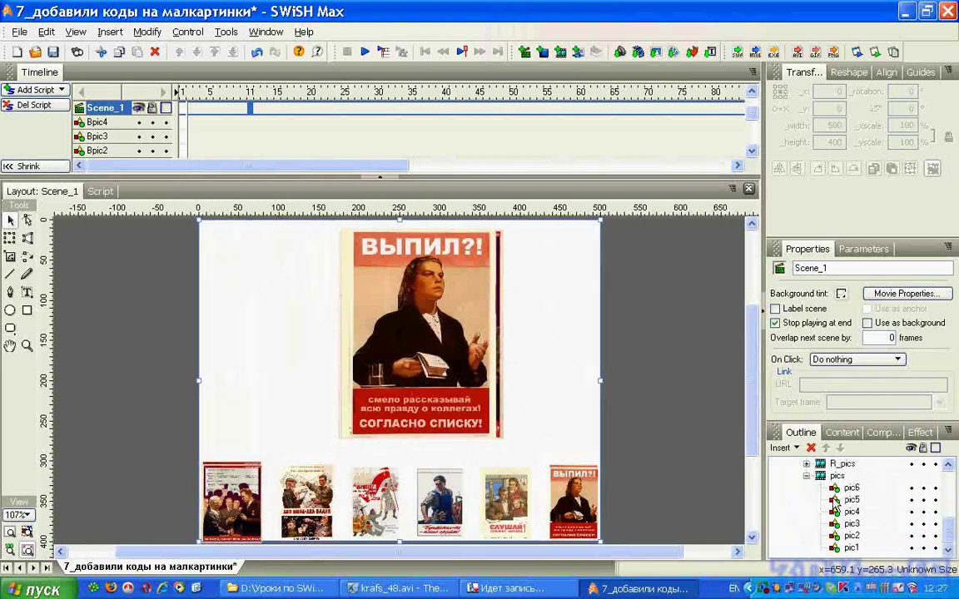
left_click(851, 488)
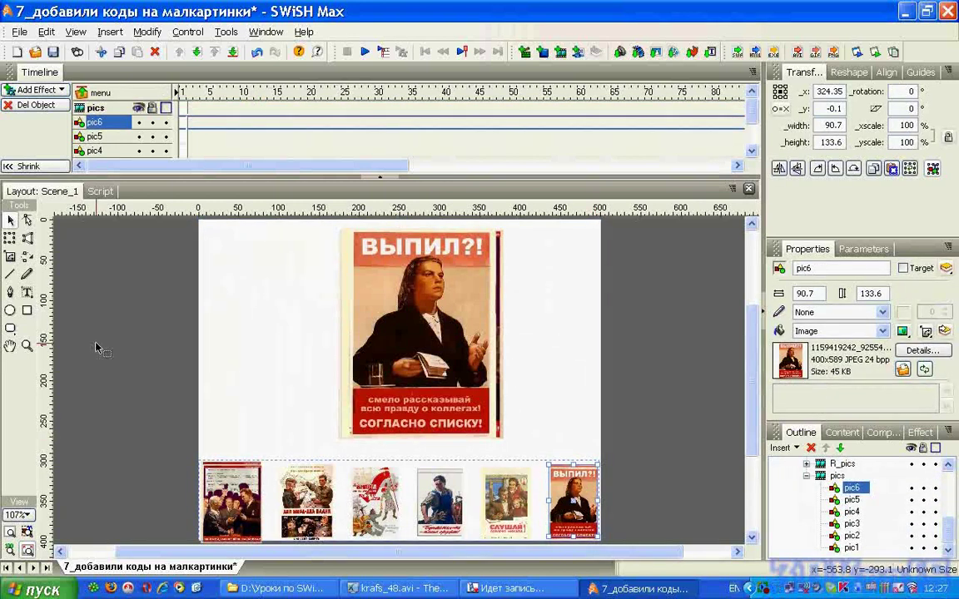
left_click(100, 192)
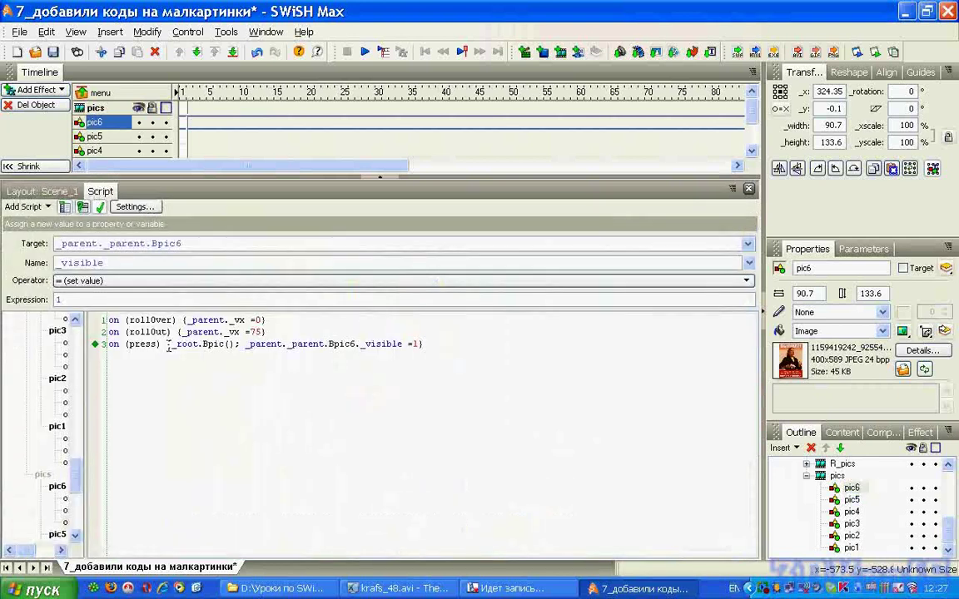
Examine the _root.Bpic() call in pic6's on (press) handler and the list of available targets.
left_click(194, 342)
left_click(203, 343)
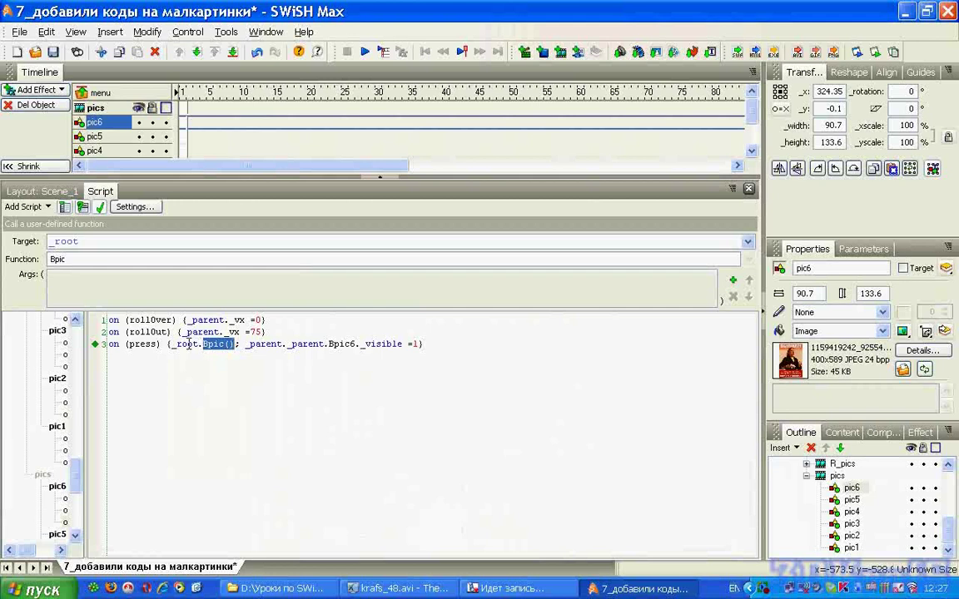
left_click(177, 344)
left_click(747, 242)
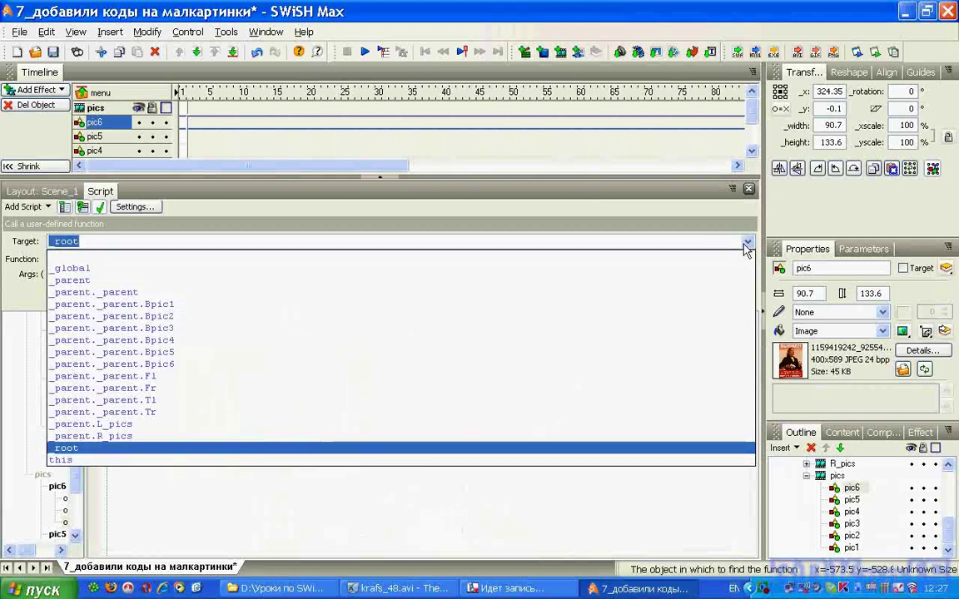
left_click(747, 244)
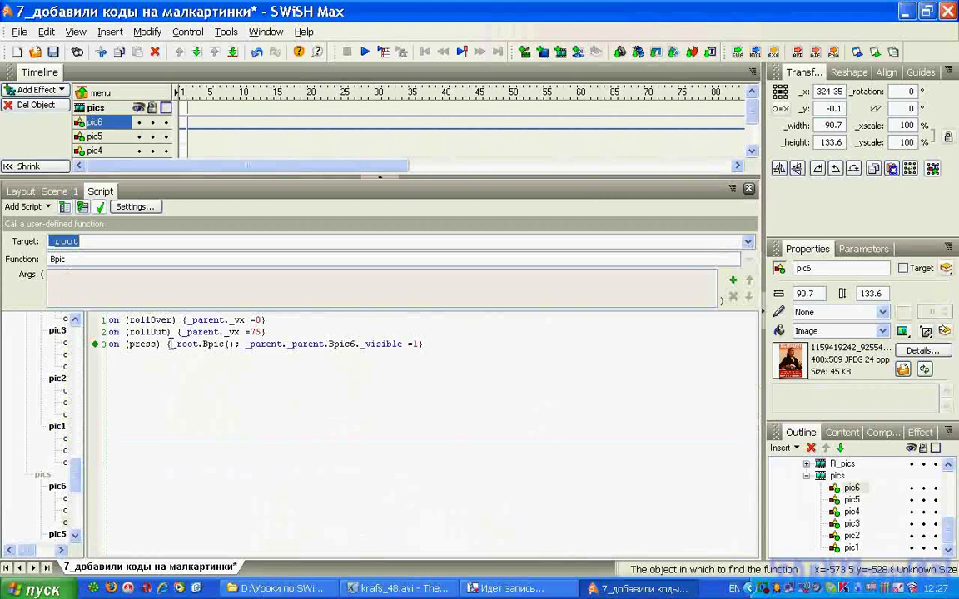
left_click_drag(170, 344, 196, 345)
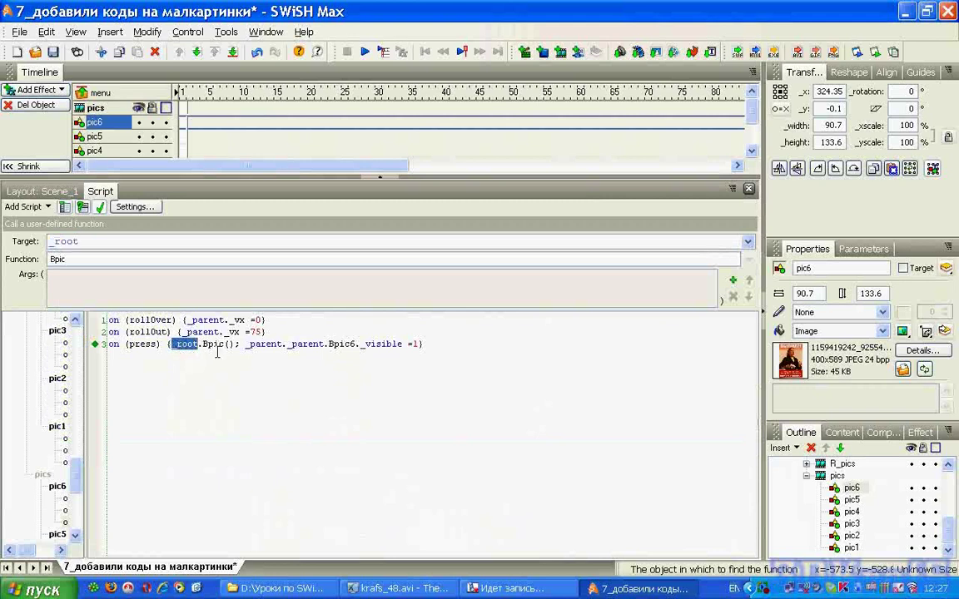
left_click_drag(956, 527, 955, 494)
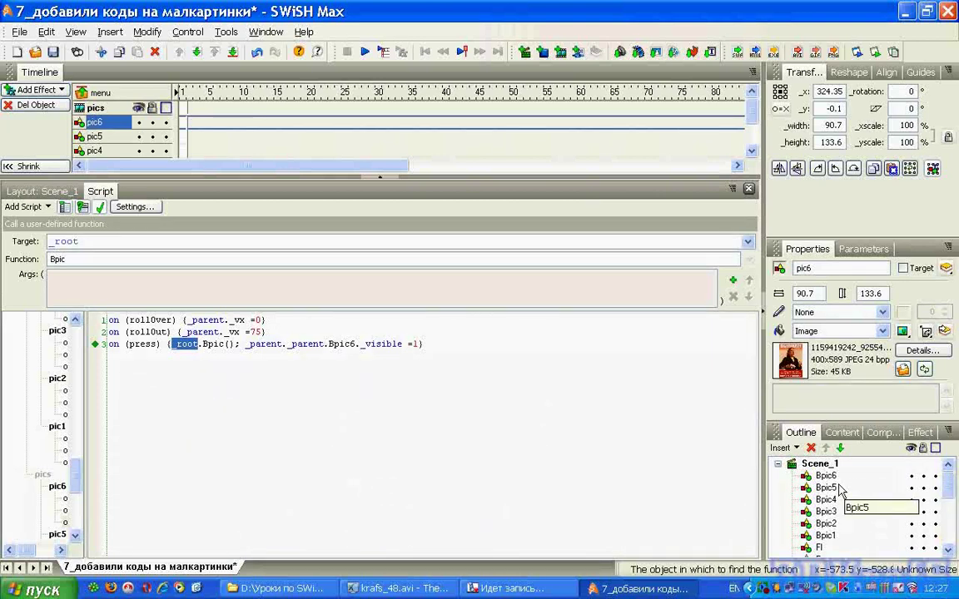
left_click(25, 191)
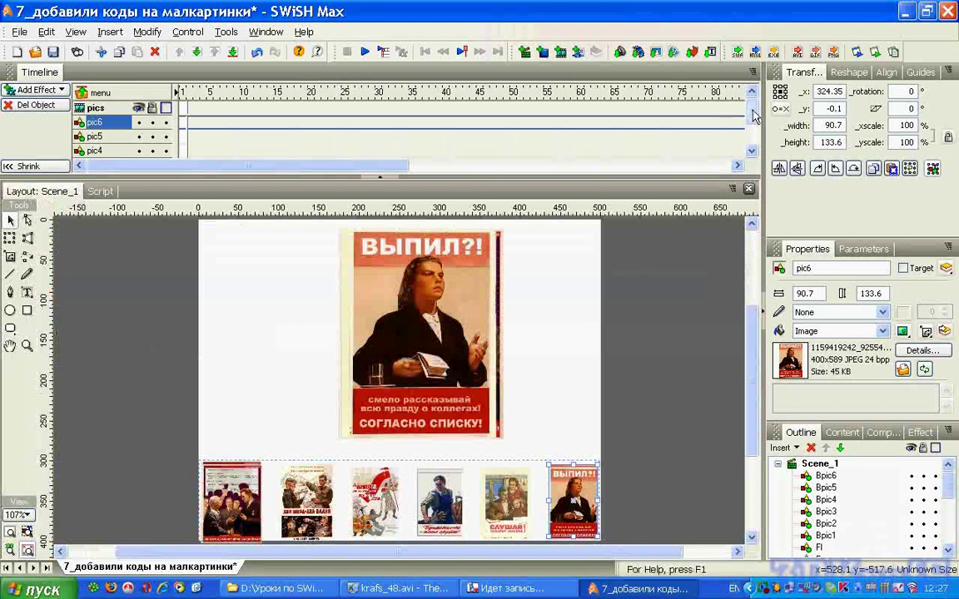
scroll(678, 108, "down", 1)
scroll(678, 113, "up", 1)
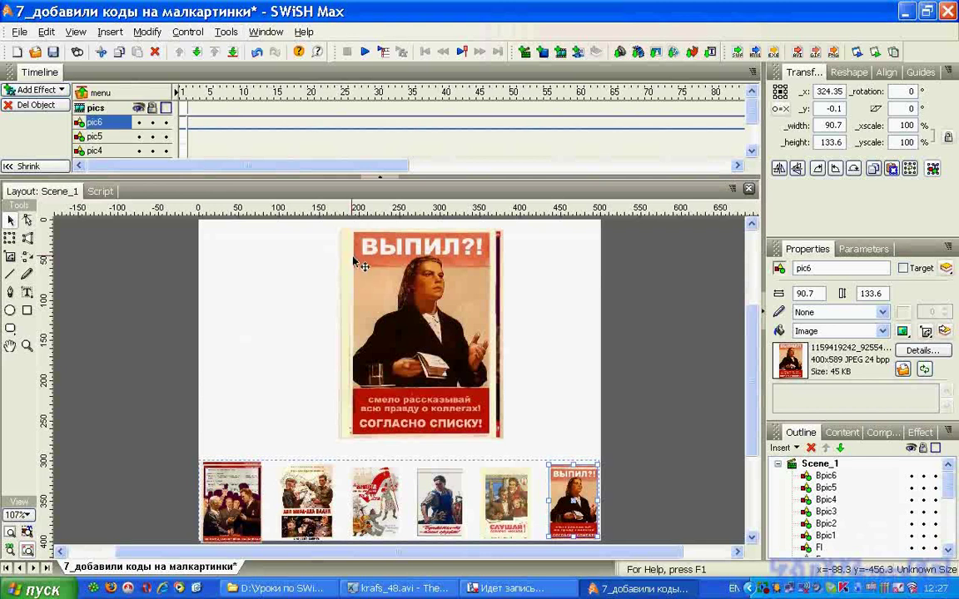
left_click(548, 593)
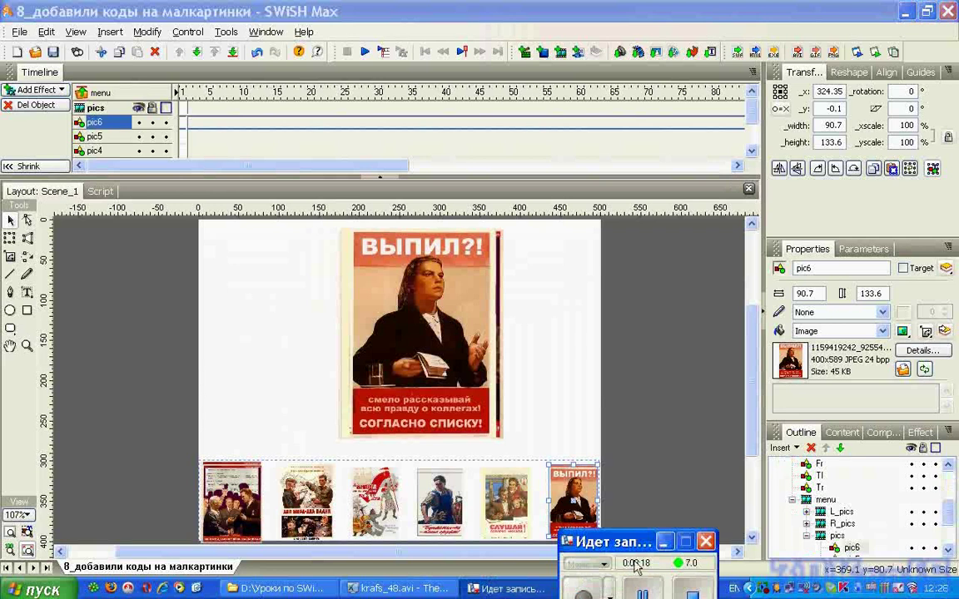
left_click(665, 543)
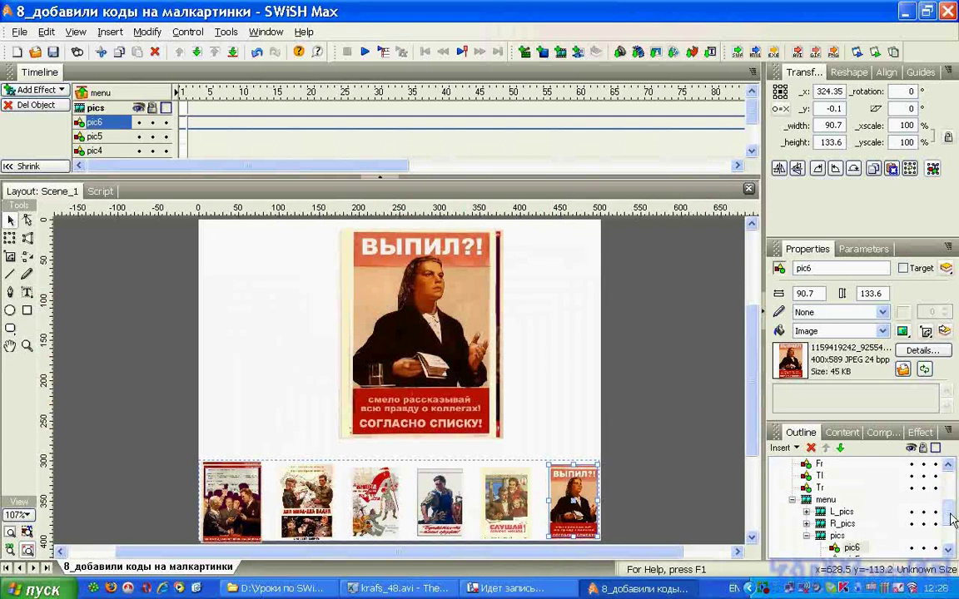
Group all Scene_1 objects from Bpic6 to menu as a movie clip and name it mmm.
left_click(804, 500)
scroll(853, 474, "up", 2)
left_click(827, 476)
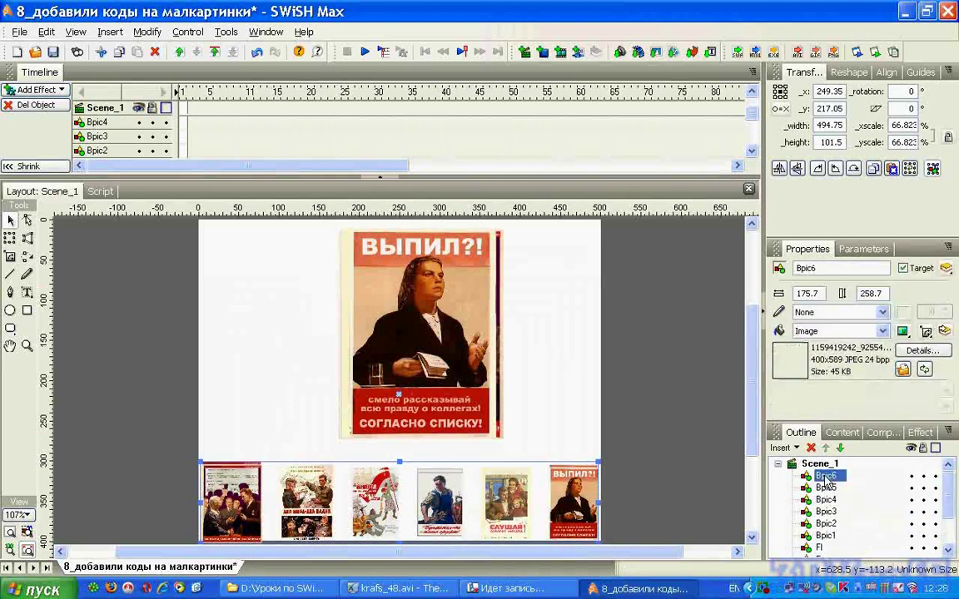
scroll(853, 491, "down", 2)
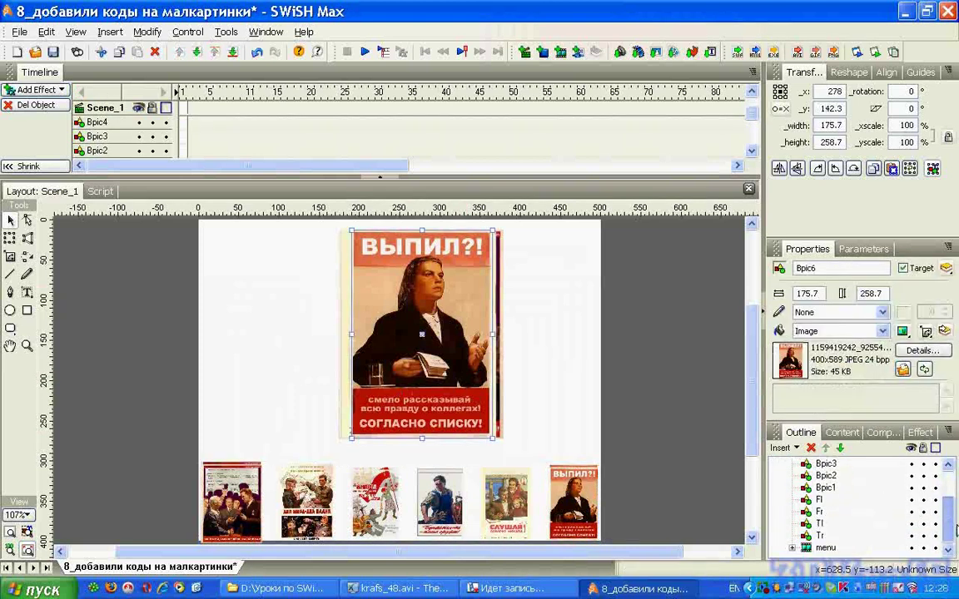
left_click(825, 549, "shift")
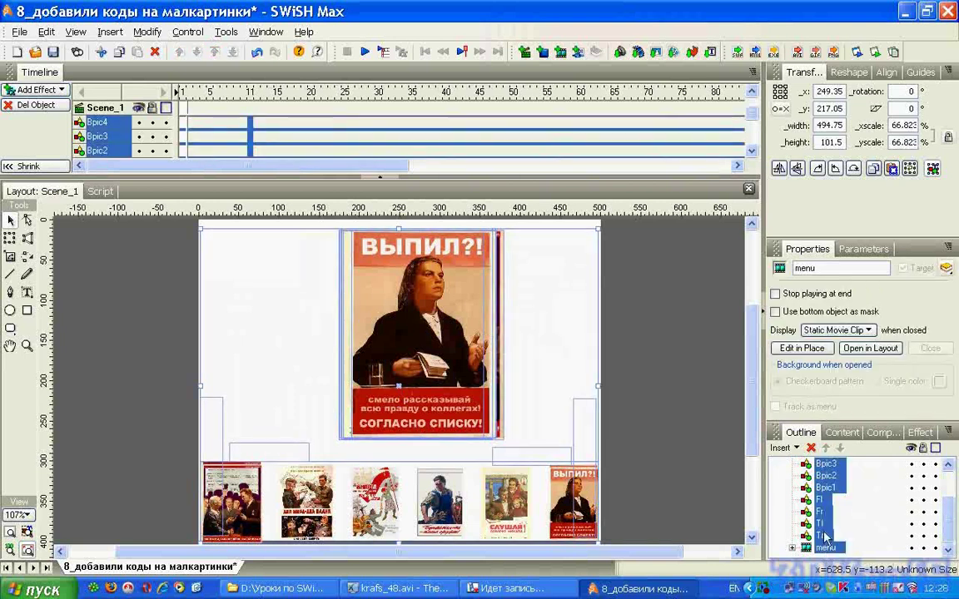
right_click(824, 487)
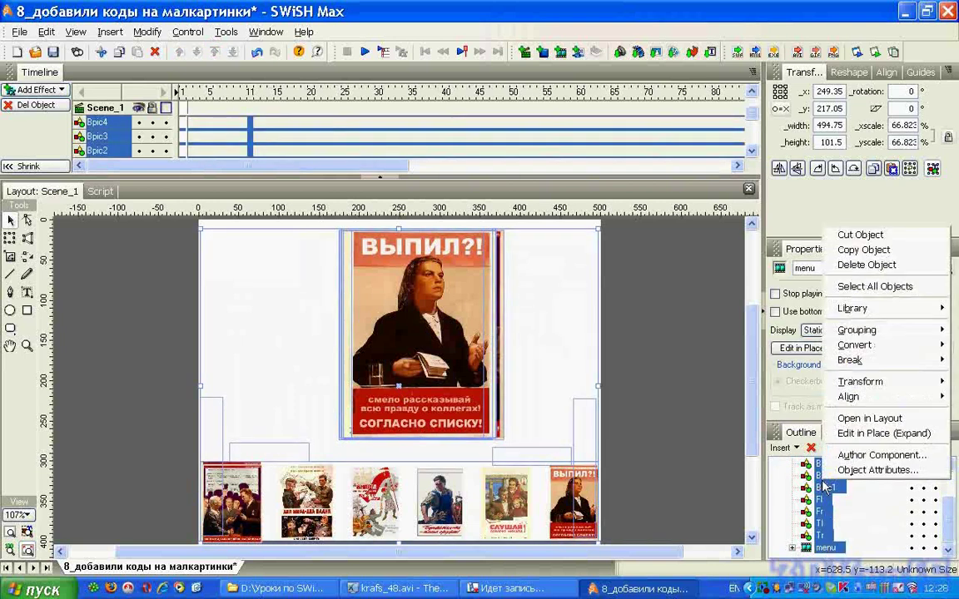
mouse_move(861, 333)
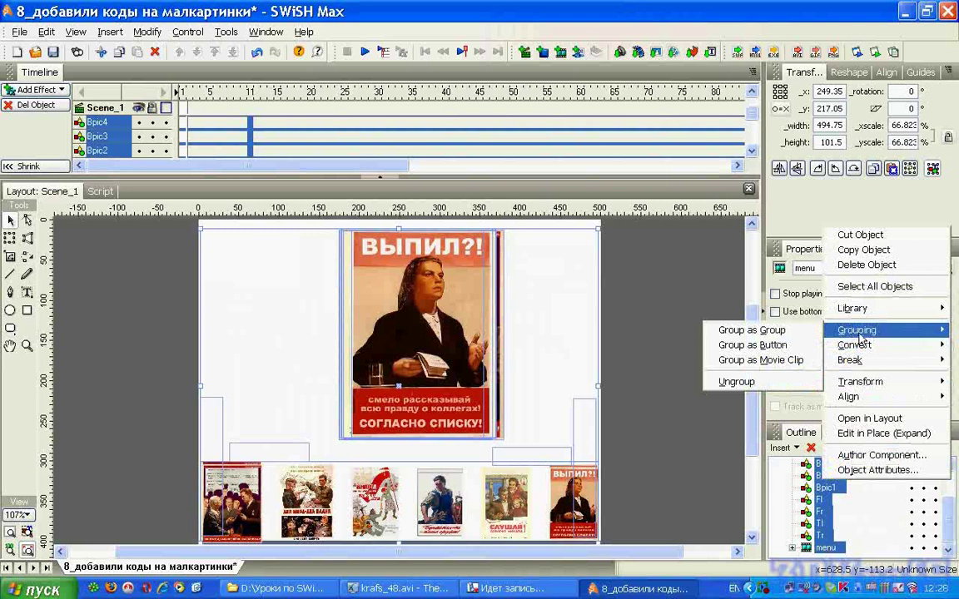
left_click(750, 360)
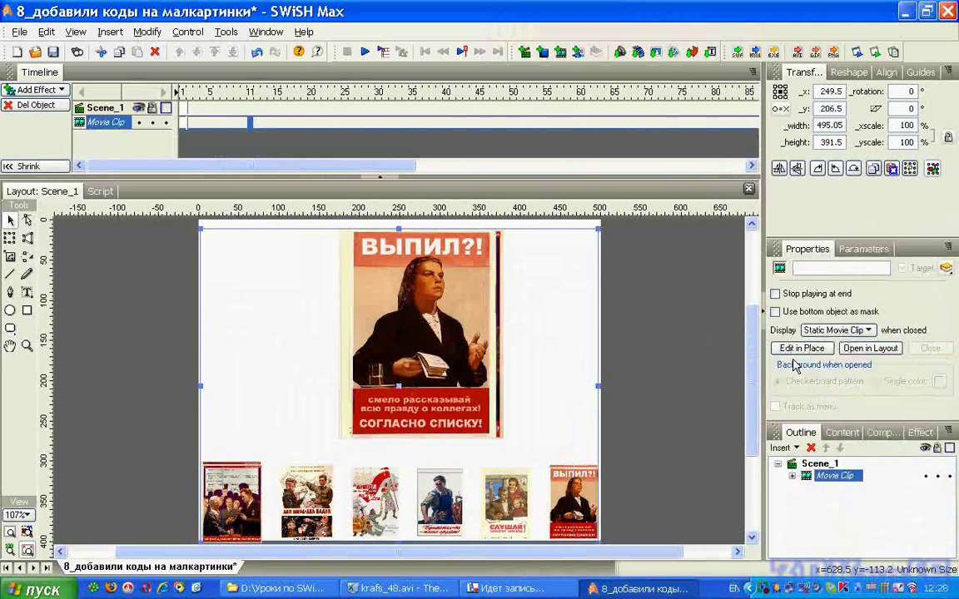
left_click(812, 269)
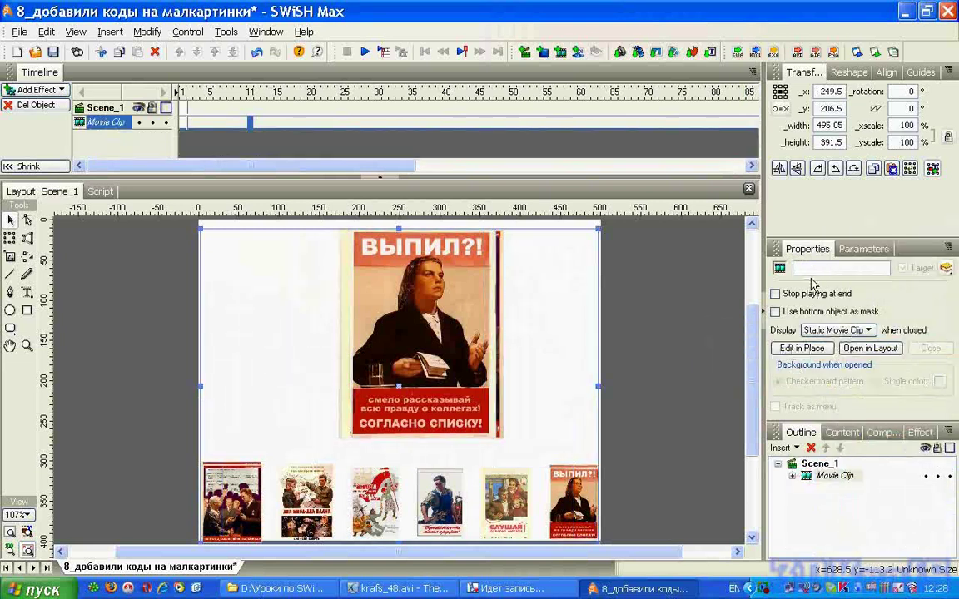
key("Return")
Copy the whole Scene_1 script with onSelfEvent (load) and Bpic() into the script of the mmm clip.
left_click(807, 465)
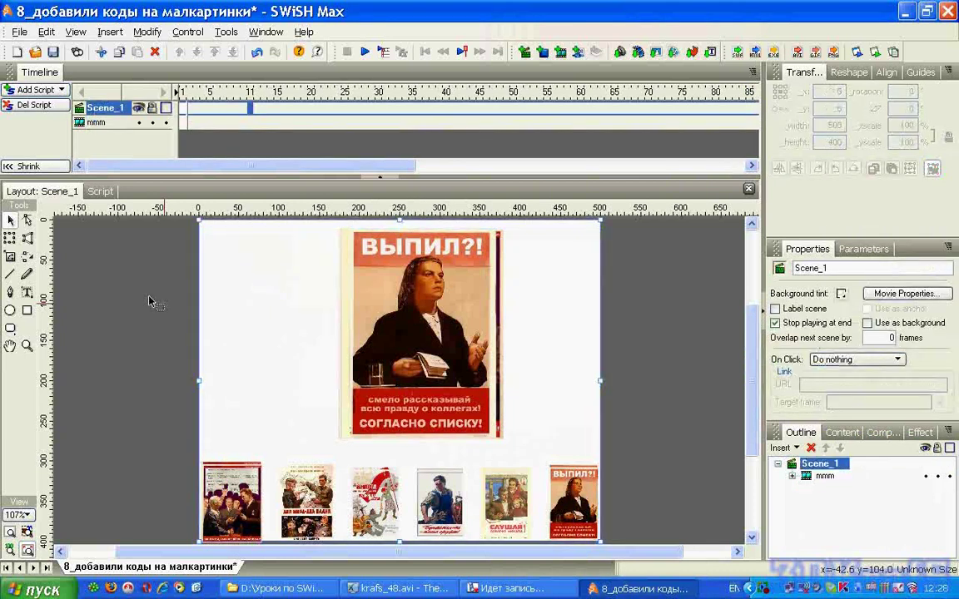
left_click(100, 192)
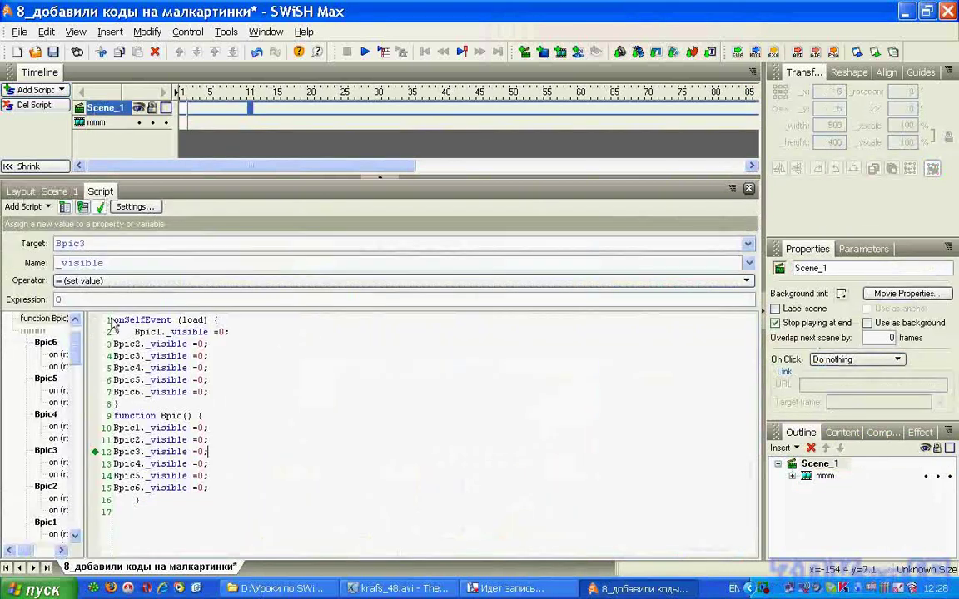
left_click_drag(112, 319, 221, 508)
key("ctrl+c")
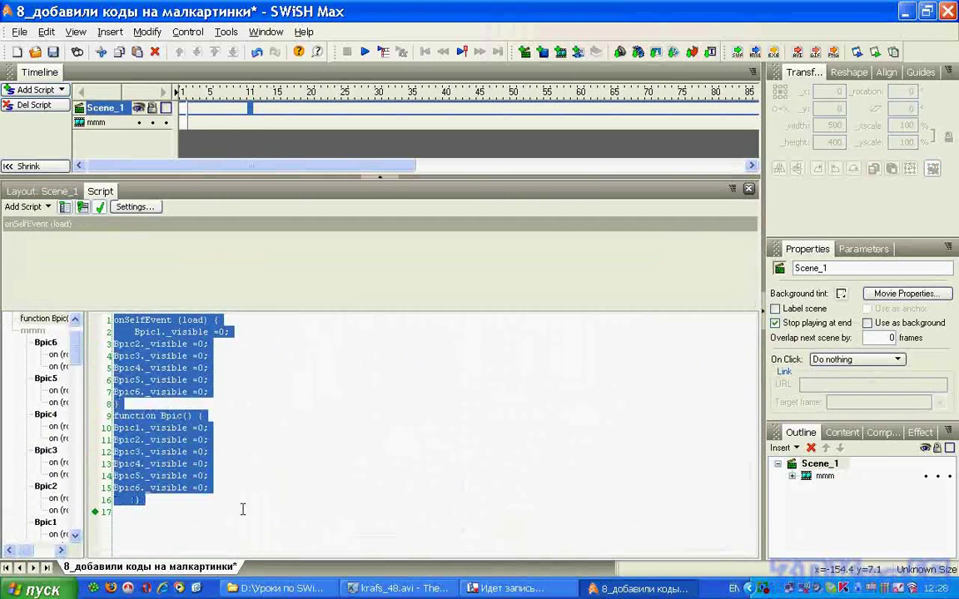
left_click(822, 477)
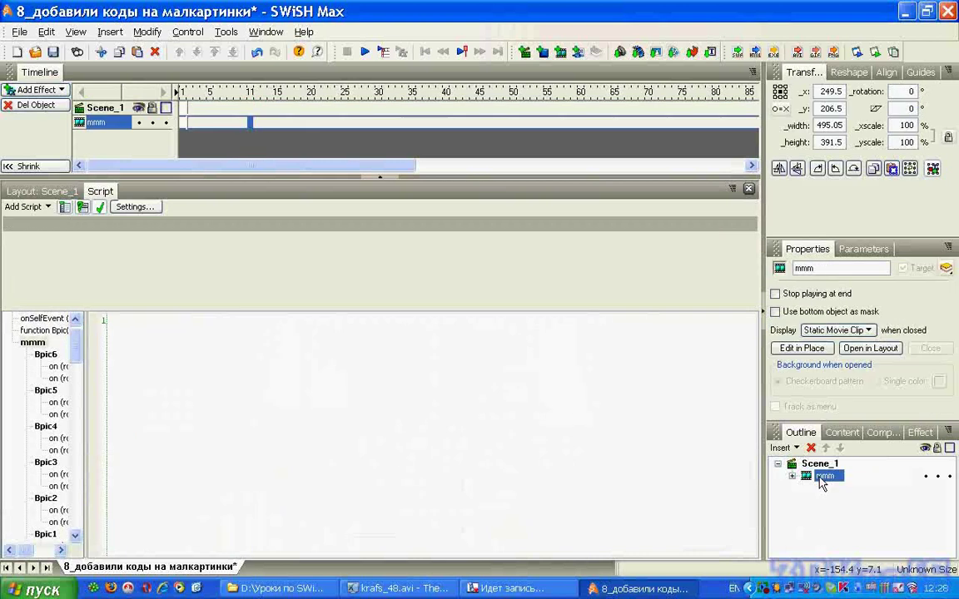
left_click(274, 348)
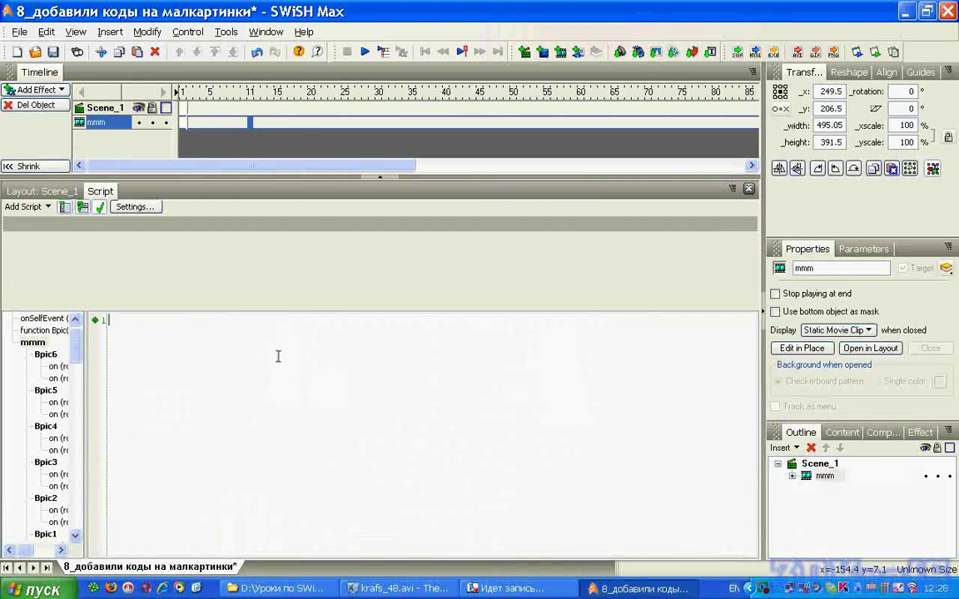
key("ctrl+v")
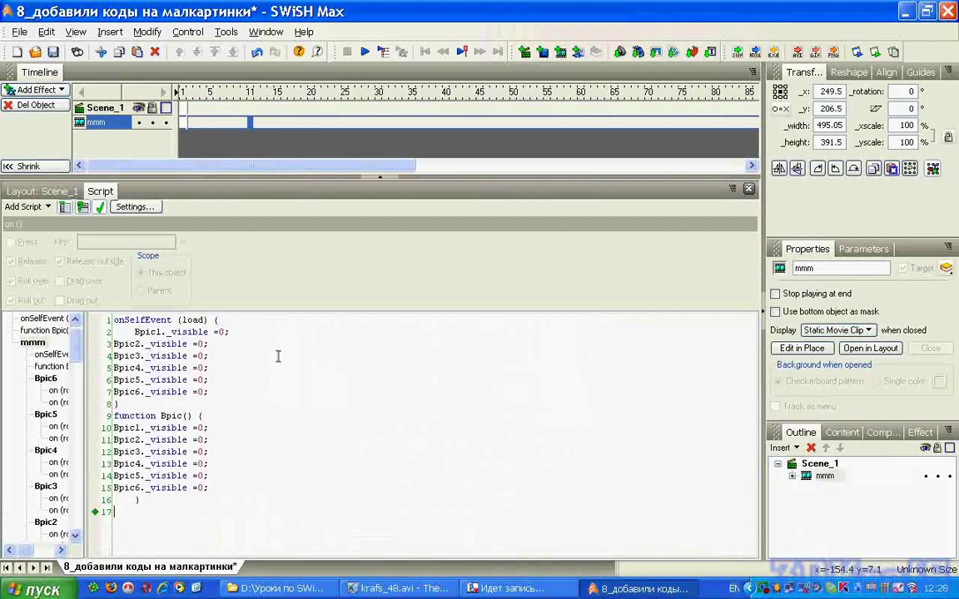
Delete the onSelfEvent (load) block and the Bpic() function from the Scene_1 script.
left_click(798, 470)
left_click(188, 335)
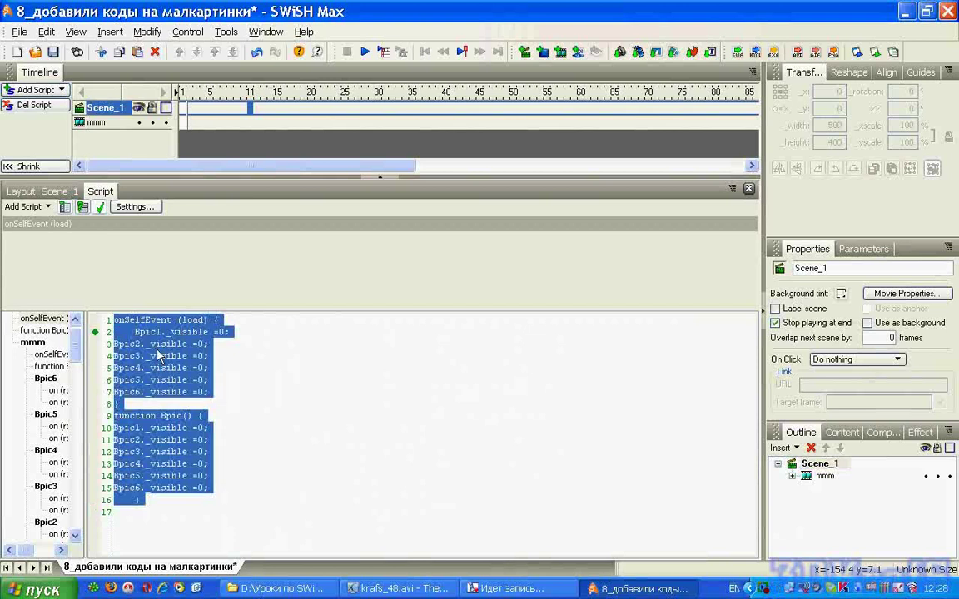
key("Delete")
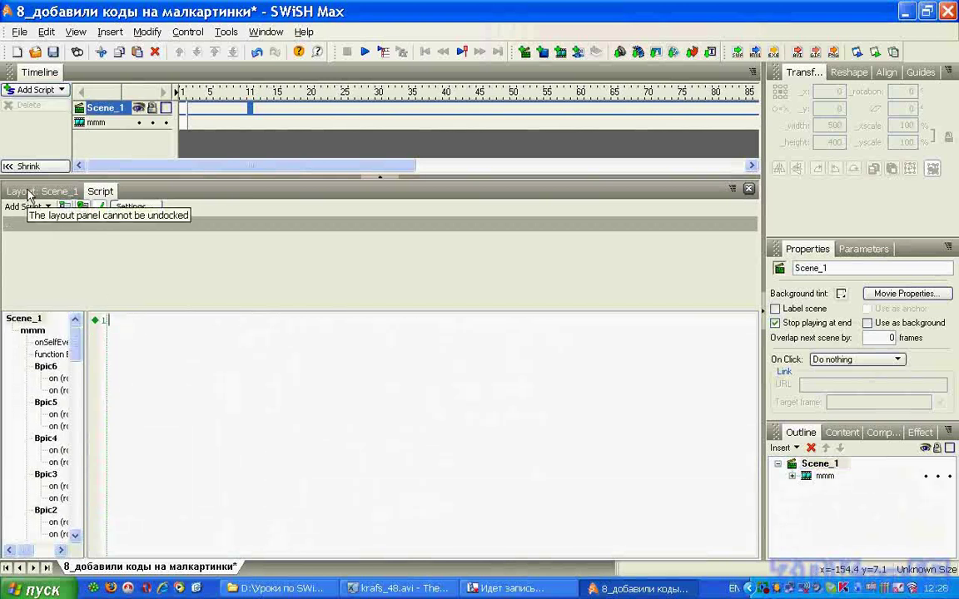
Preview the movie in the layout and open posters at full size from the scrolling thumbnails.
left_click(42, 191)
left_click(365, 52)
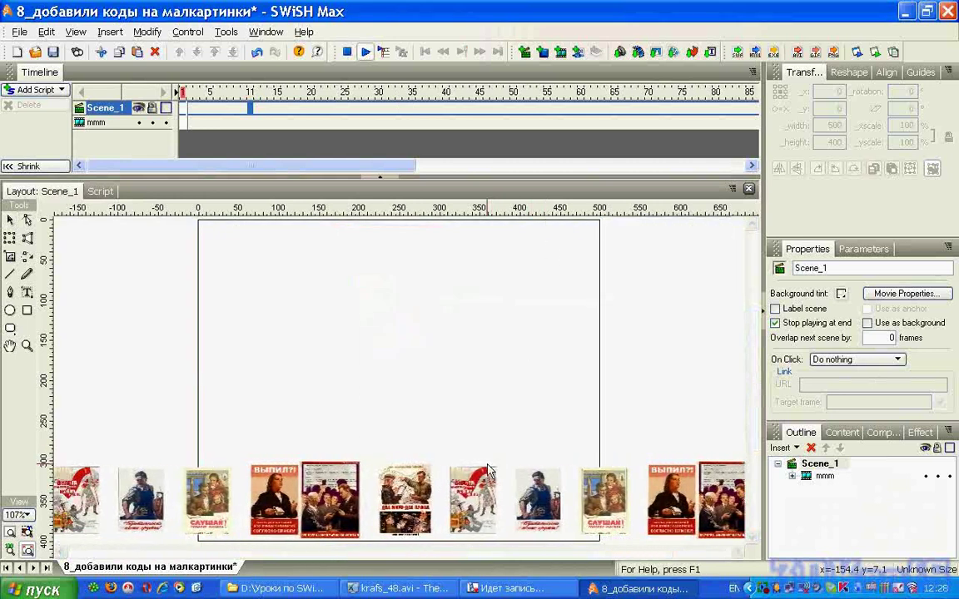
left_click(499, 497)
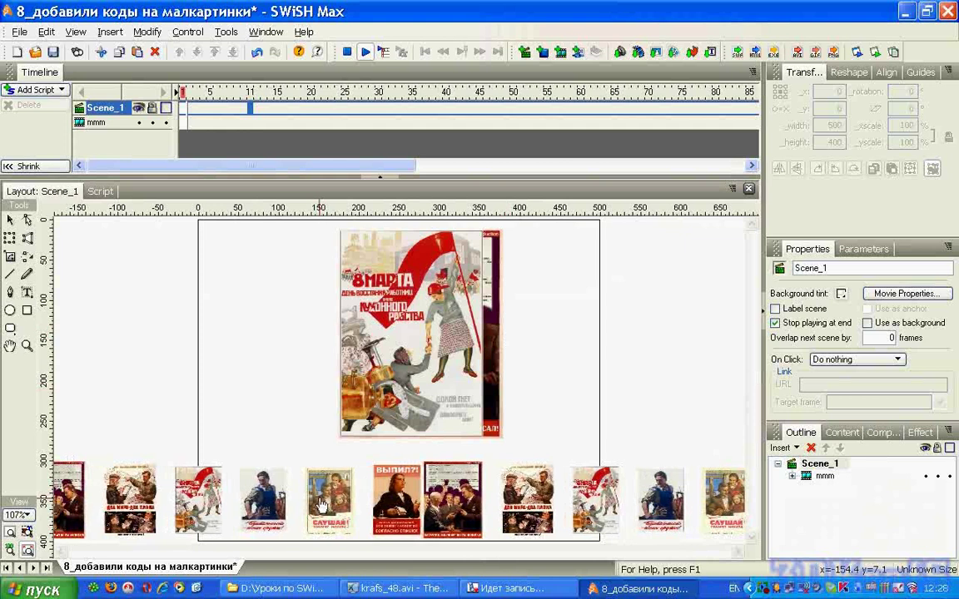
left_click(351, 471)
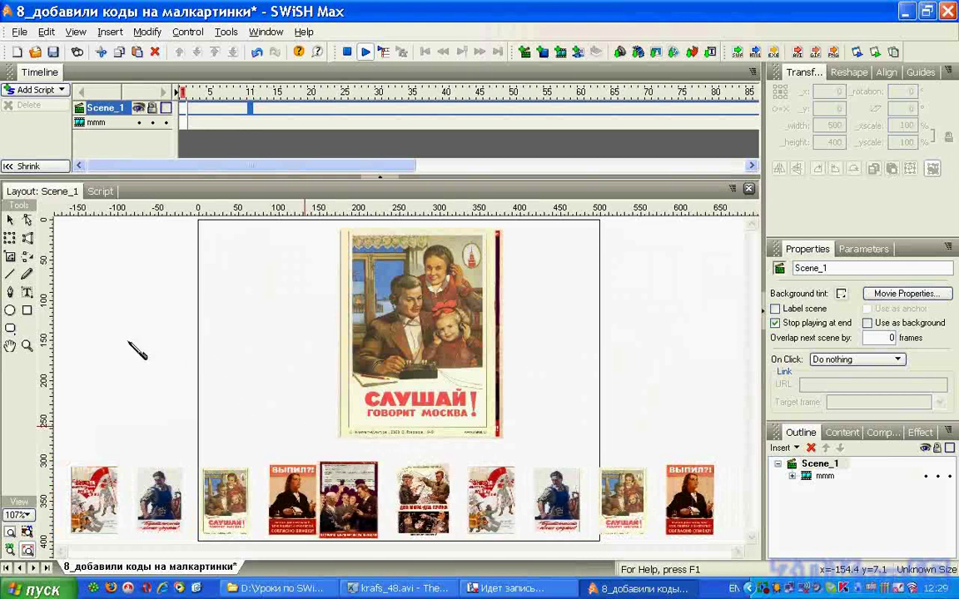
mouse_move(130, 326)
left_mouse_down()
mouse_move(129, 356)
mouse_move(135, 325)
mouse_move(148, 360)
mouse_move(146, 343)
mouse_move(172, 358)
mouse_move(179, 341)
mouse_move(187, 357)
mouse_move(214, 368)
left_mouse_up()
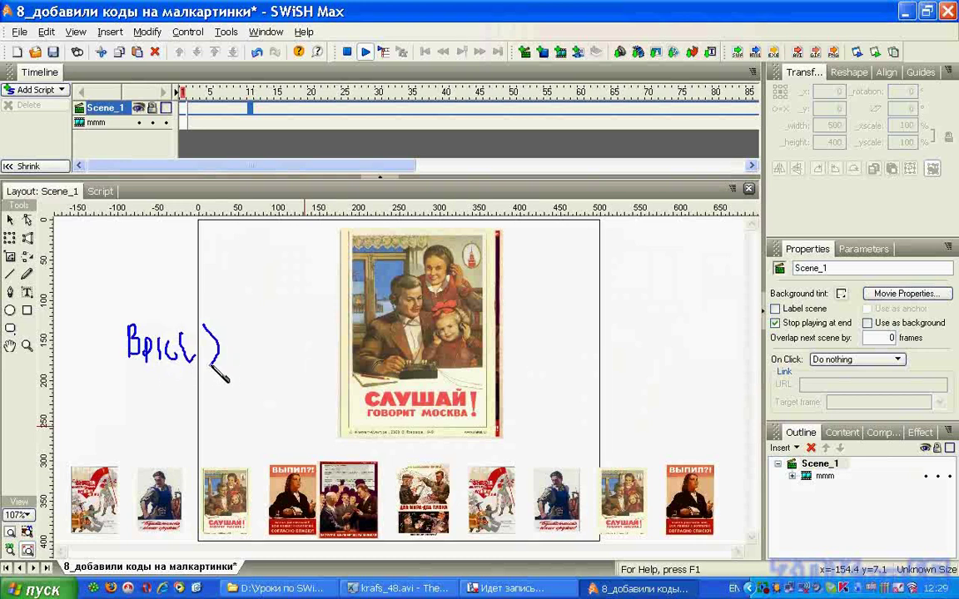
mouse_move(872, 462)
left_mouse_down()
mouse_move(852, 478)
mouse_move(860, 471)
mouse_move(852, 479)
mouse_move(865, 479)
mouse_move(824, 469)
left_mouse_up()
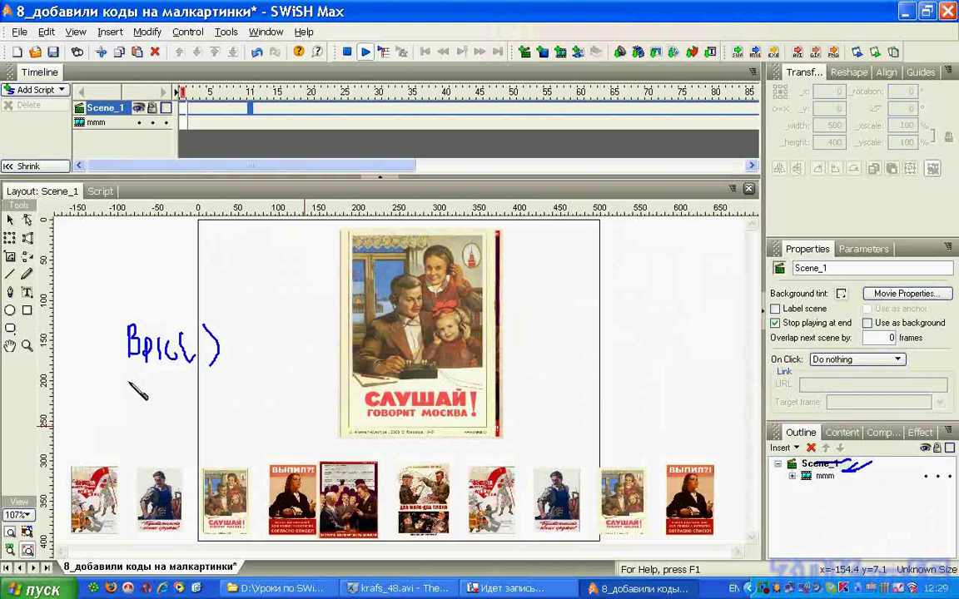
left_click_drag(130, 393, 160, 397)
mouse_move(366, 248)
left_mouse_down()
mouse_move(378, 412)
mouse_move(352, 270)
left_mouse_up()
mouse_move(212, 387)
left_mouse_down()
mouse_move(229, 397)
mouse_move(249, 379)
left_mouse_up()
mouse_move(163, 381)
left_mouse_down()
mouse_move(171, 400)
mouse_move(180, 381)
mouse_move(184, 398)
left_mouse_up()
left_click_drag(176, 388, 190, 387)
mouse_move(67, 373)
left_mouse_down()
mouse_move(67, 401)
mouse_move(85, 400)
mouse_move(95, 382)
left_mouse_up()
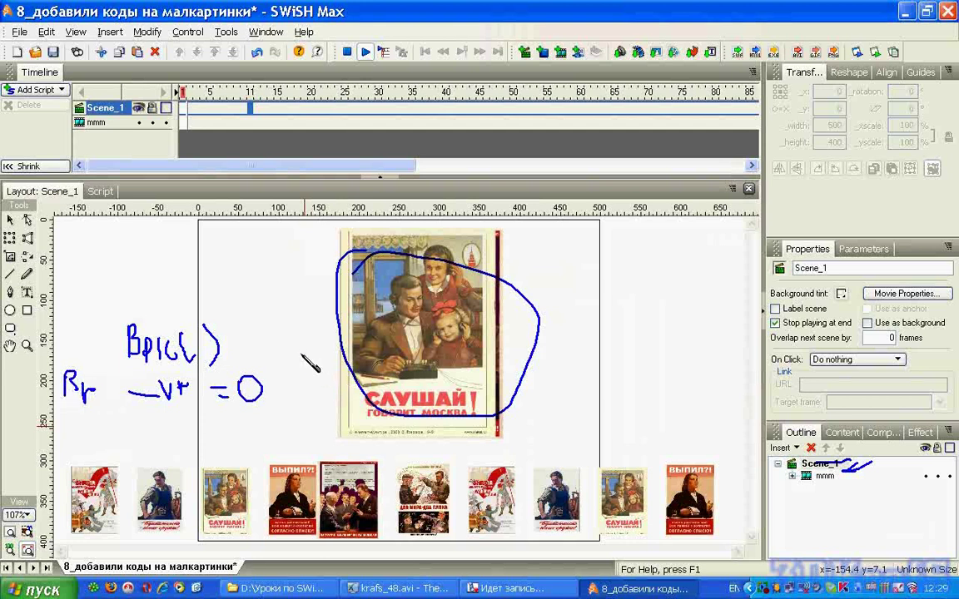
key("Escape")
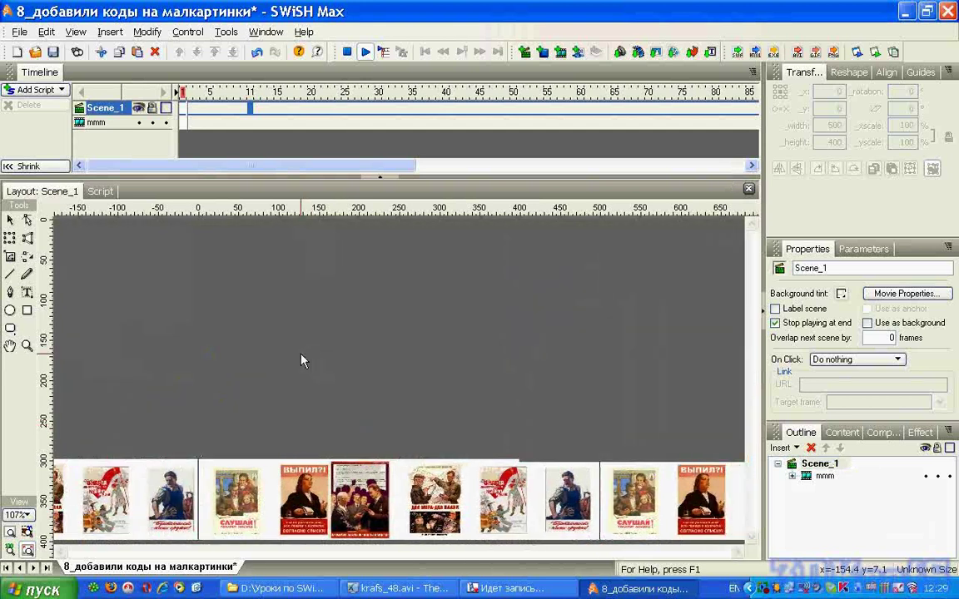
Stop the preview and open the script of pic1 inside the pics clip of menu, at its on (press) line.
left_click(345, 53)
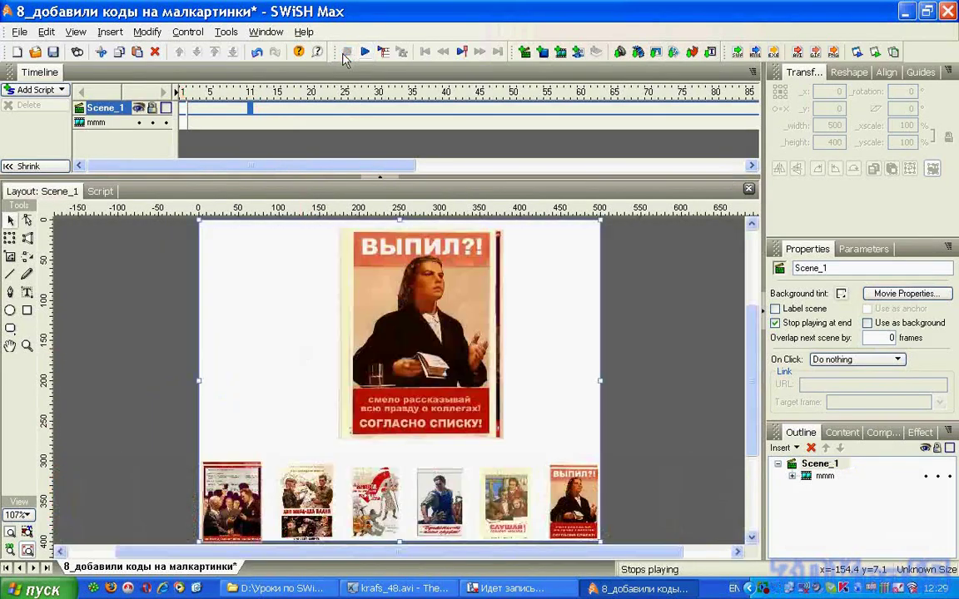
left_click(792, 476)
scroll(950, 551, "down", 5)
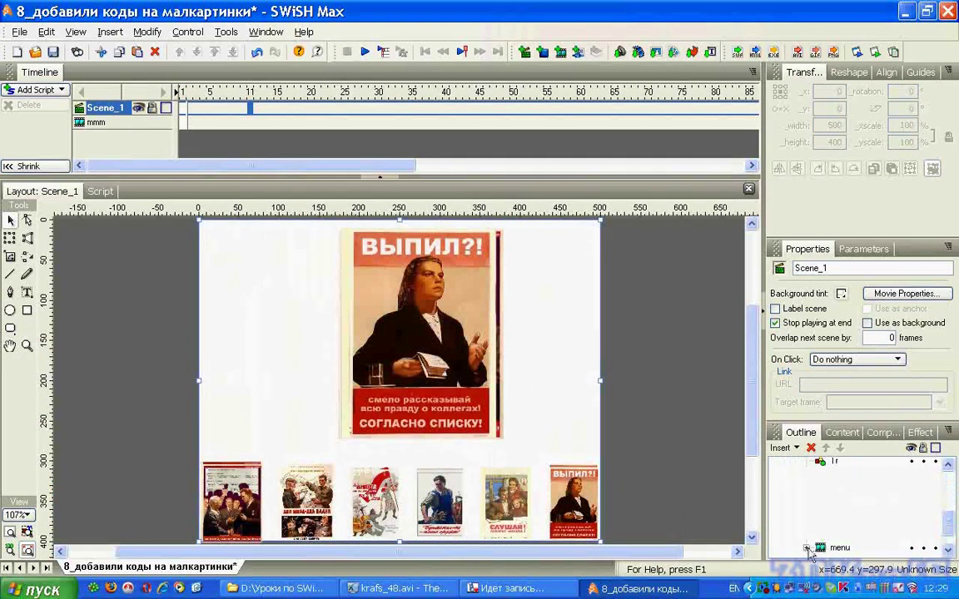
left_click(805, 547)
scroll(951, 537, "down", 5)
scroll(950, 537, "down", 1)
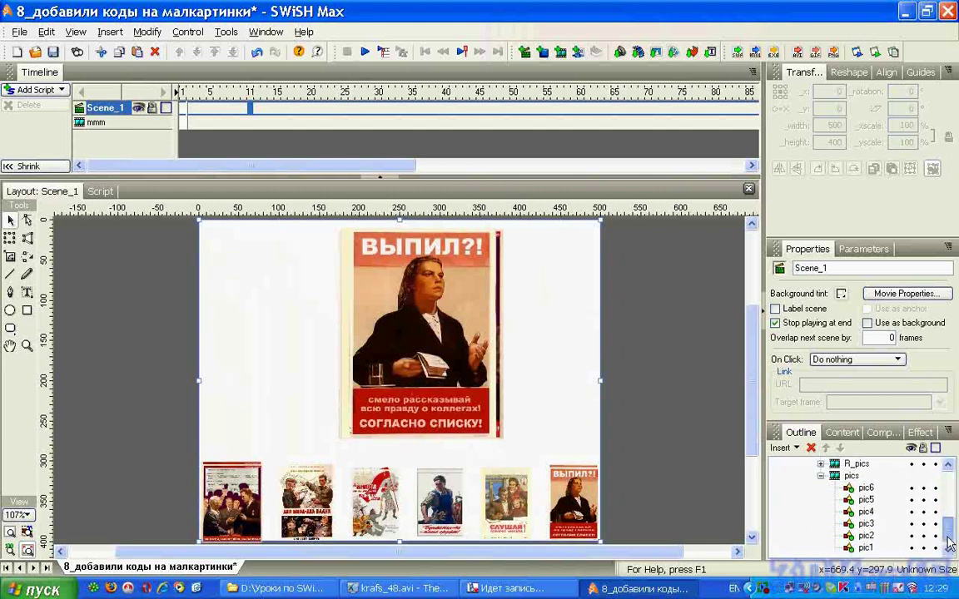
left_click(866, 549)
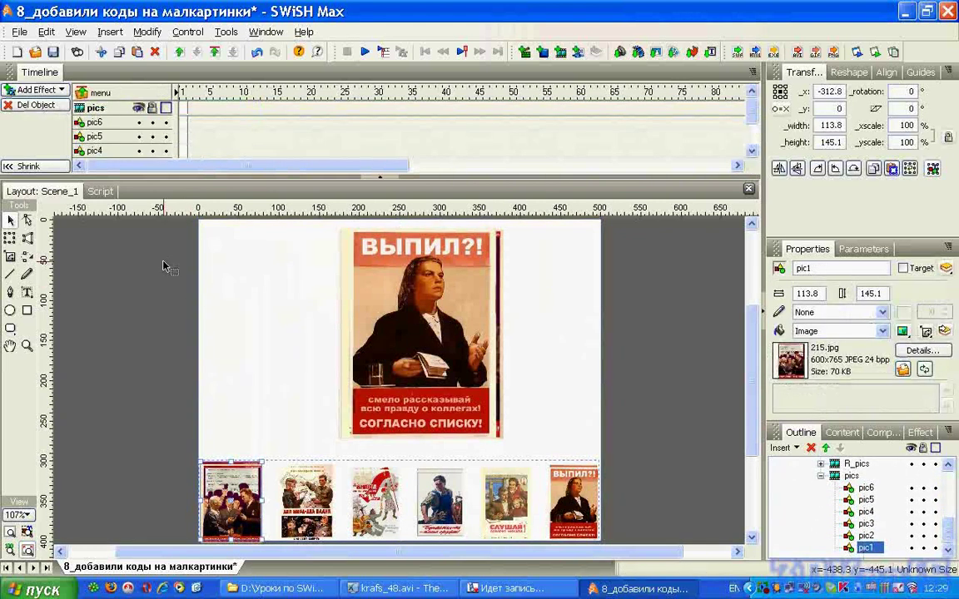
left_click(98, 190)
left_click(204, 343)
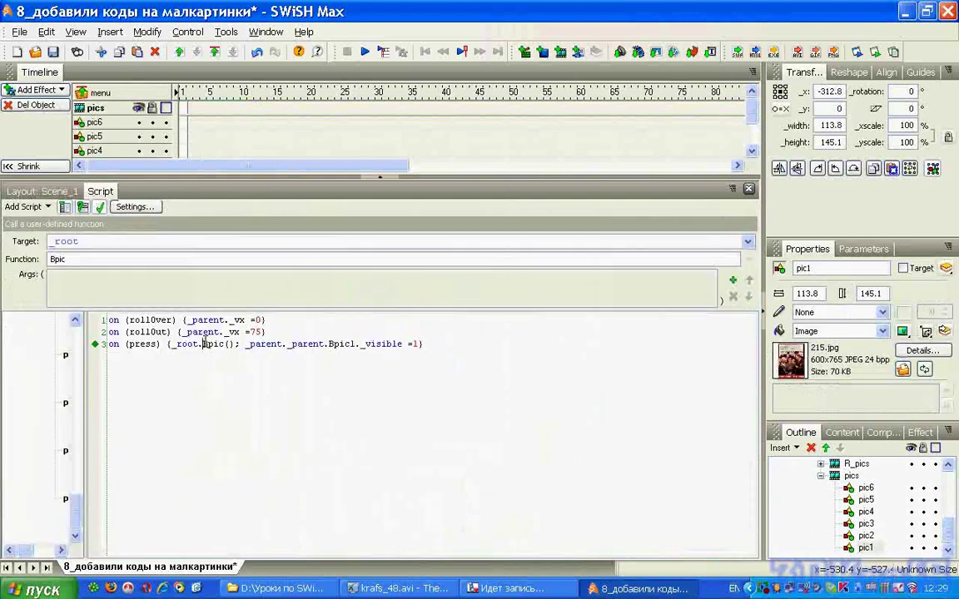
Check which targets are available for the Bpic() call in pic1's on (press) line, keeping _root.
left_click(747, 241)
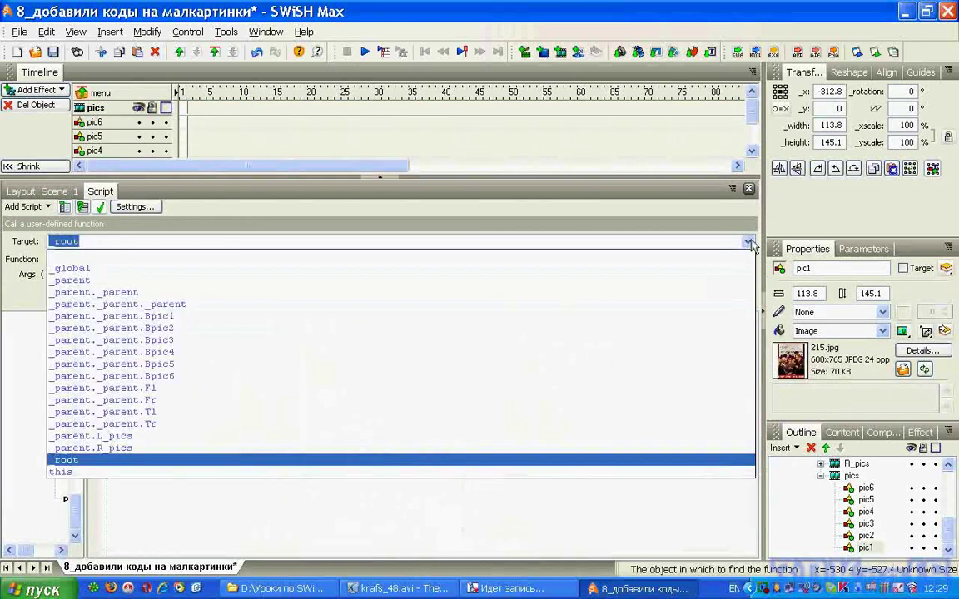
left_click(748, 242)
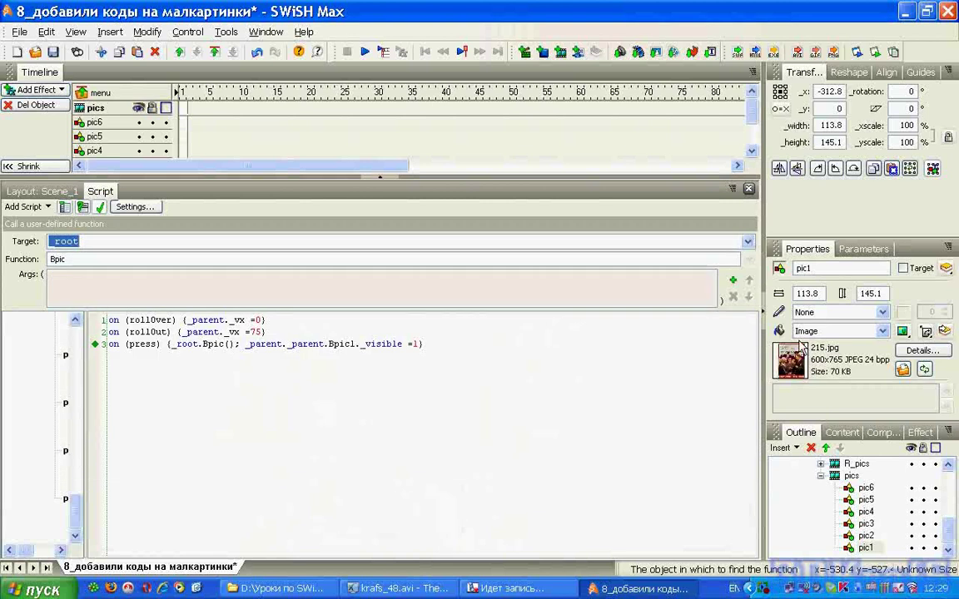
left_click(172, 344)
double_click(203, 344)
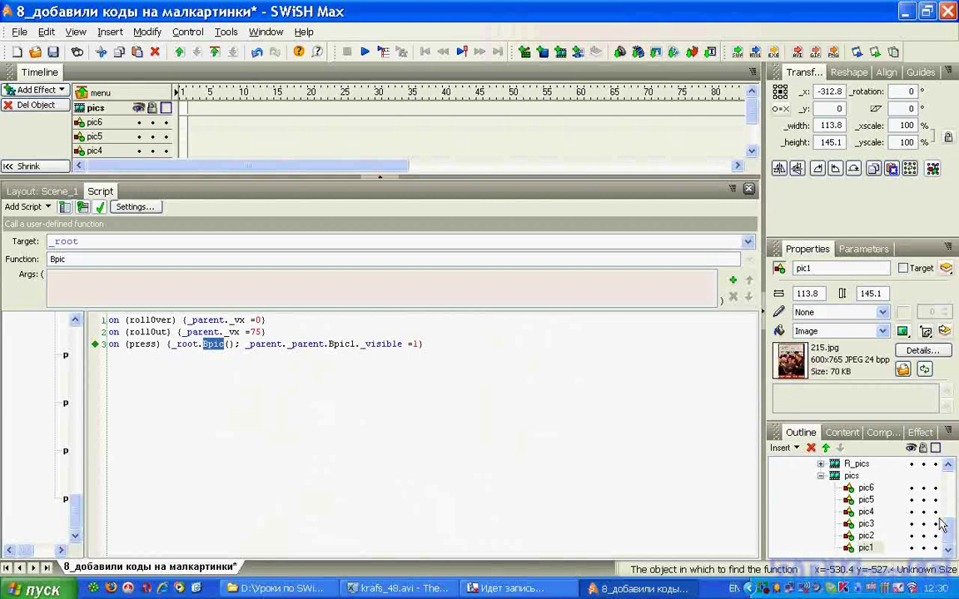
Review the Bpic() function in the script of the mmm clip.
scroll(951, 529, "up", 5)
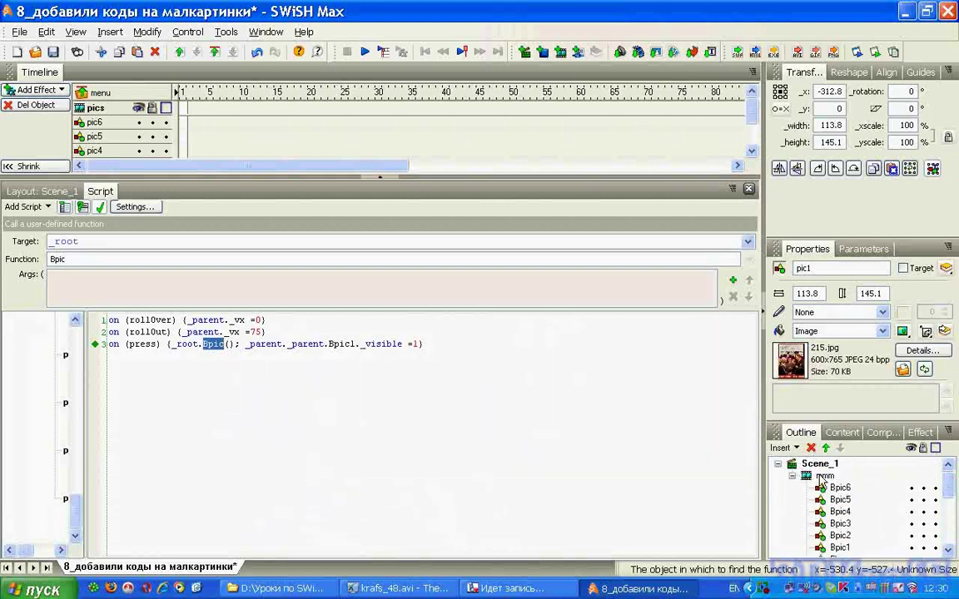
left_click(823, 477)
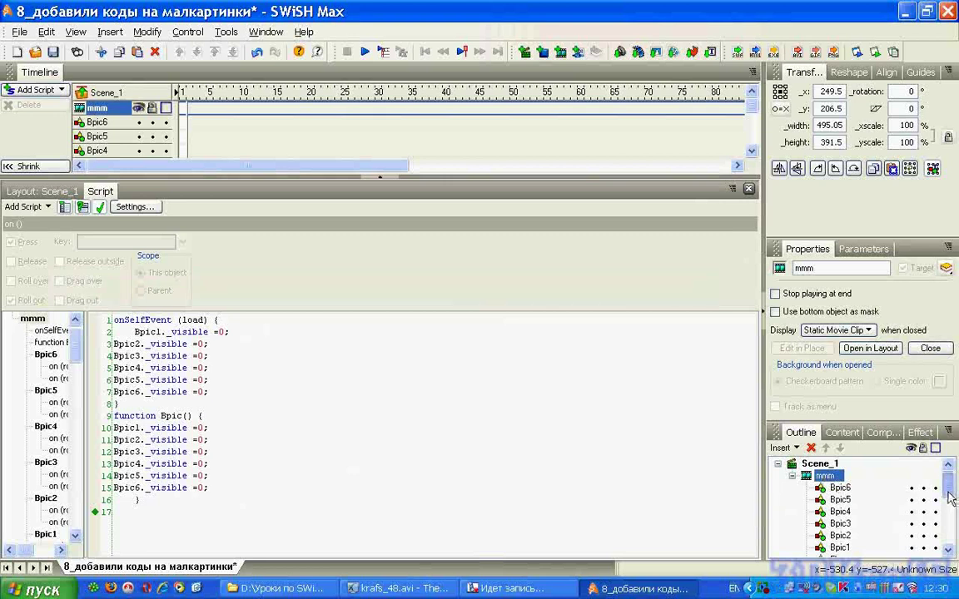
scroll(951, 517, "down", 5)
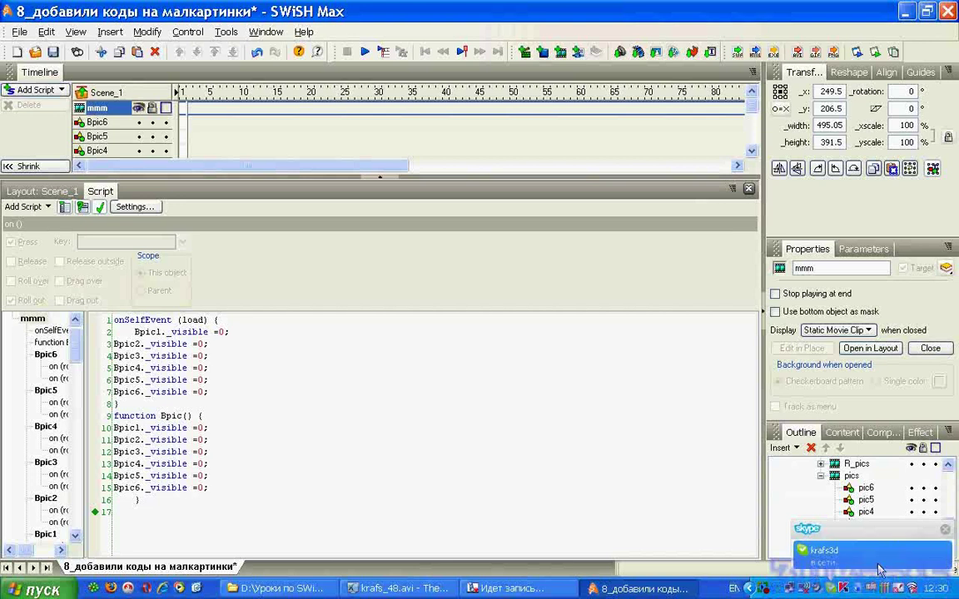
left_click(545, 587)
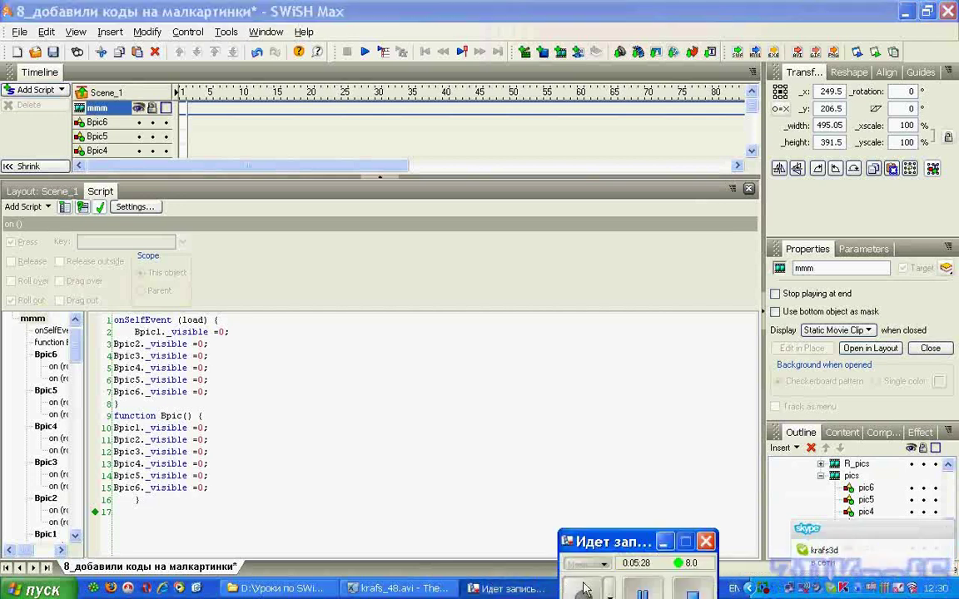
left_click(664, 546)
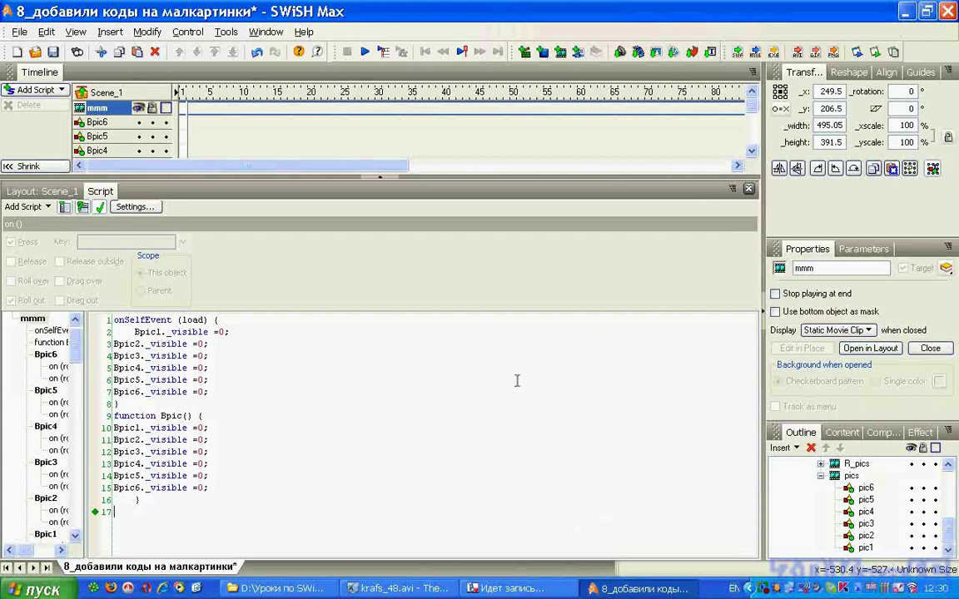
mouse_move(499, 336)
left_mouse_down()
mouse_move(466, 385)
mouse_move(562, 455)
mouse_move(566, 374)
mouse_move(528, 342)
mouse_move(566, 397)
mouse_move(548, 404)
mouse_move(573, 430)
left_mouse_up()
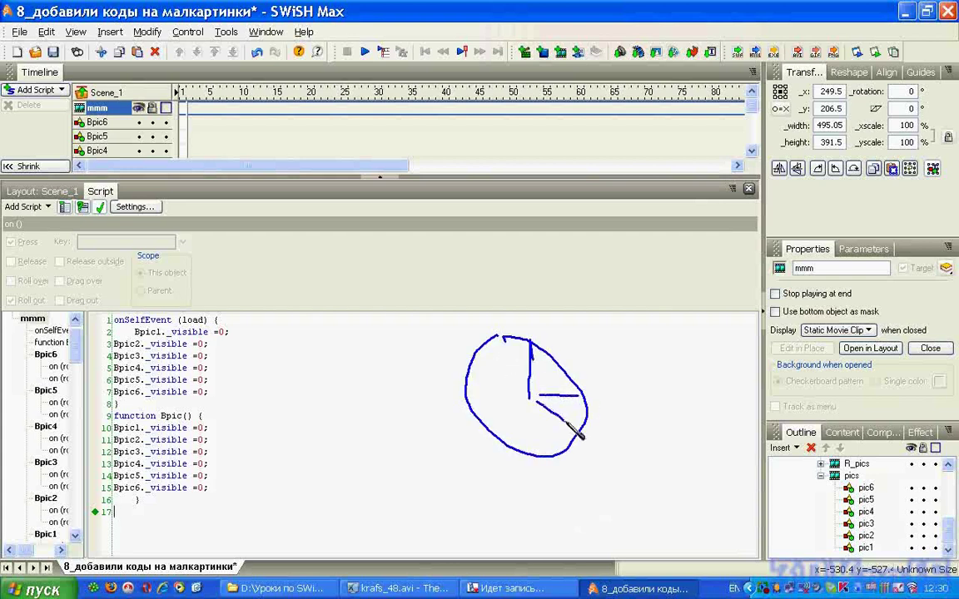
left_click_drag(888, 443, 874, 446)
left_click_drag(573, 420, 593, 420)
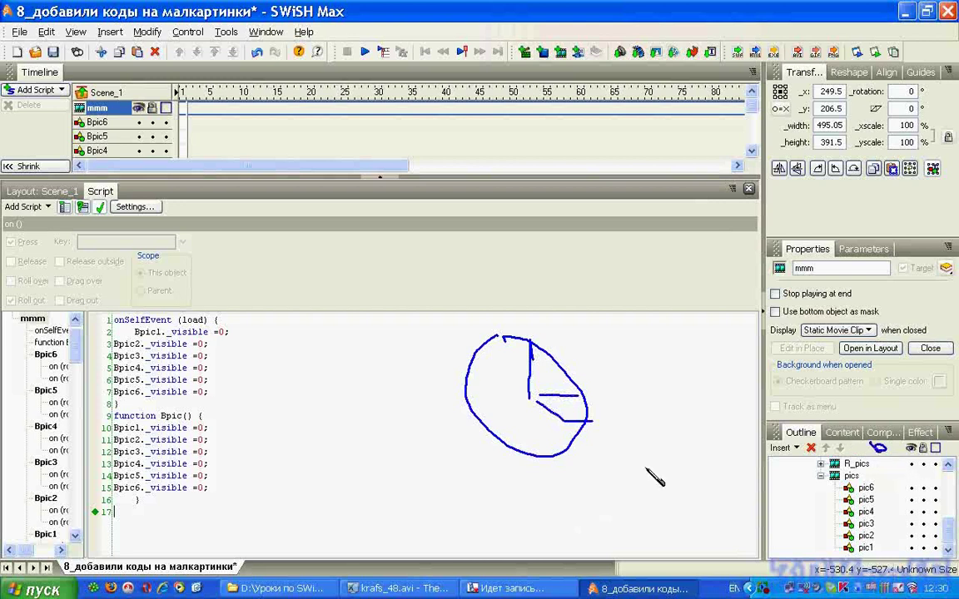
mouse_move(447, 330)
left_mouse_down()
mouse_move(483, 454)
mouse_move(504, 472)
mouse_move(642, 461)
mouse_move(602, 319)
mouse_move(455, 347)
left_mouse_up()
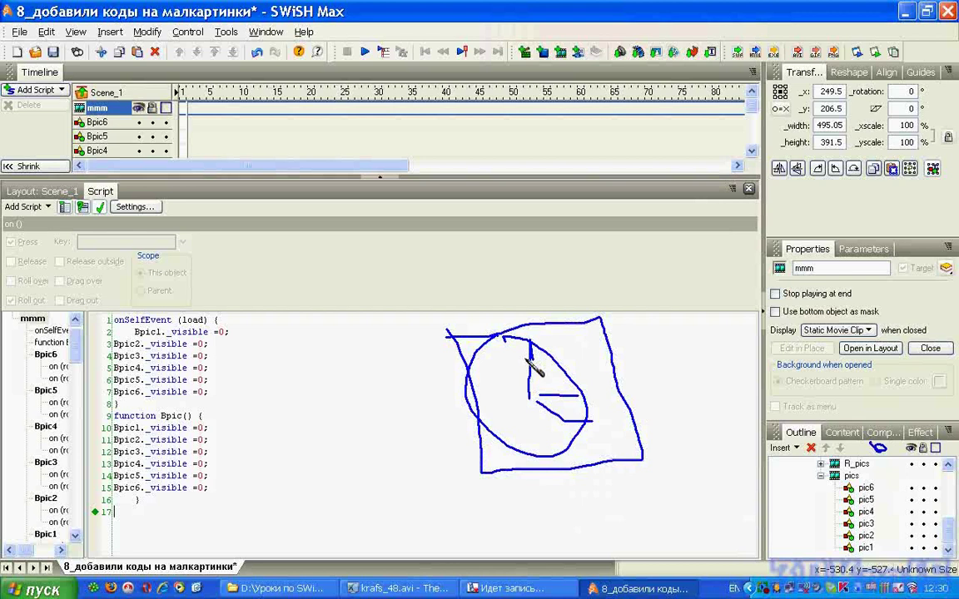
mouse_move(529, 339)
left_mouse_down()
mouse_move(526, 378)
mouse_move(537, 400)
left_mouse_up()
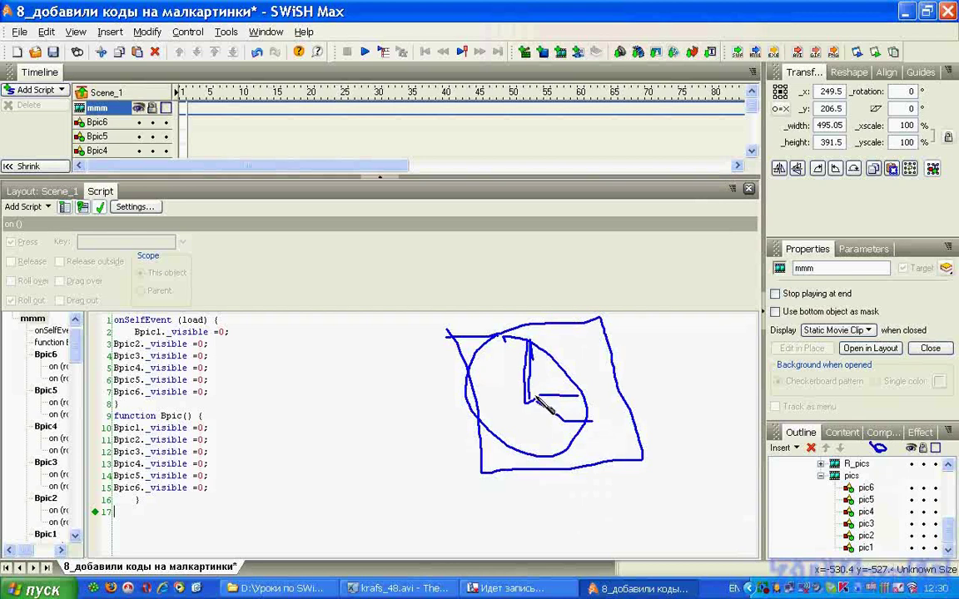
mouse_move(351, 321)
left_mouse_down()
mouse_move(350, 339)
mouse_move(357, 330)
mouse_move(403, 351)
left_mouse_up()
mouse_move(470, 314)
left_mouse_down()
mouse_move(455, 334)
mouse_move(465, 354)
left_mouse_up()
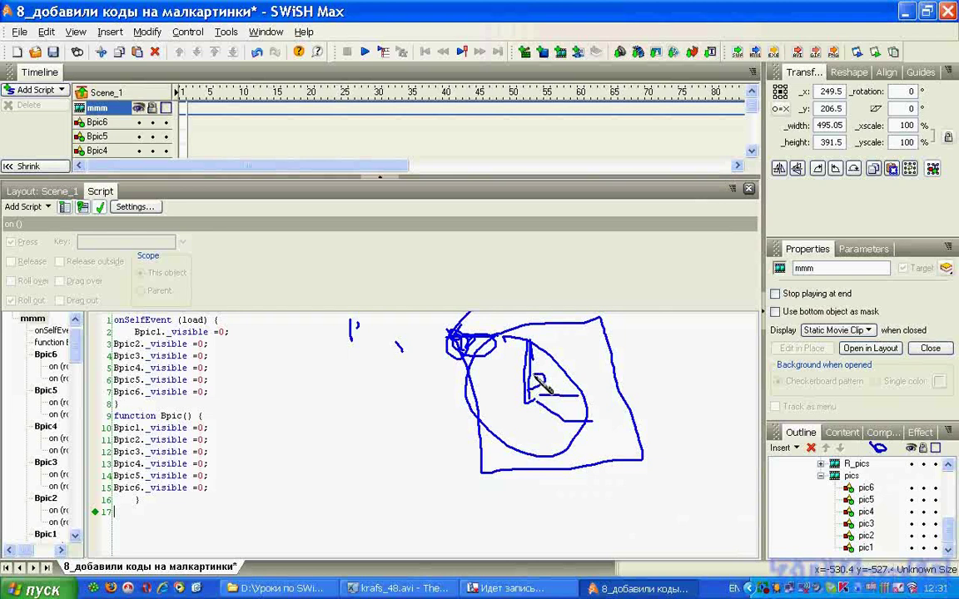
key("Escape")
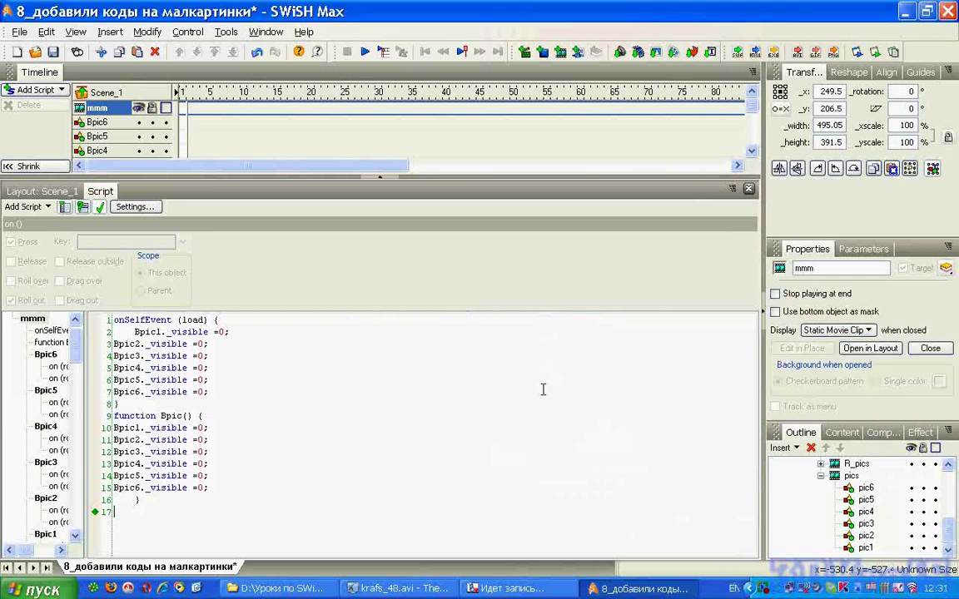
Insert mmm. into the function call in pic1's on (press) line so it reads _root.mmm.Bpic().
left_click(866, 548)
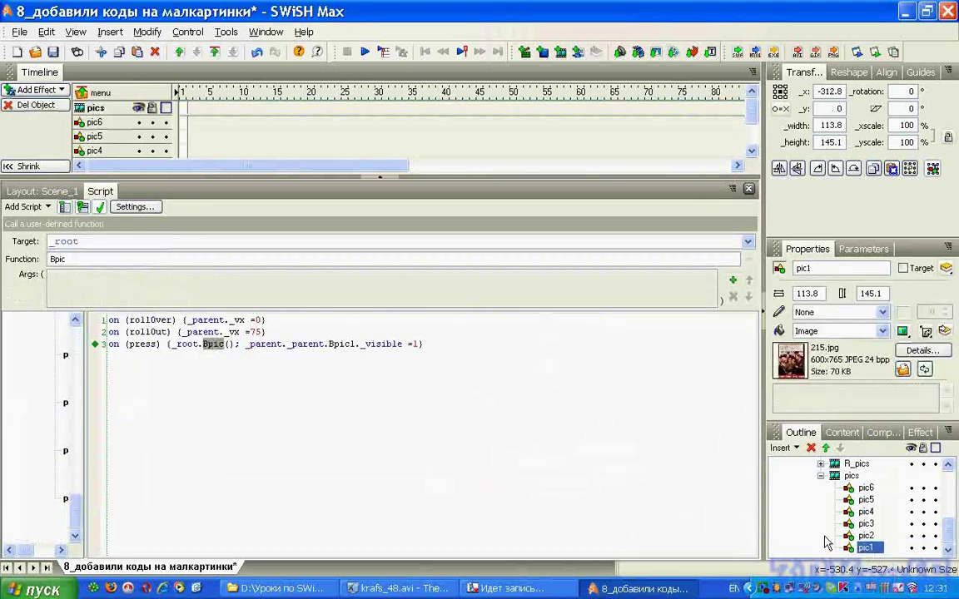
left_click(203, 345)
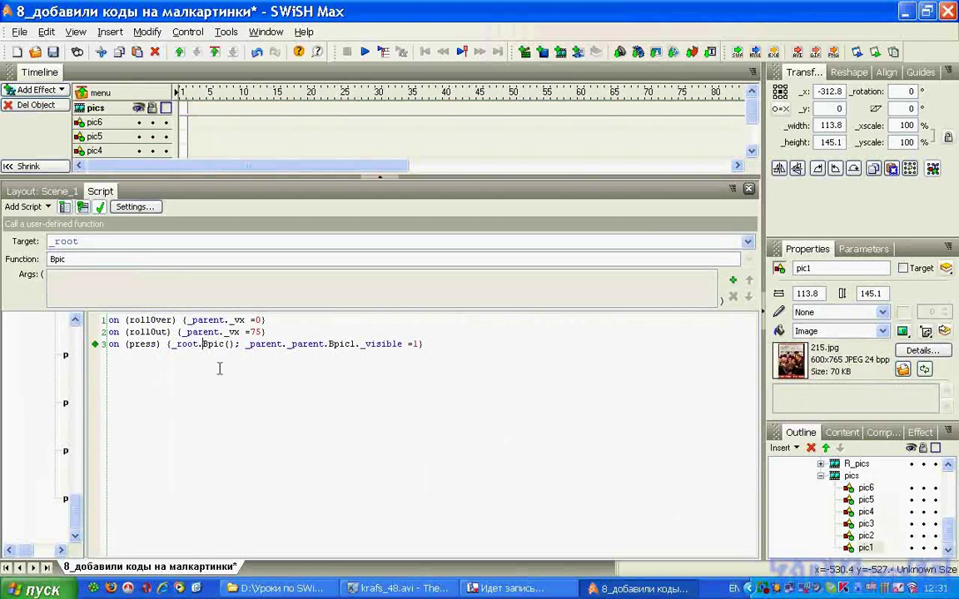
type("me")
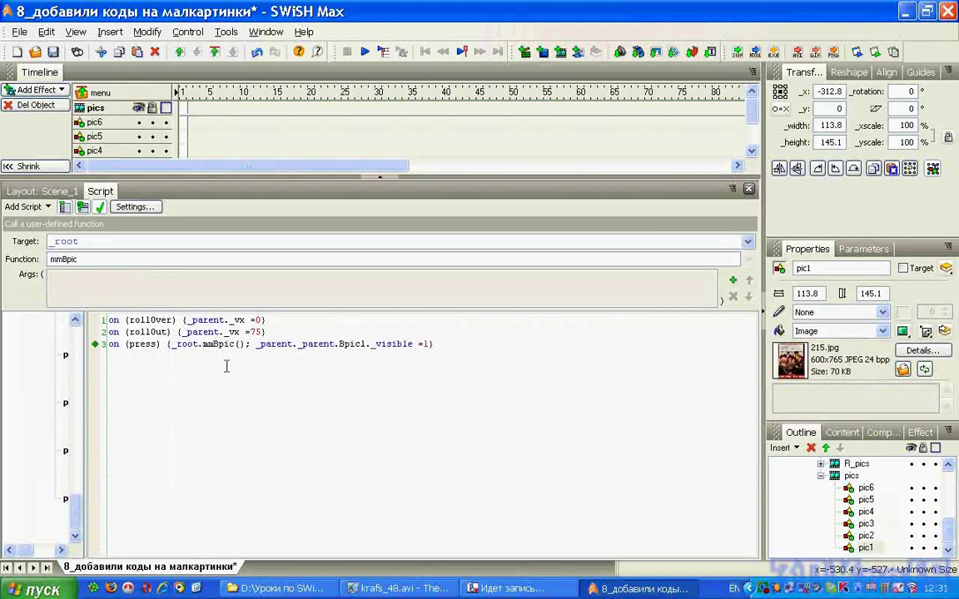
type("m.")
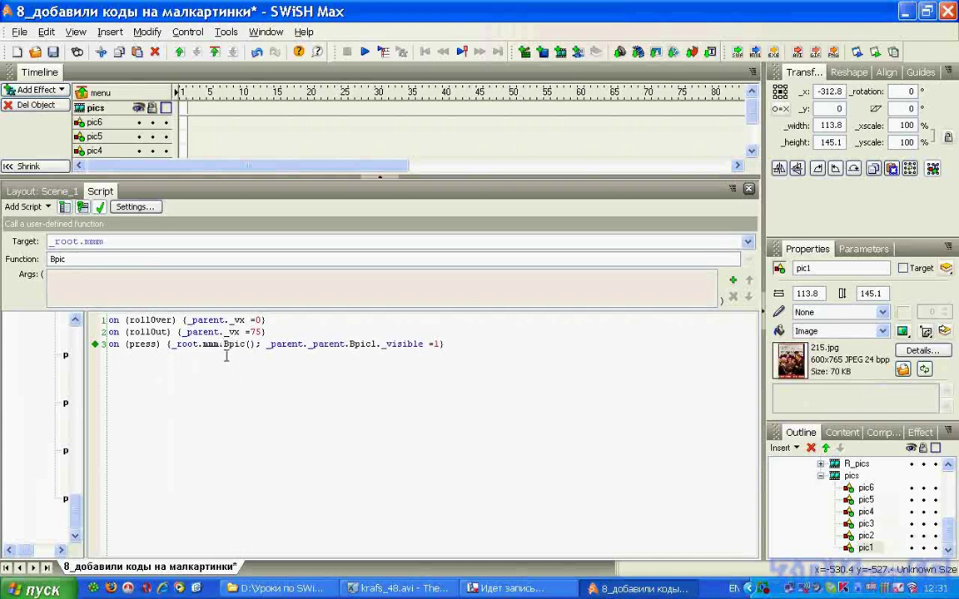
Change the function call in the on (press) lines of pic2 and pic3 to _root.mmm.Bpic().
left_click(866, 537)
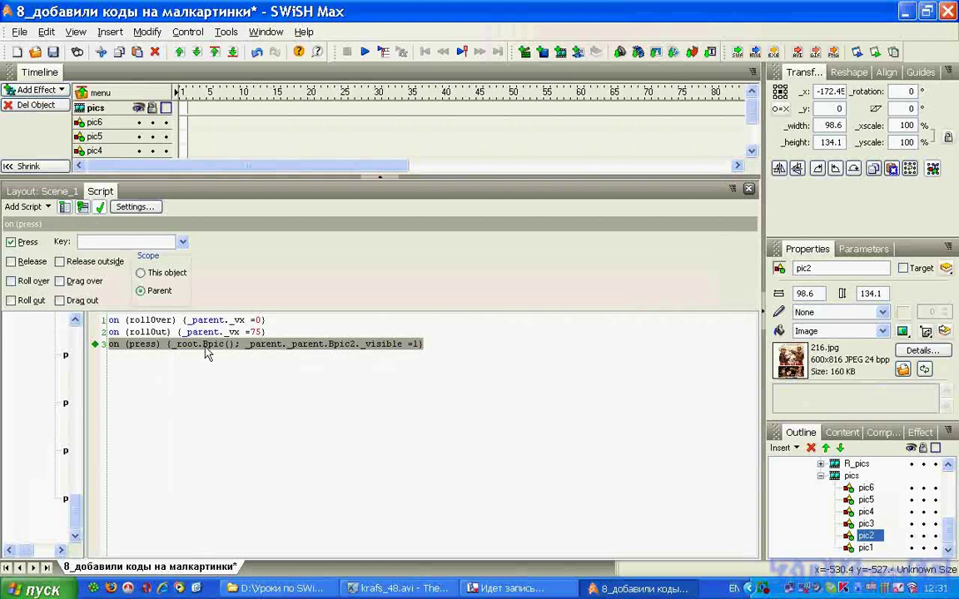
left_click(206, 346)
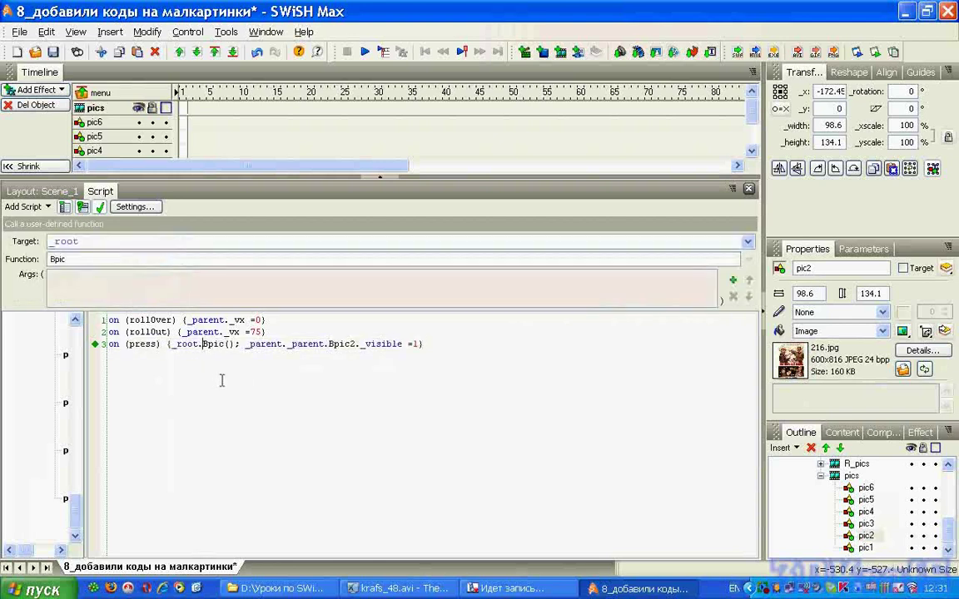
type("mmm.")
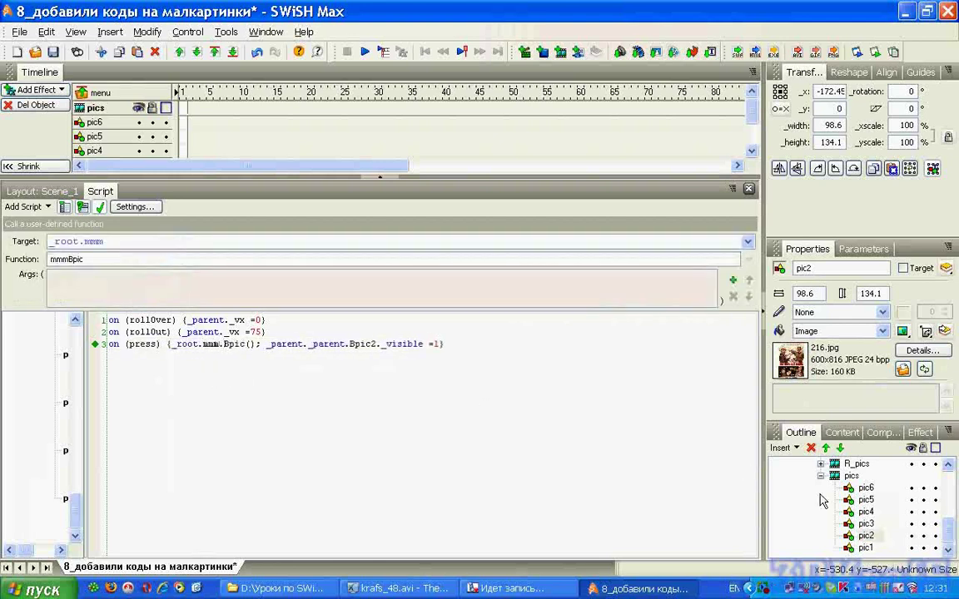
left_click(866, 523)
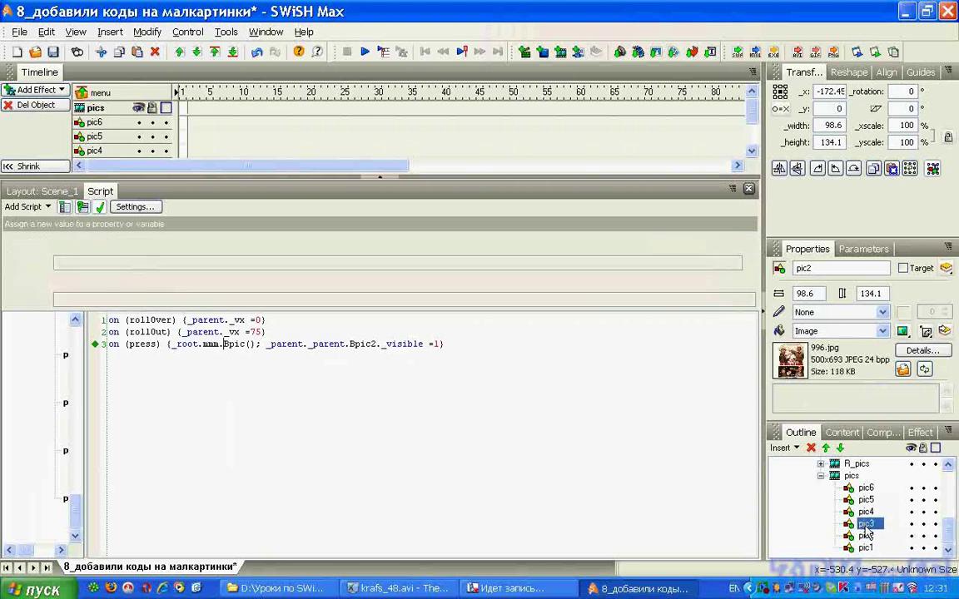
left_click(203, 343)
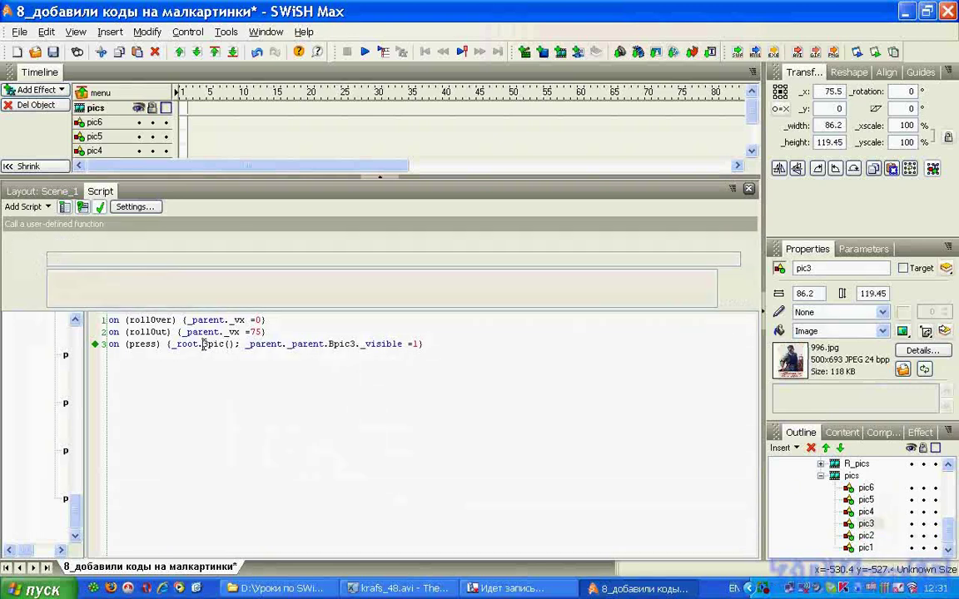
type("mmm.")
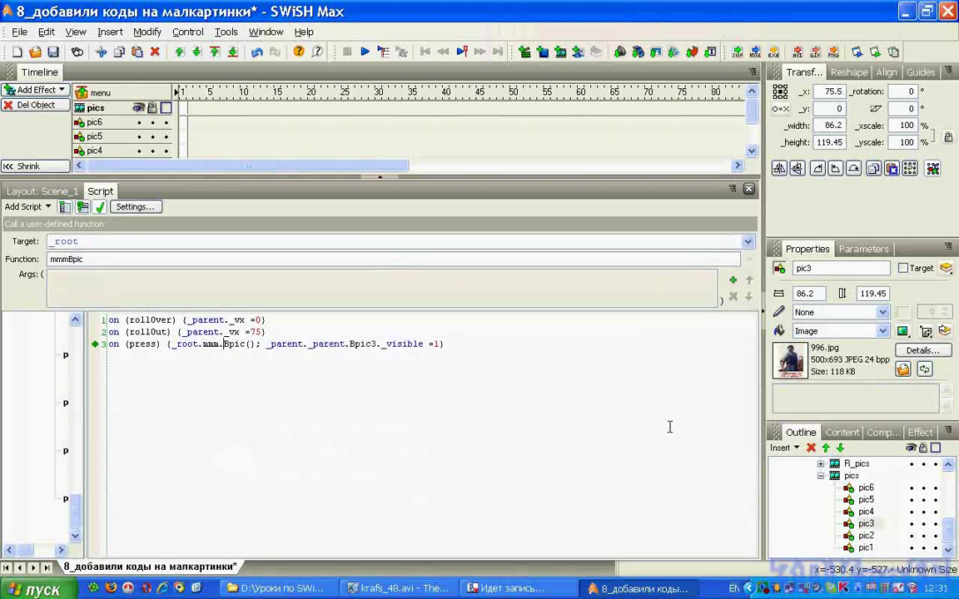
left_click(508, 588)
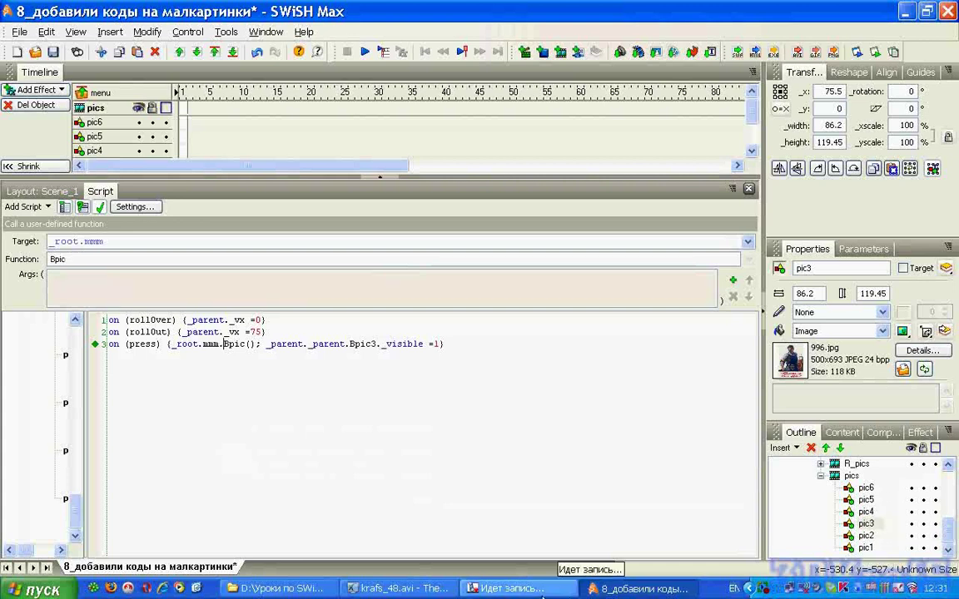
left_click(587, 592)
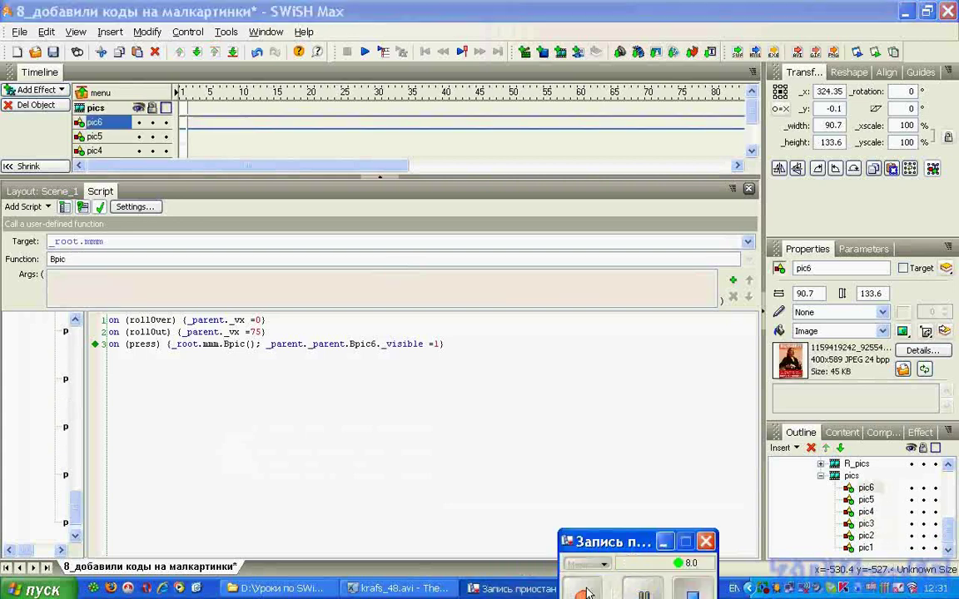
left_click(664, 548)
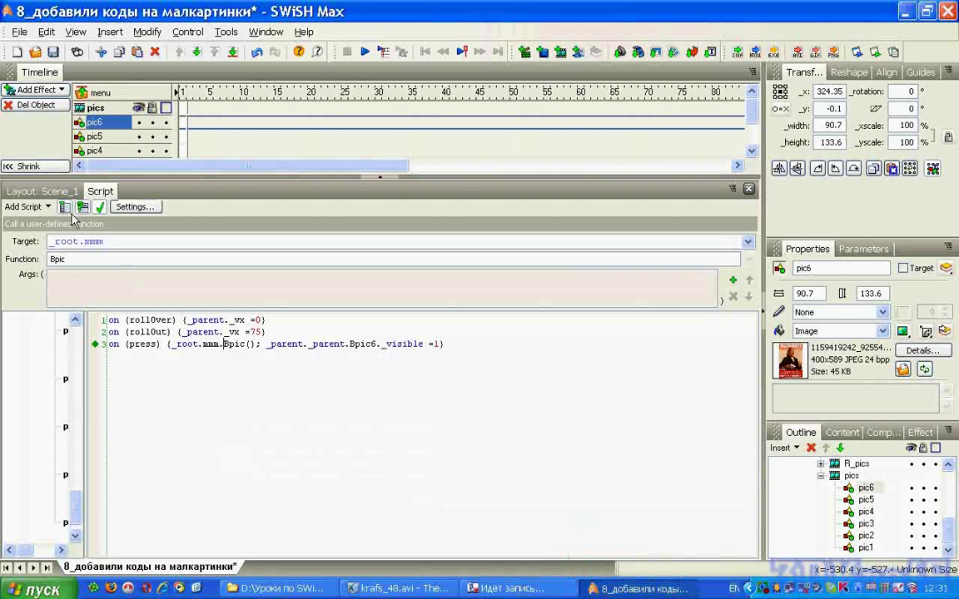
Play the movie in the layout and test several gallery thumbnails to see whether each shows its large poster.
left_click(856, 465)
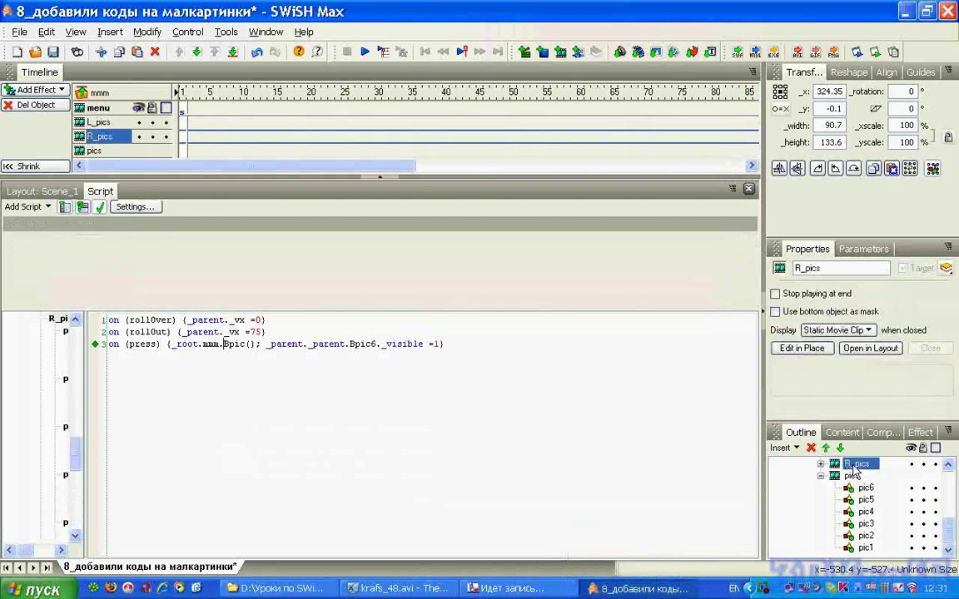
left_click(60, 193)
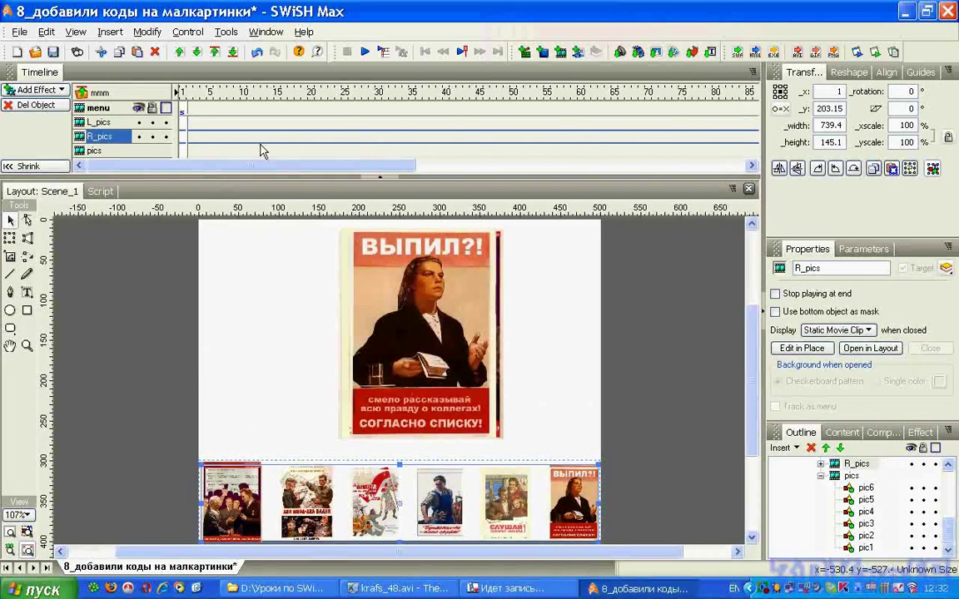
left_click(366, 52)
left_click(408, 499)
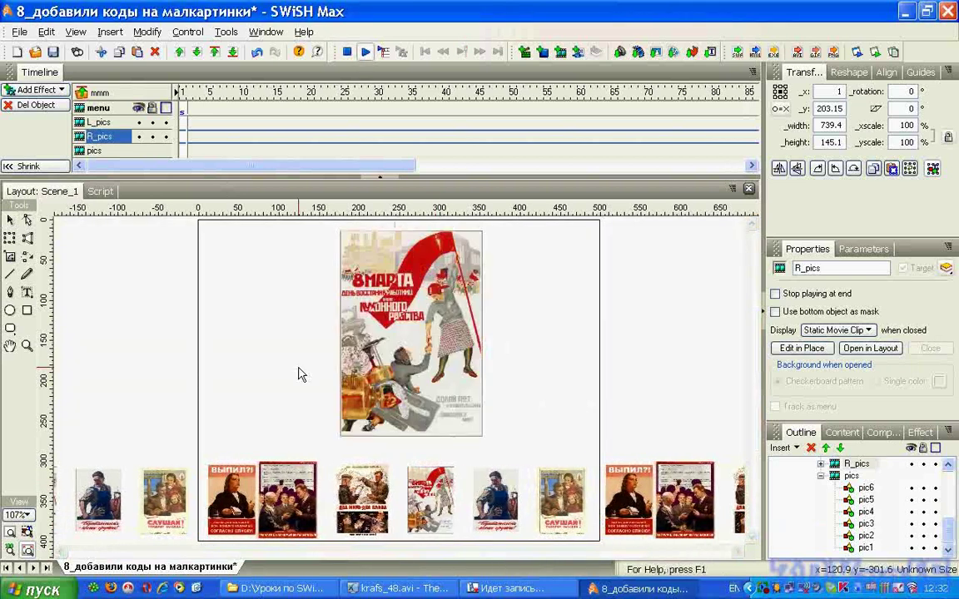
left_click(398, 496)
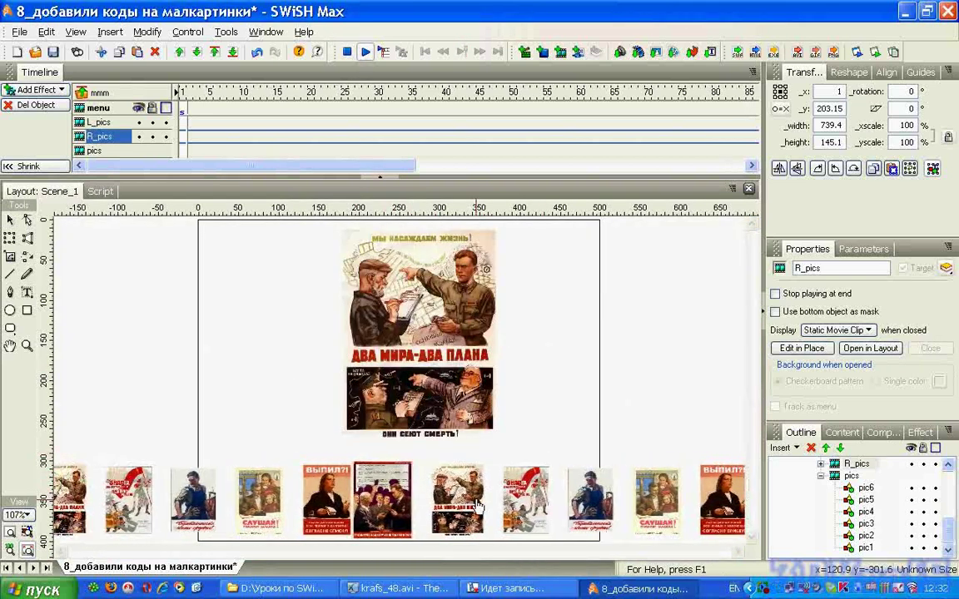
left_click(523, 502)
left_click(392, 500)
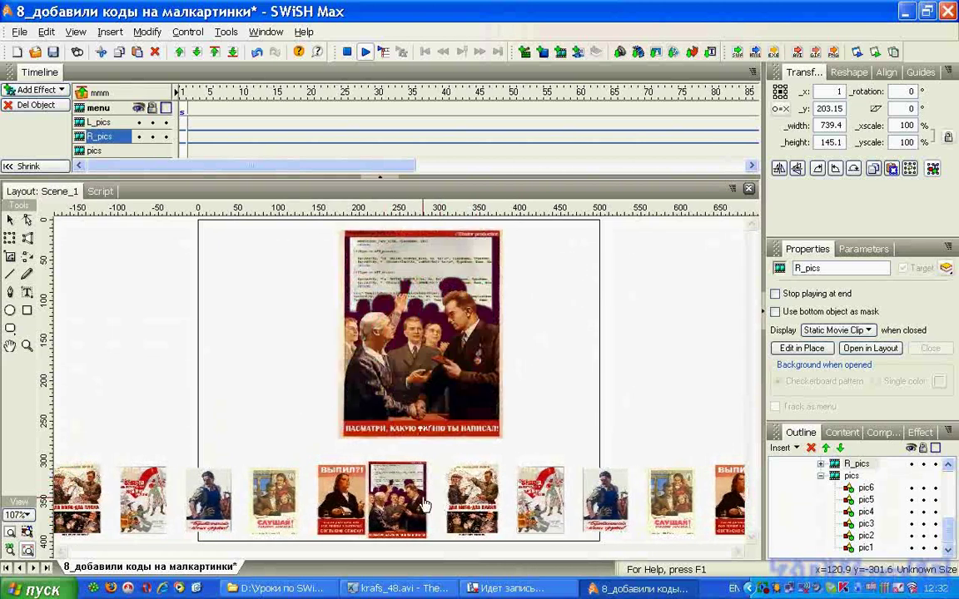
left_click(342, 502)
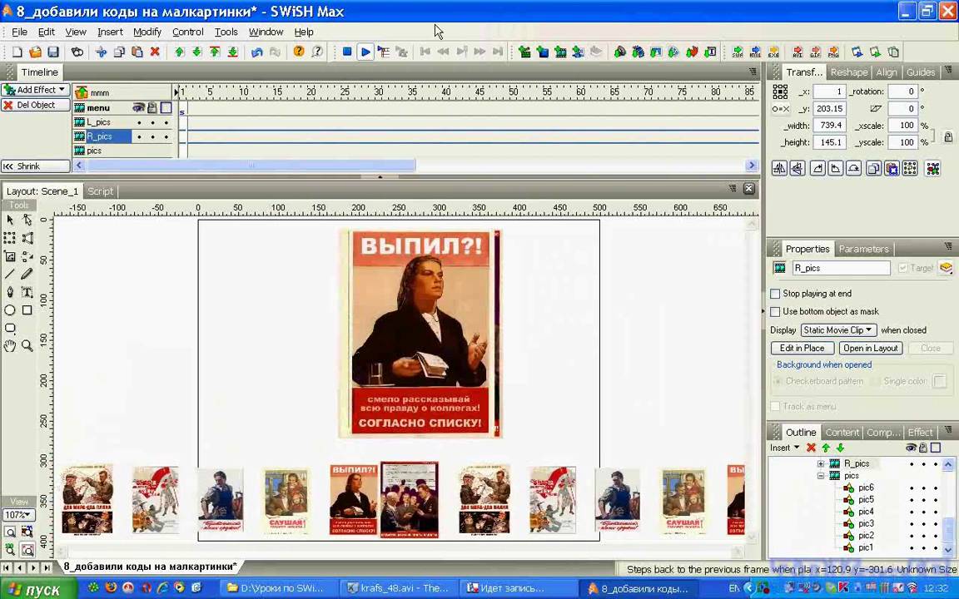
left_click(347, 52)
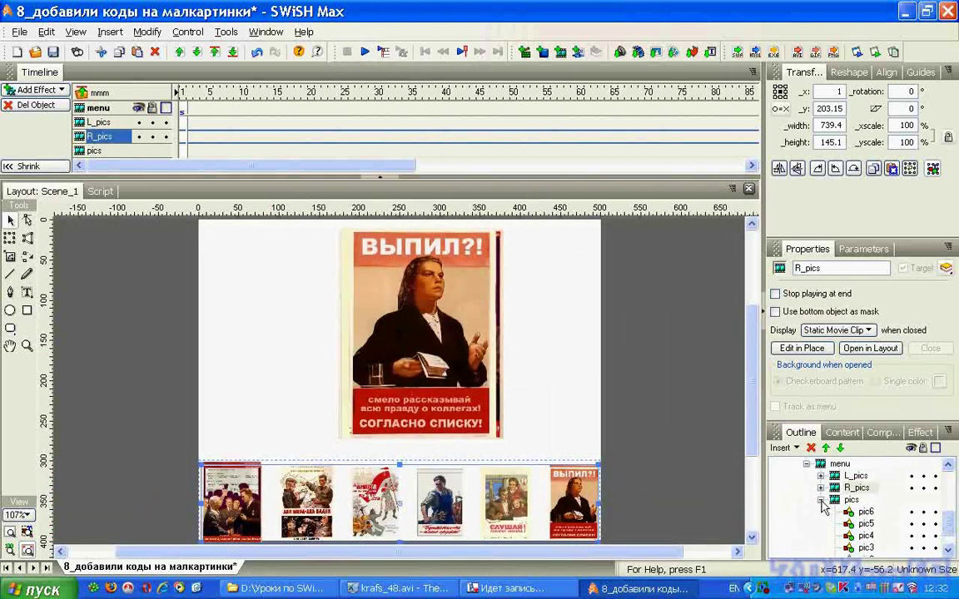
Open the script of pic1 inside R_pics at the _root.Bpic() call in its on (press) line.
left_click(821, 500)
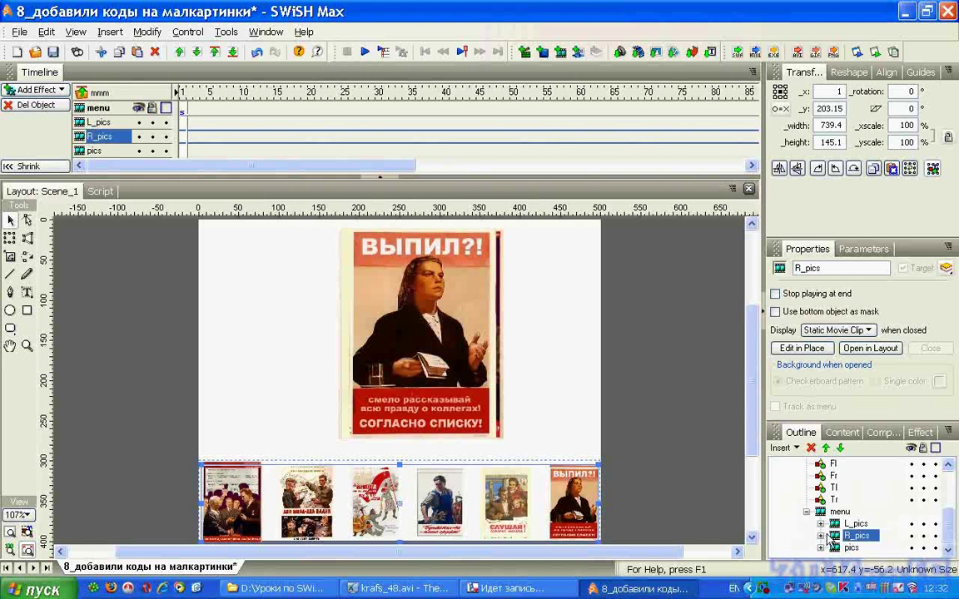
left_click(821, 537)
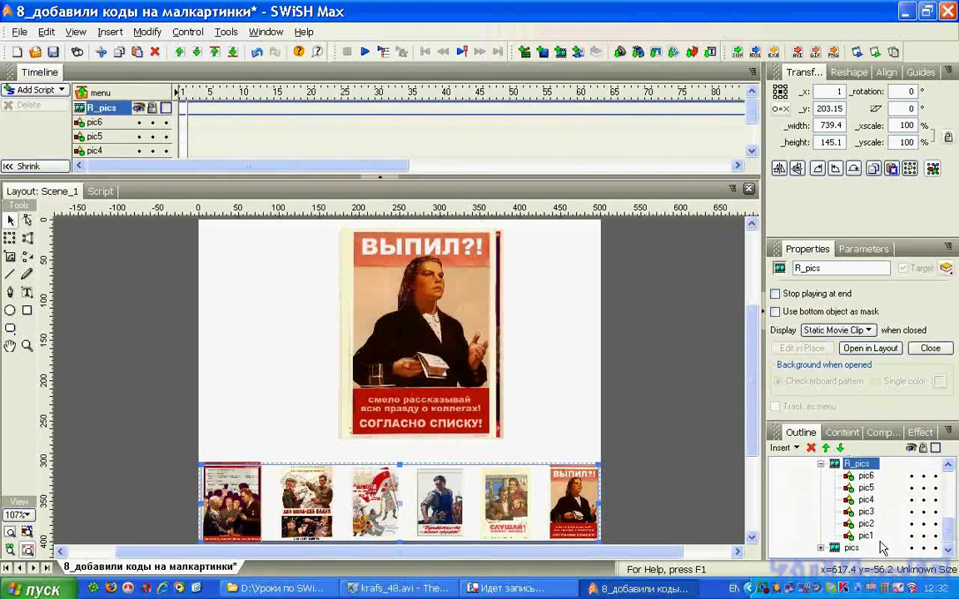
left_click(867, 538)
left_click(100, 191)
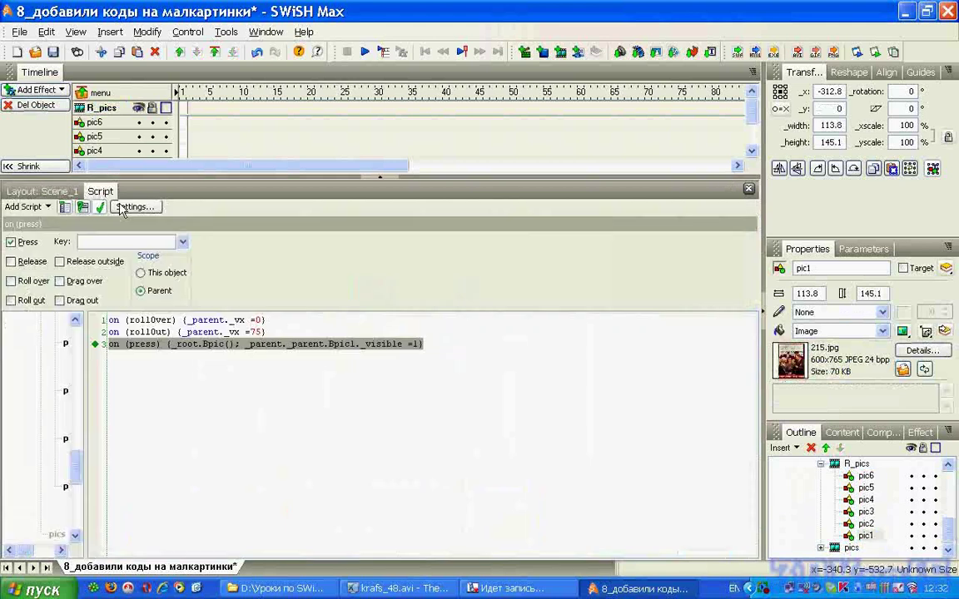
left_click(203, 346)
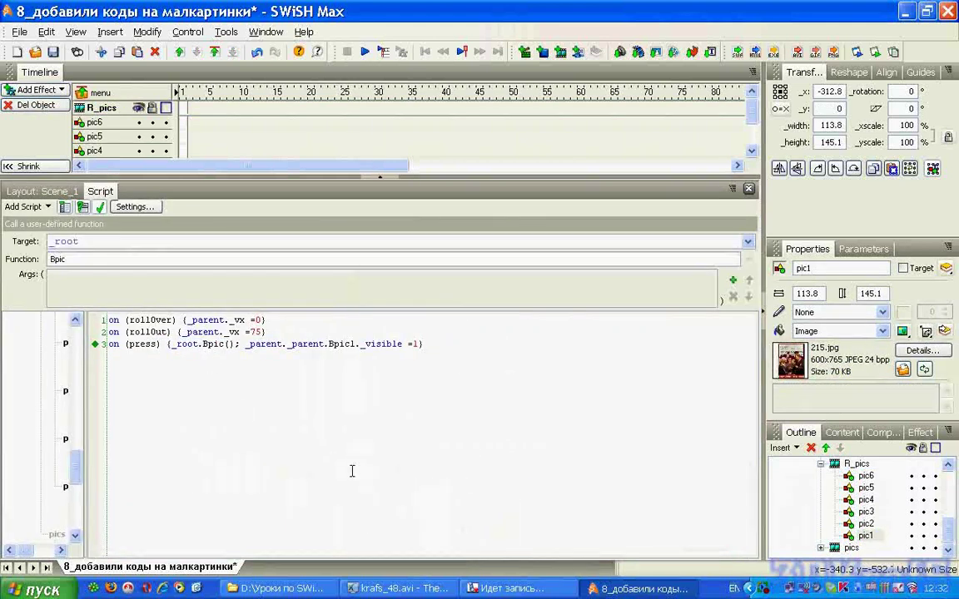
left_click(526, 589)
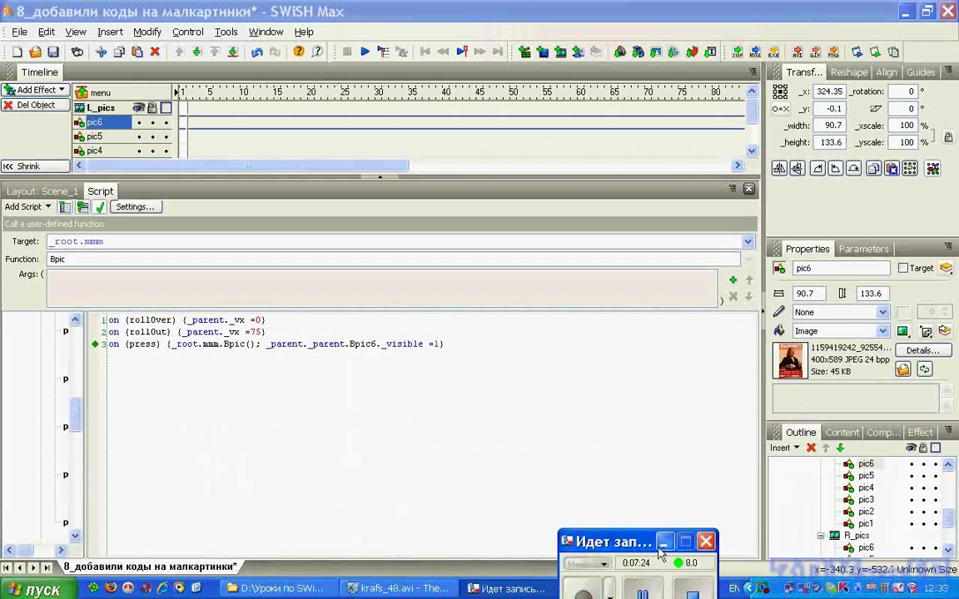
left_click(663, 543)
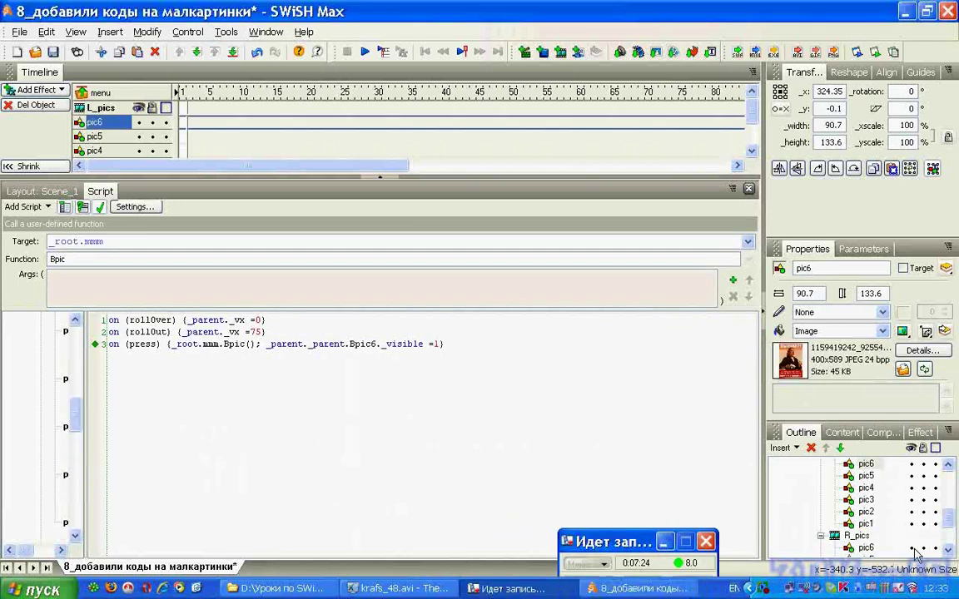
Compare the mmm. path in the on (press) line of L_pics' pic6 with the mmm clip's place under Scene_1.
left_click_drag(949, 524, 949, 508)
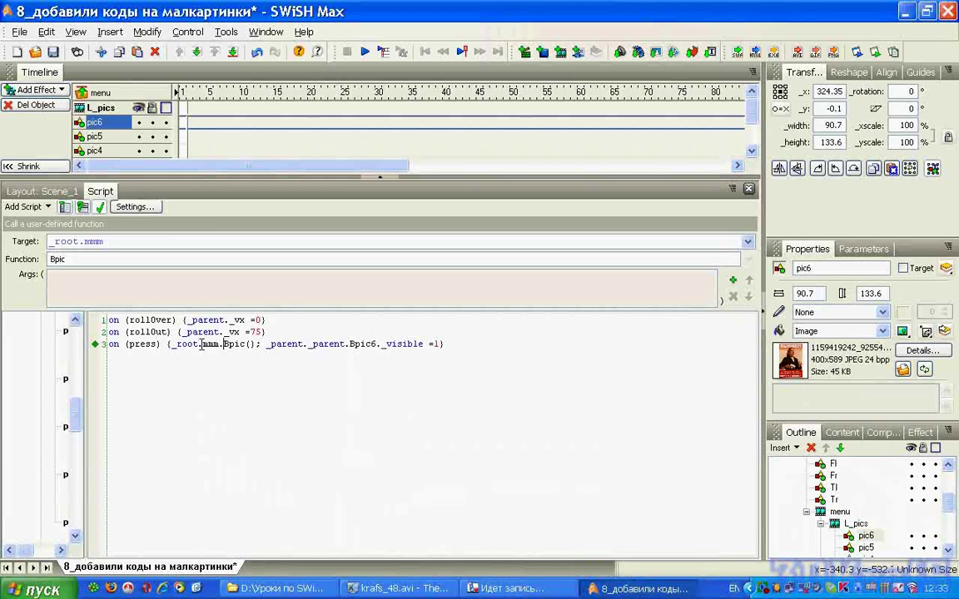
mouse_move(215, 338)
left_mouse_down()
mouse_move(203, 346)
mouse_move(215, 355)
mouse_move(218, 332)
left_mouse_up()
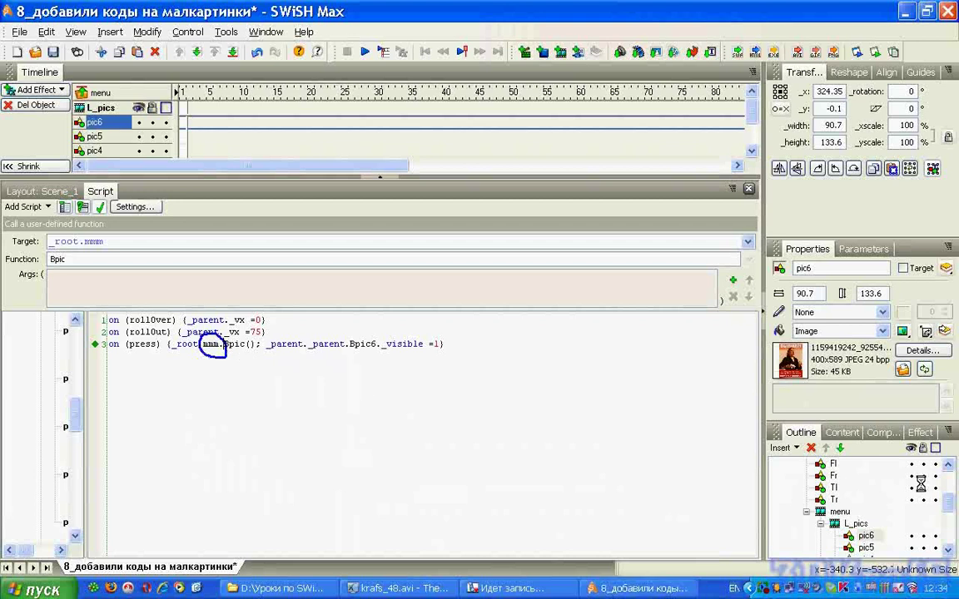
left_click_drag(949, 504, 947, 481)
left_click_drag(830, 486, 846, 489)
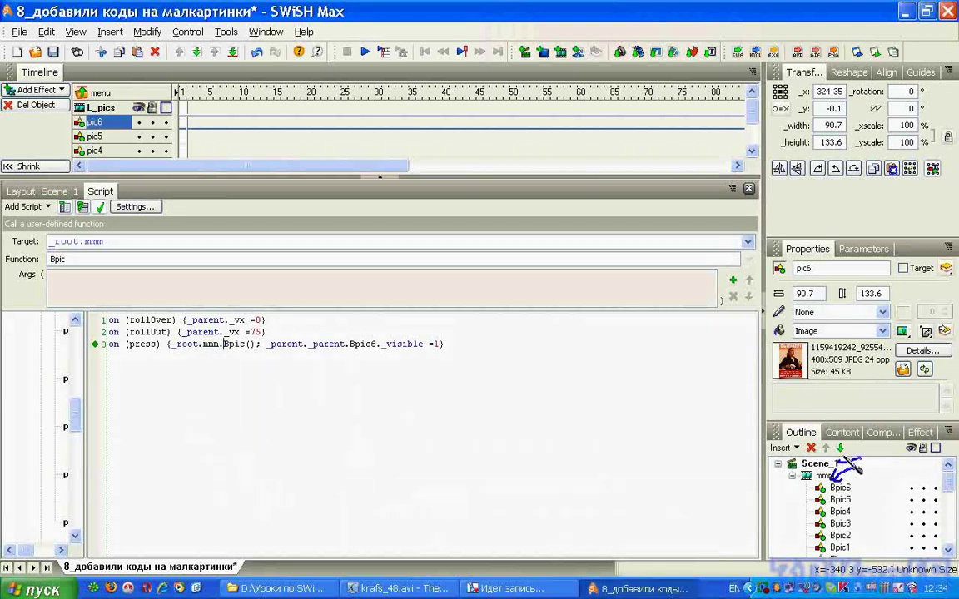
Inspect the scripts of Scene_1 and the mmm clip to locate where the Bpic() function is defined.
left_click(819, 464)
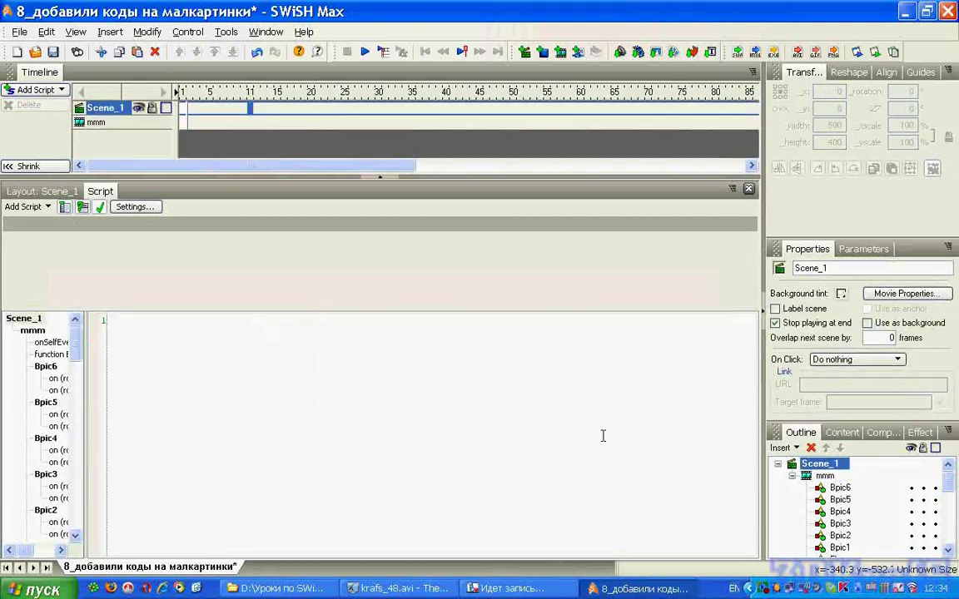
left_click(823, 476)
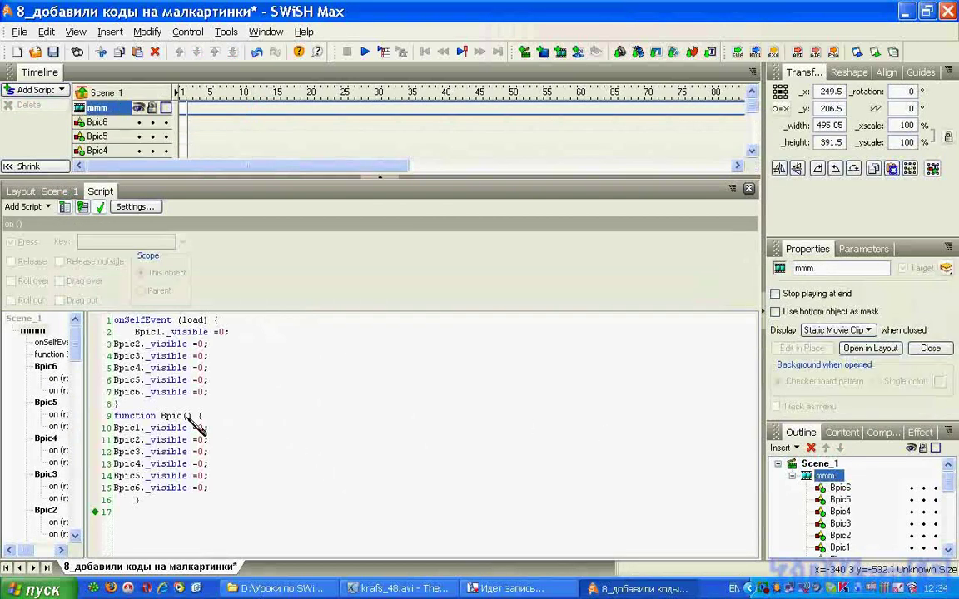
mouse_move(238, 401)
left_mouse_down()
mouse_move(186, 416)
mouse_move(200, 422)
left_mouse_up()
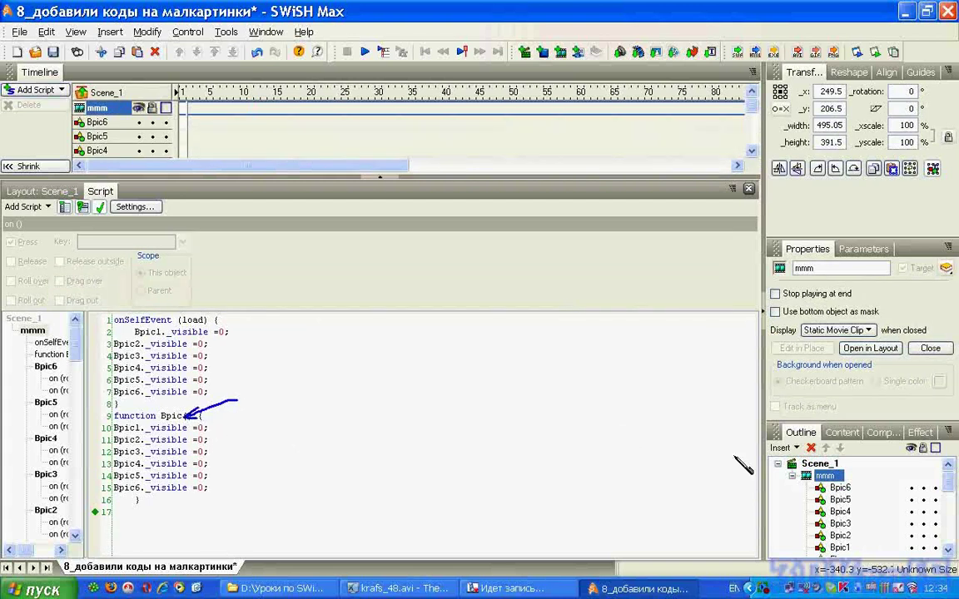
left_click_drag(850, 461, 841, 464)
left_click_drag(782, 476, 805, 484)
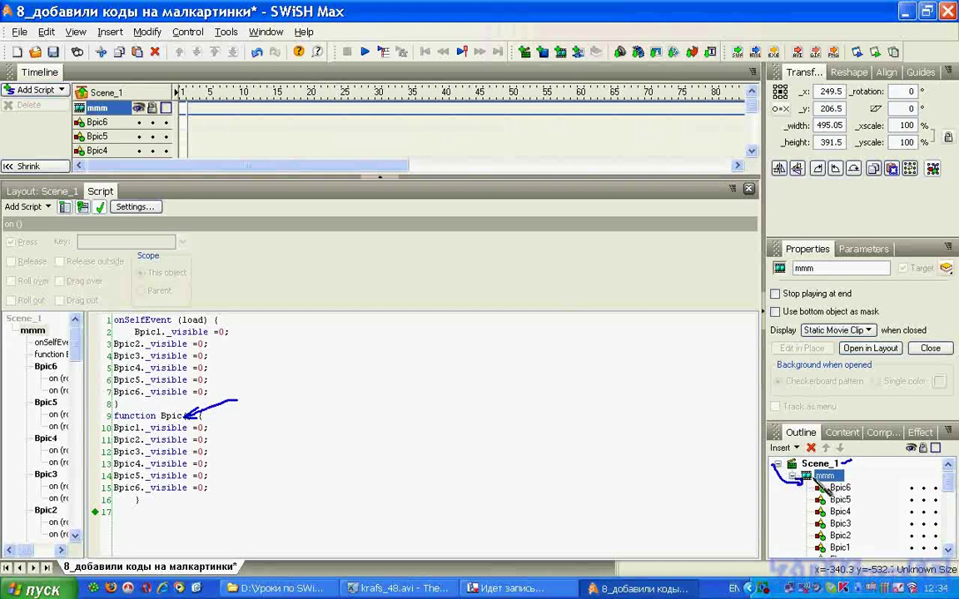
key("Escape")
Open the script of pic4 inside L_pics and save the movie as 9_сделали одним мувиком.swi.
left_click_drag(947, 492, 949, 516)
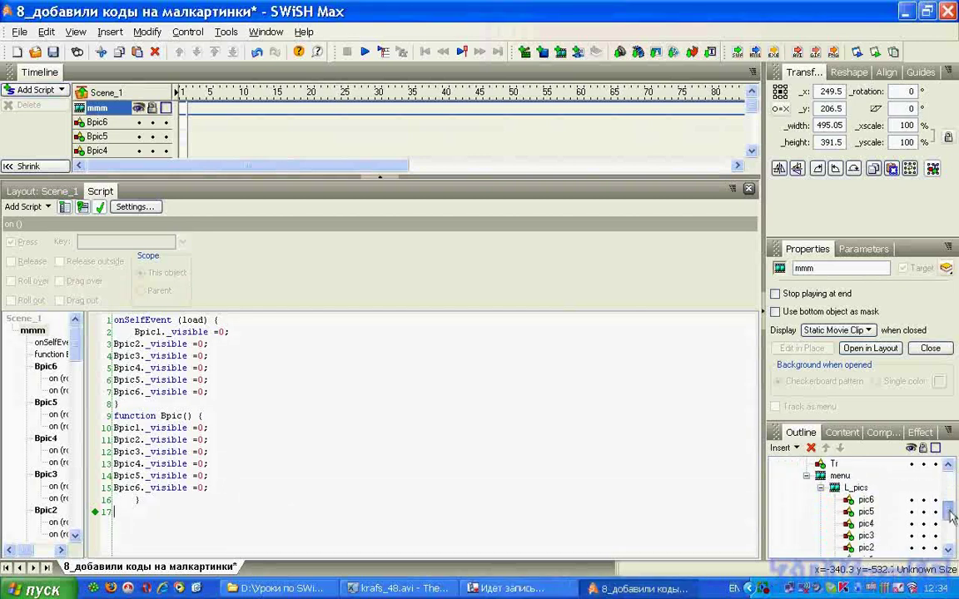
left_click(866, 513)
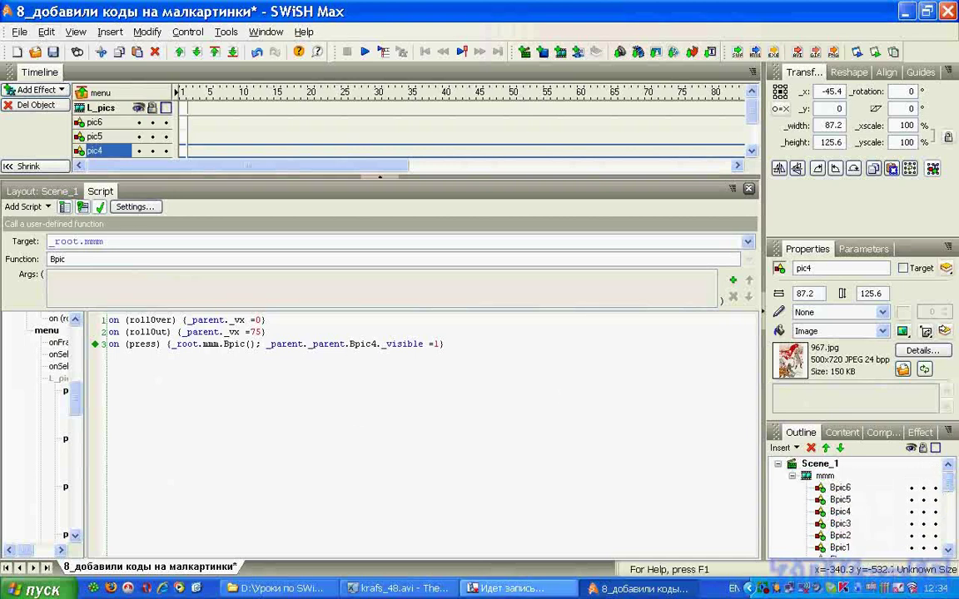
left_click(531, 589)
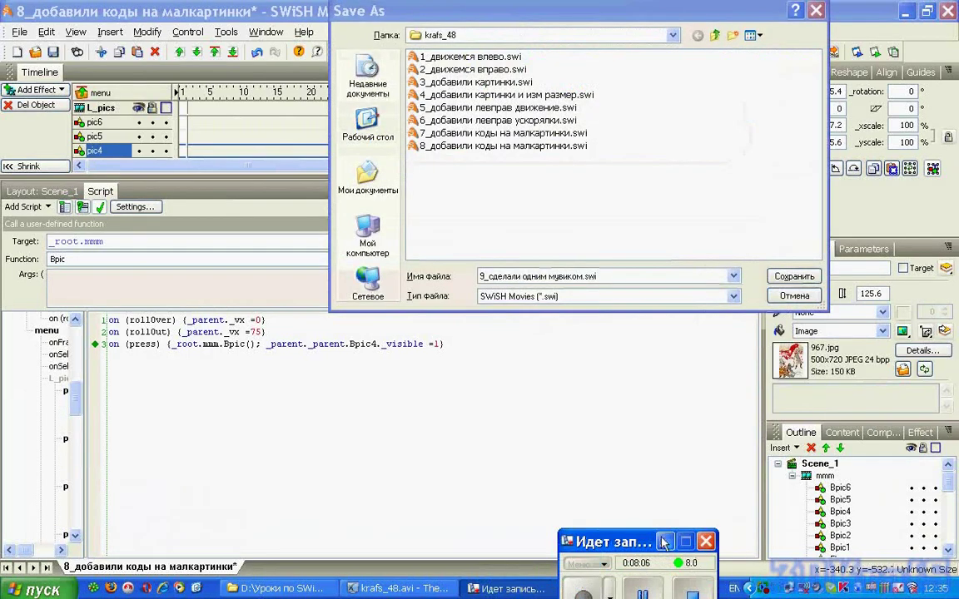
left_click(793, 276)
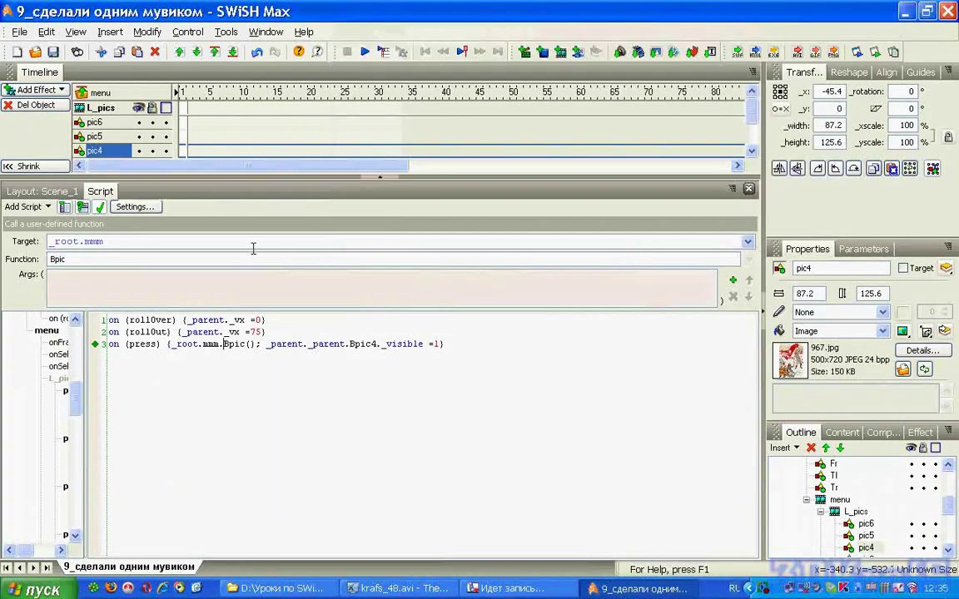
Preview the movie in a maximized Flash Player window, showing several posters from their thumbnails and pressing a large poster.
left_click(25, 191)
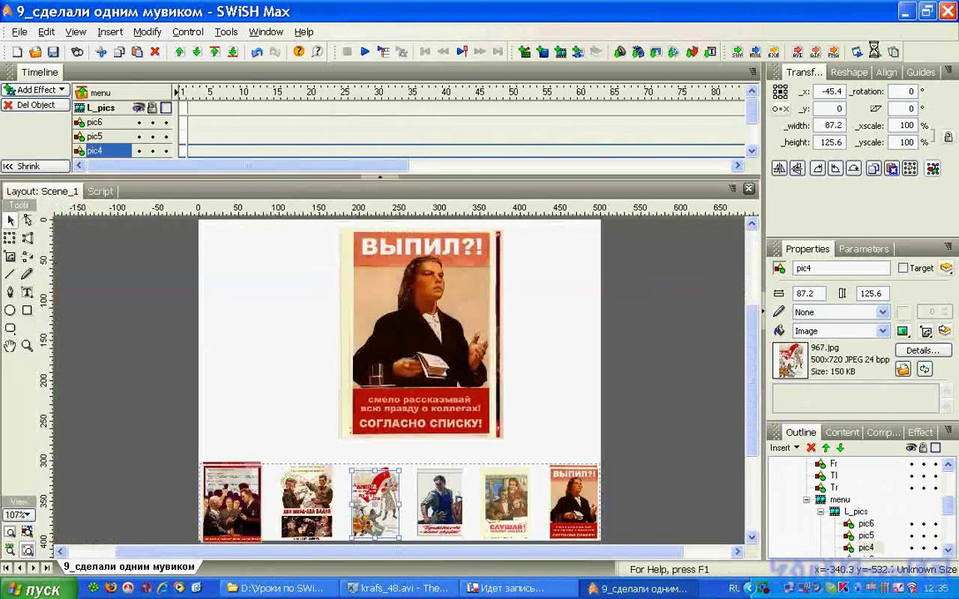
left_click(876, 55)
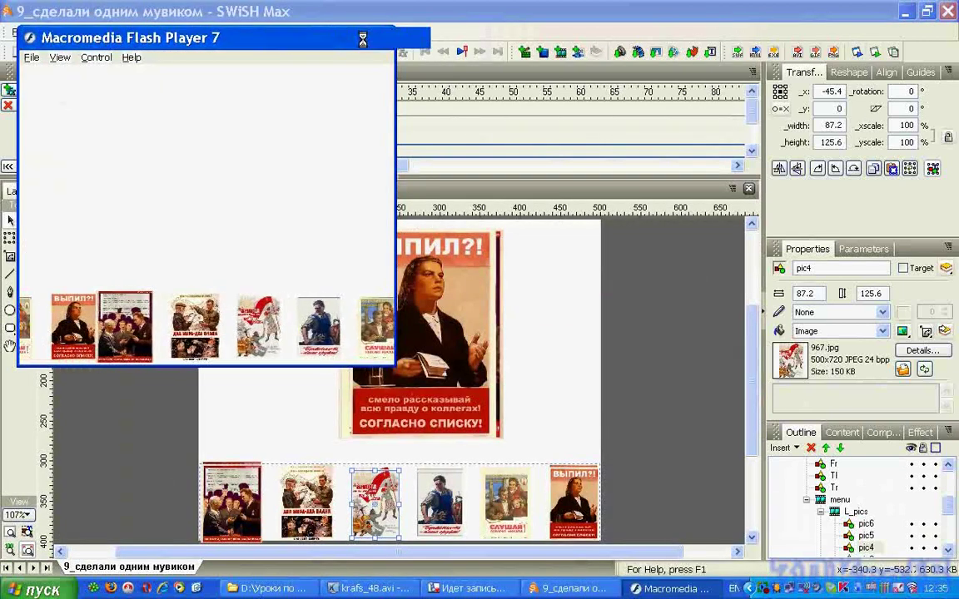
left_click(360, 37)
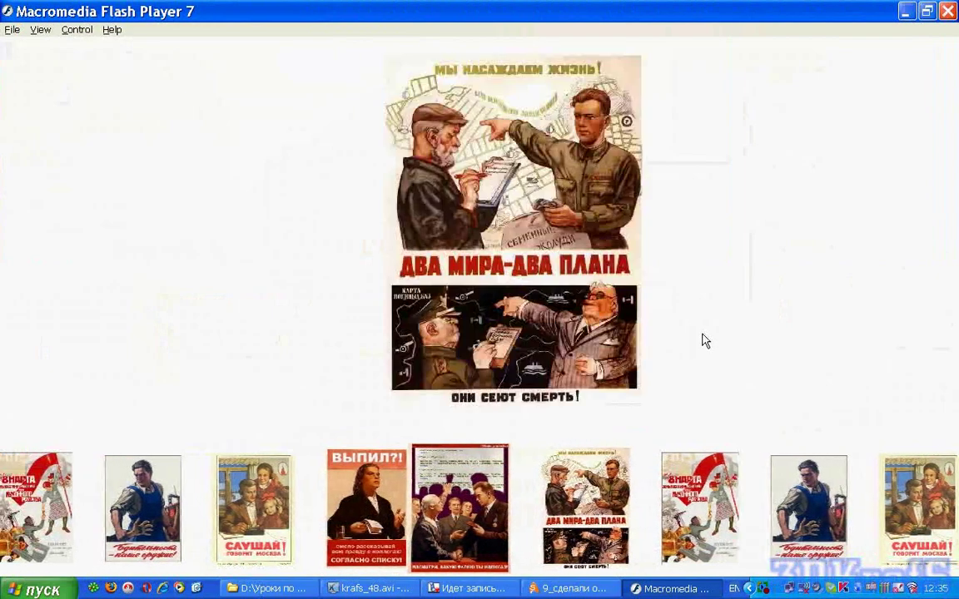
left_click(256, 450)
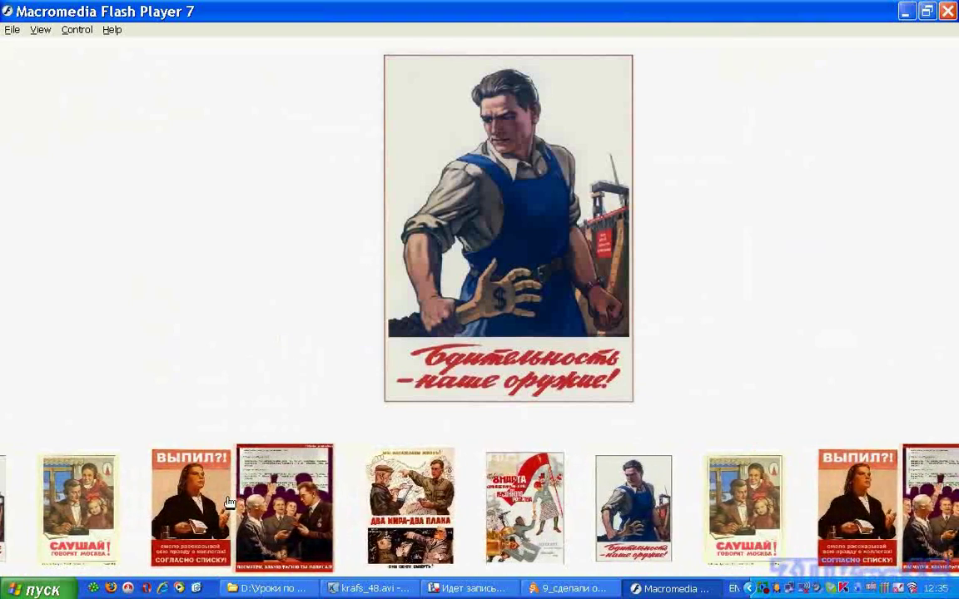
left_click(211, 506)
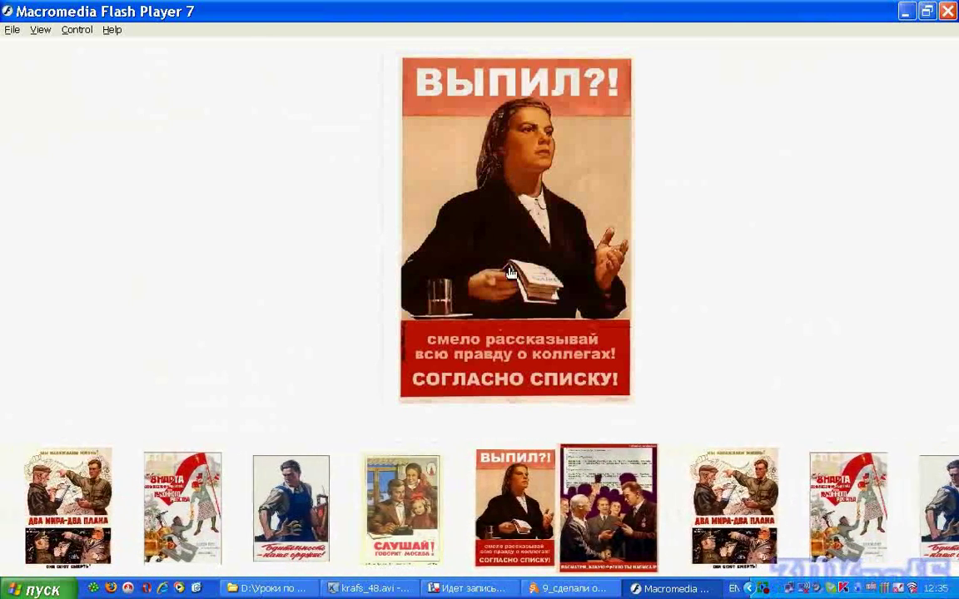
left_click(402, 264)
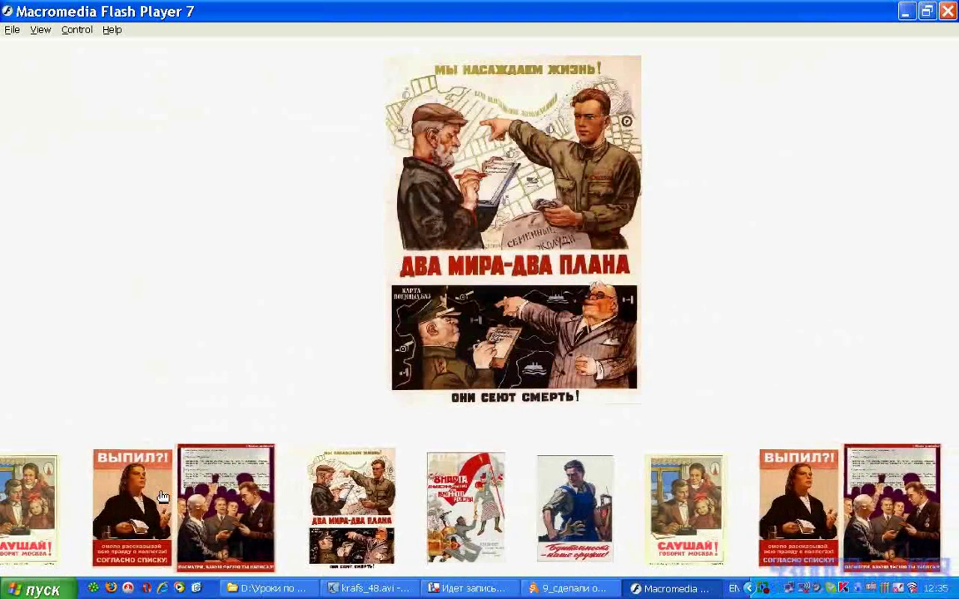
left_click(131, 498)
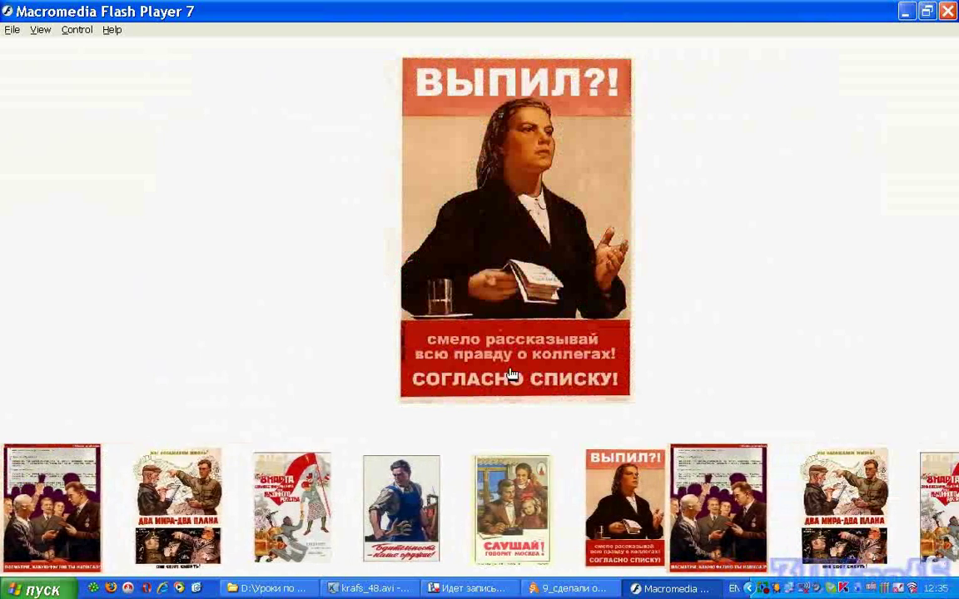
left_click(812, 499)
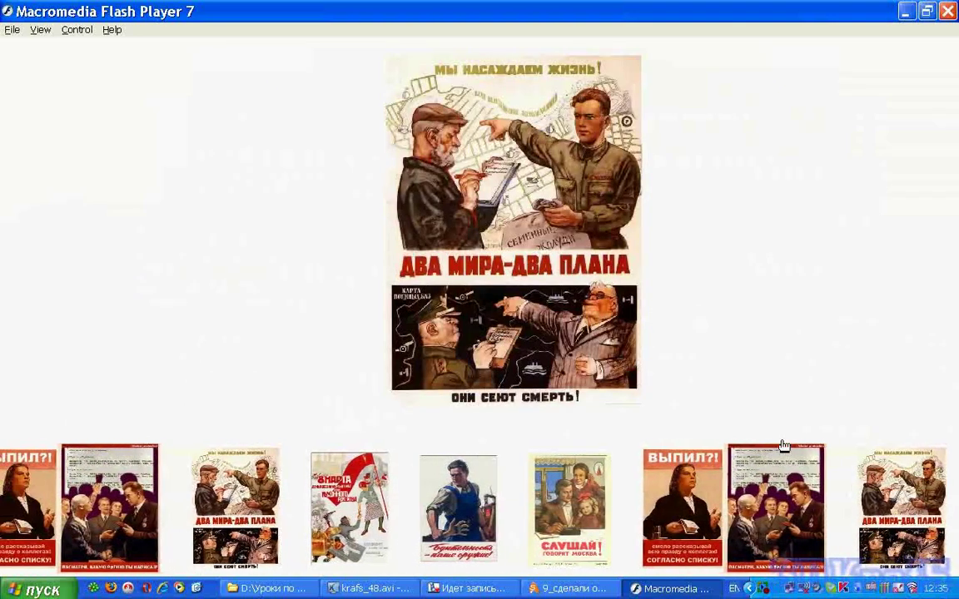
left_click(572, 512)
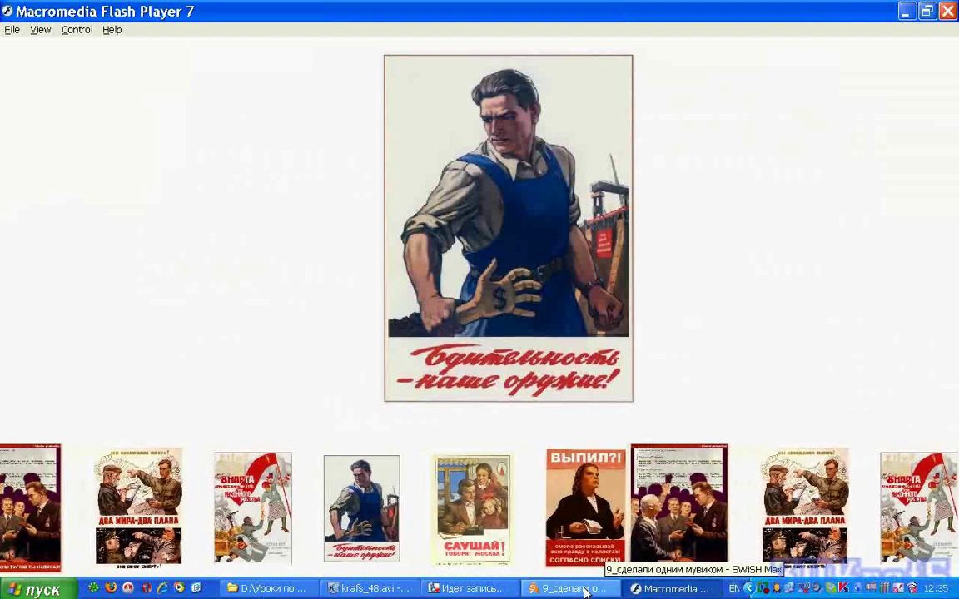
Switch back to SWiSH Max, collapse the mmm clip in the object tree and check the script of Scene_1.
left_click(585, 591)
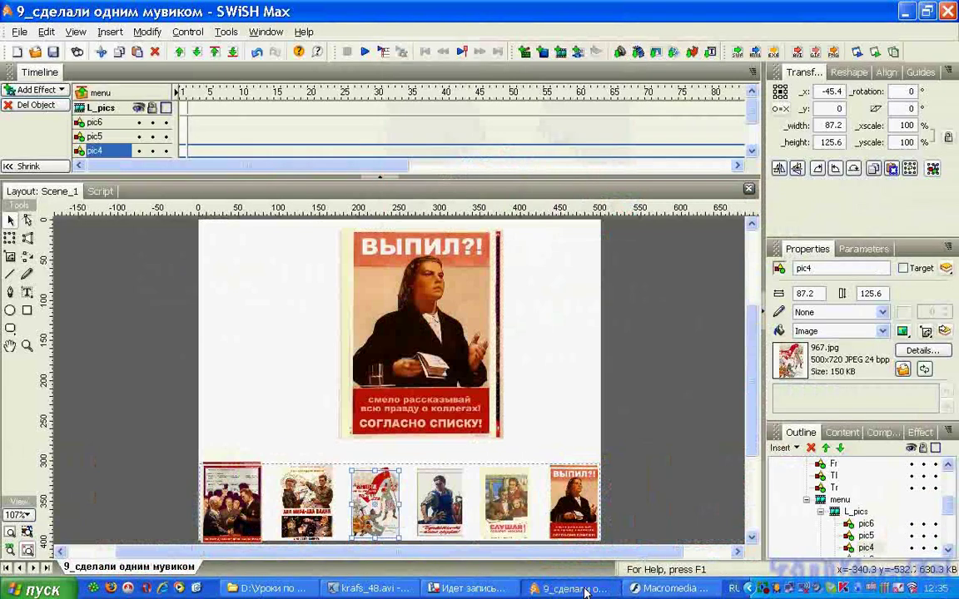
scroll(845, 467, "up", 10)
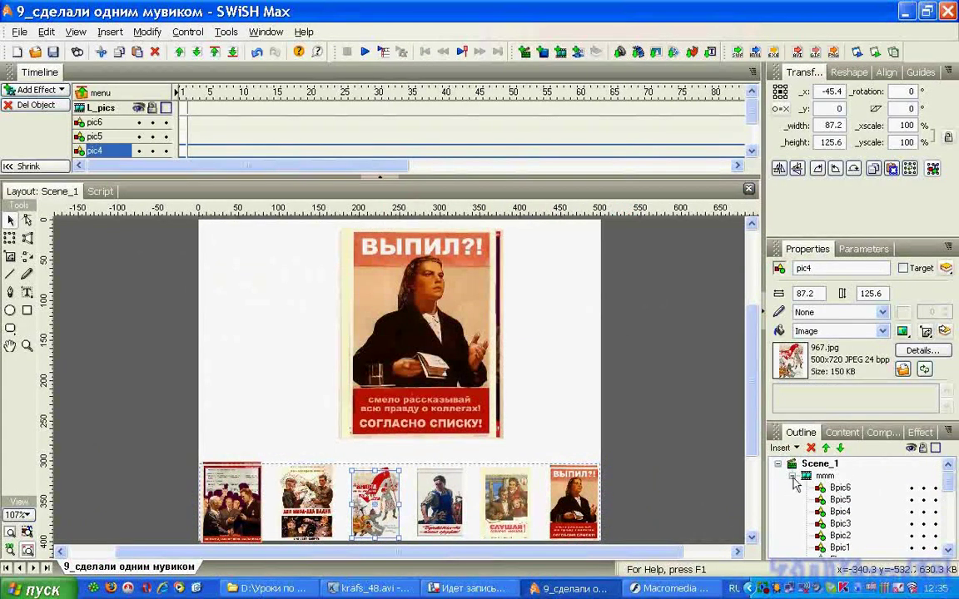
left_click(792, 478)
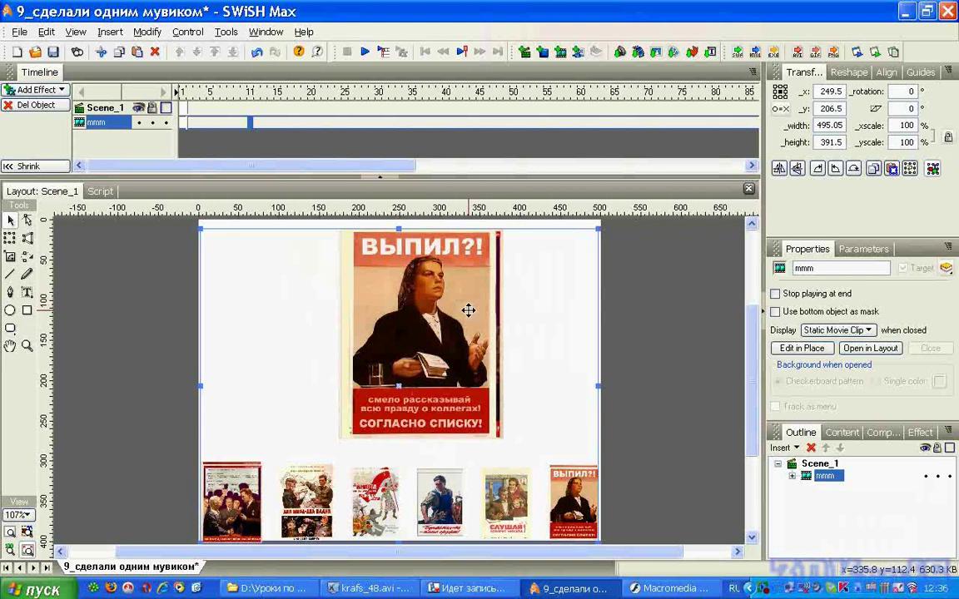
left_click(806, 466)
left_click(101, 192)
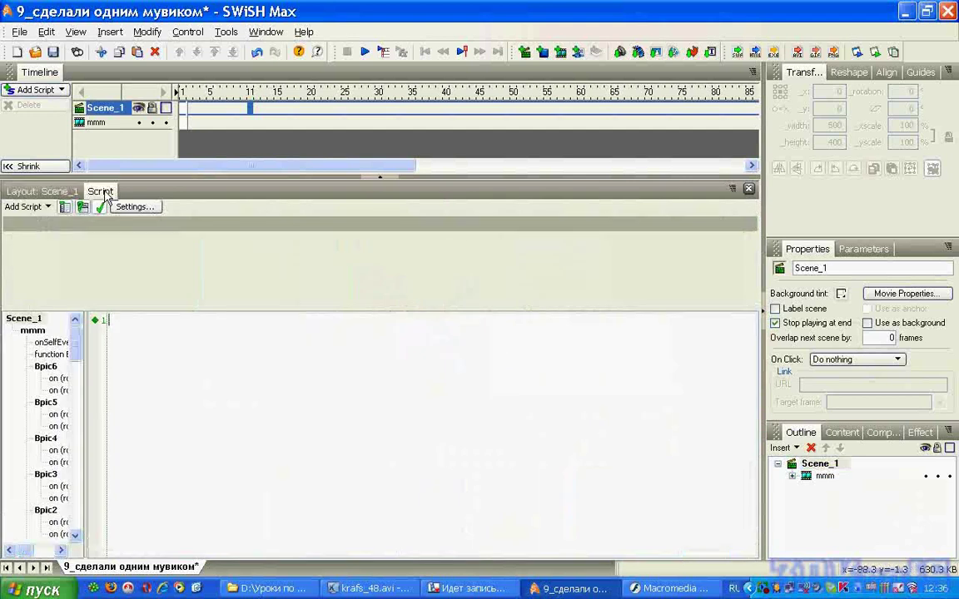
left_click(50, 192)
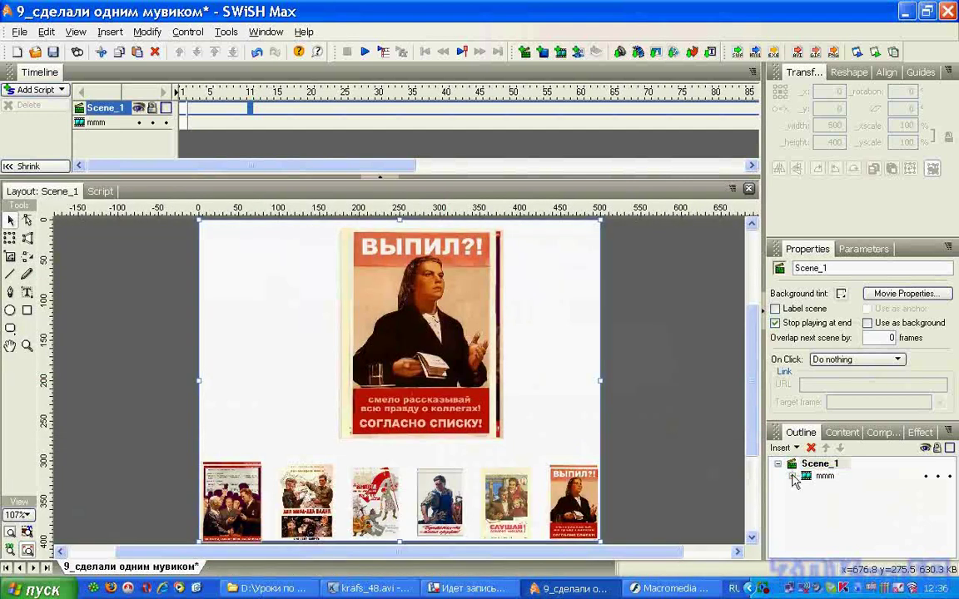
Review the scripts of Bpic2 and of R_pics' pic4, highlighting mmm in the latter's _root.mmm.Bpic() call.
left_click(791, 476)
left_click_drag(949, 487, 955, 547)
scroll(857, 512, "up", 5)
left_click(839, 536)
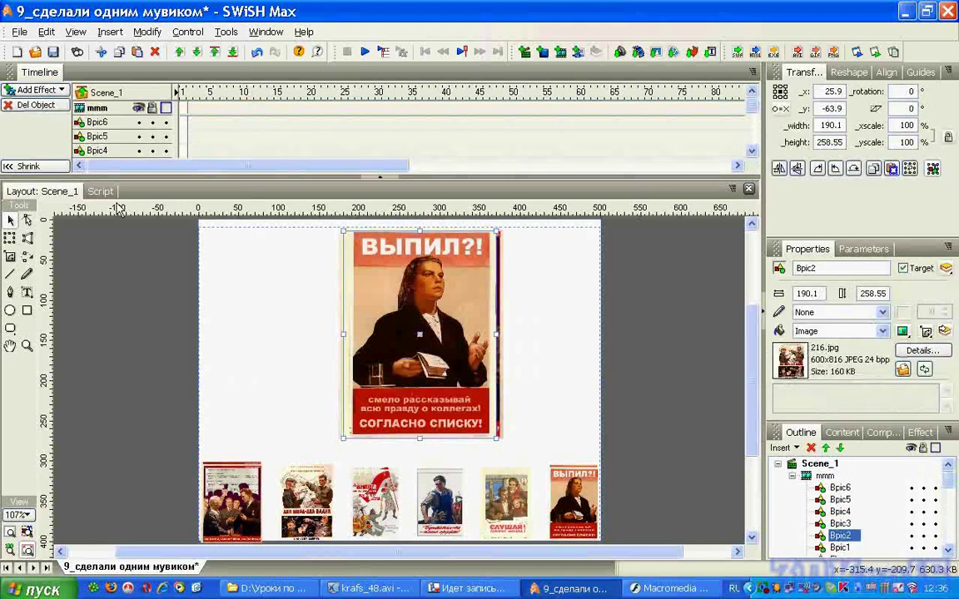
left_click(99, 191)
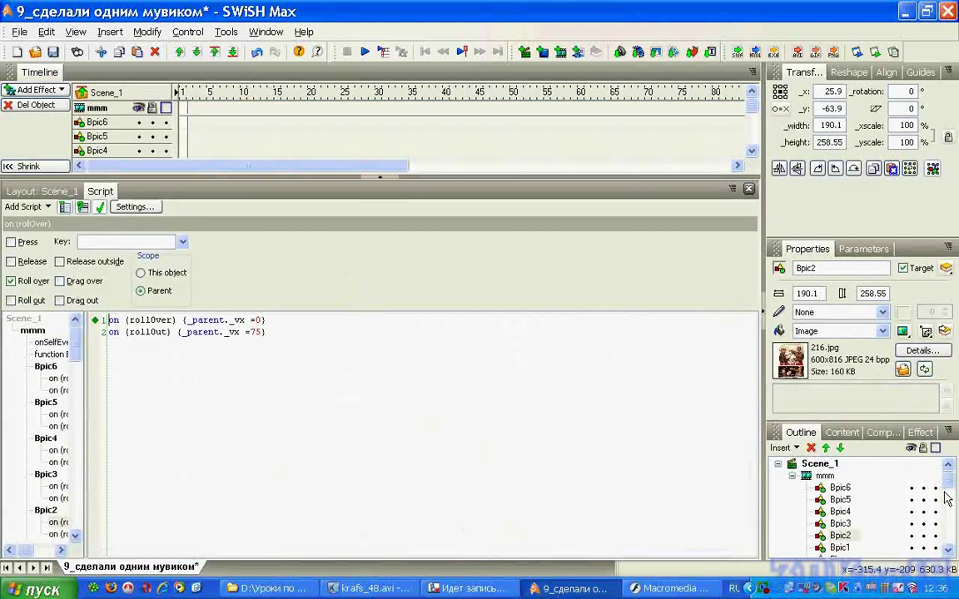
left_click_drag(951, 489, 953, 526)
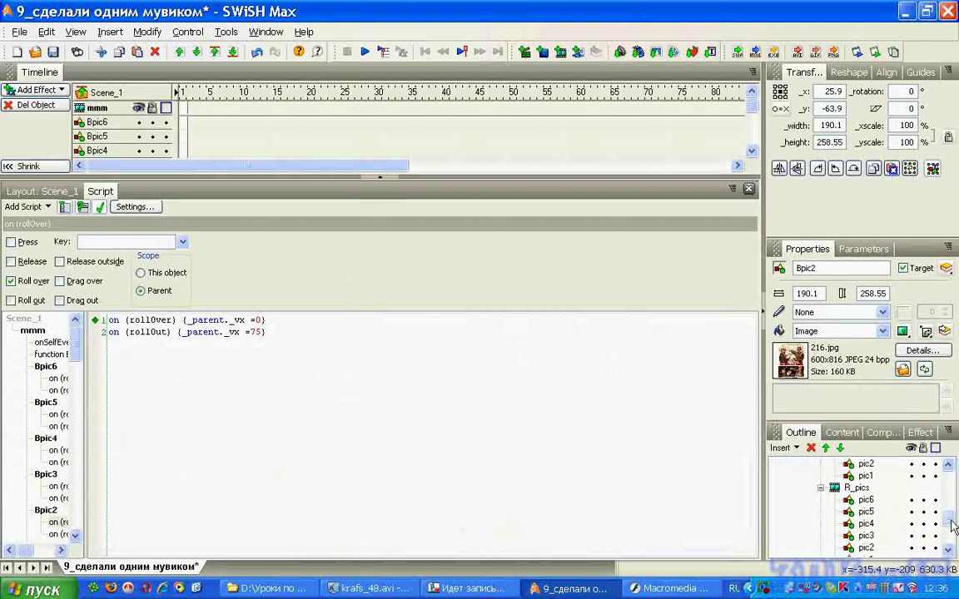
left_click(865, 523)
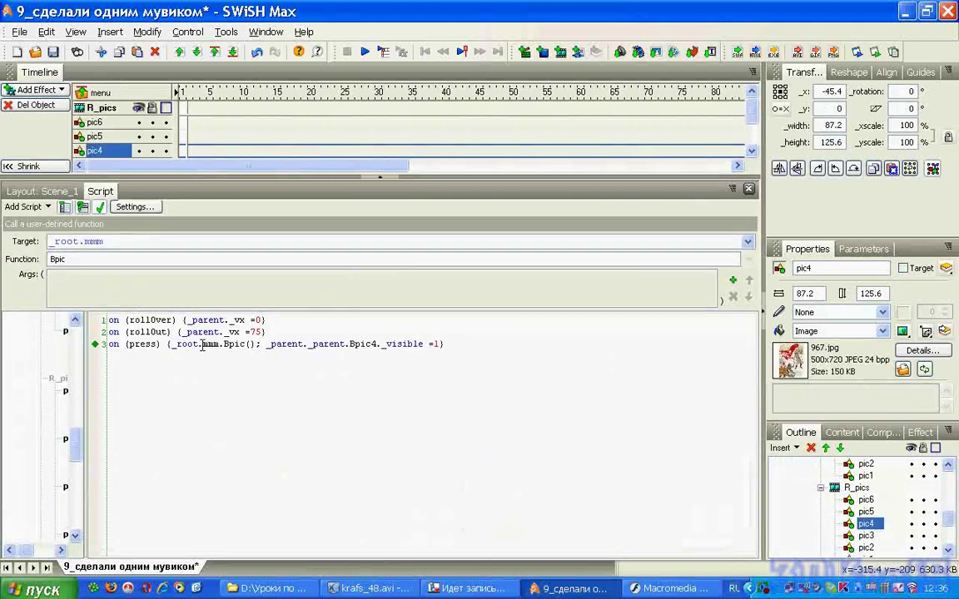
left_click_drag(201, 346, 212, 348)
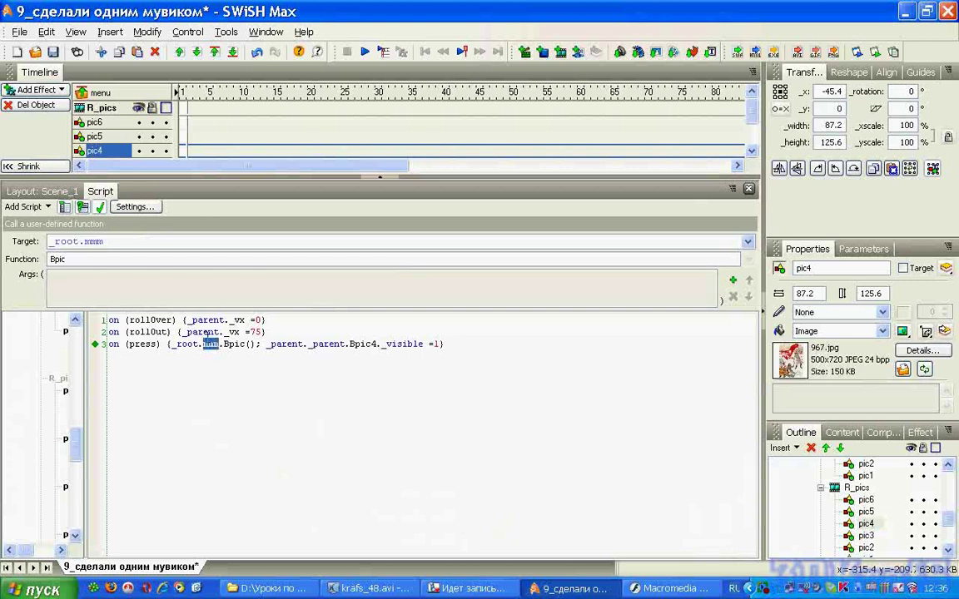
left_click(50, 192)
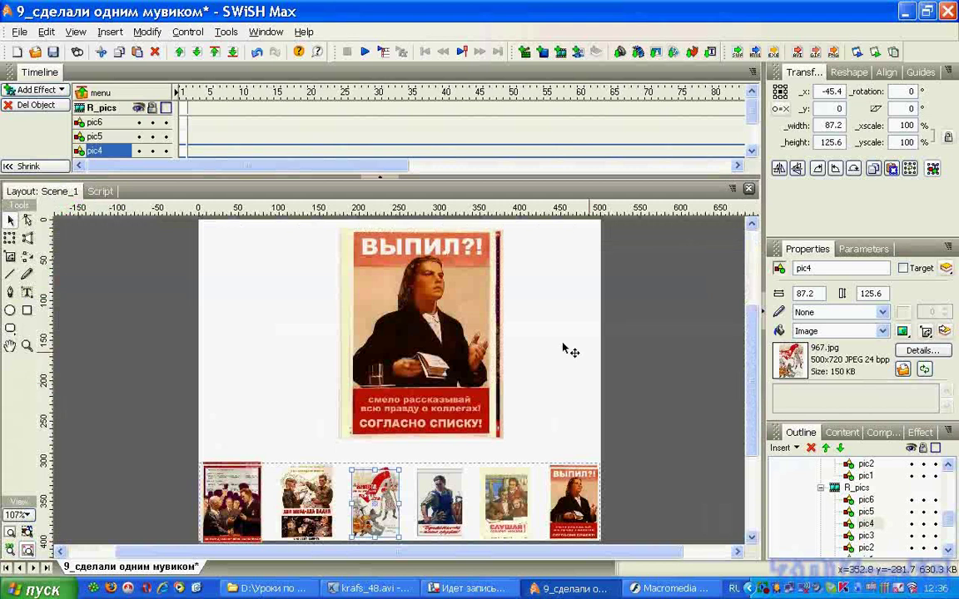
Copy the whole mmm clip from Scene_1 and paste it into a new movie.
left_click_drag(946, 520, 937, 481)
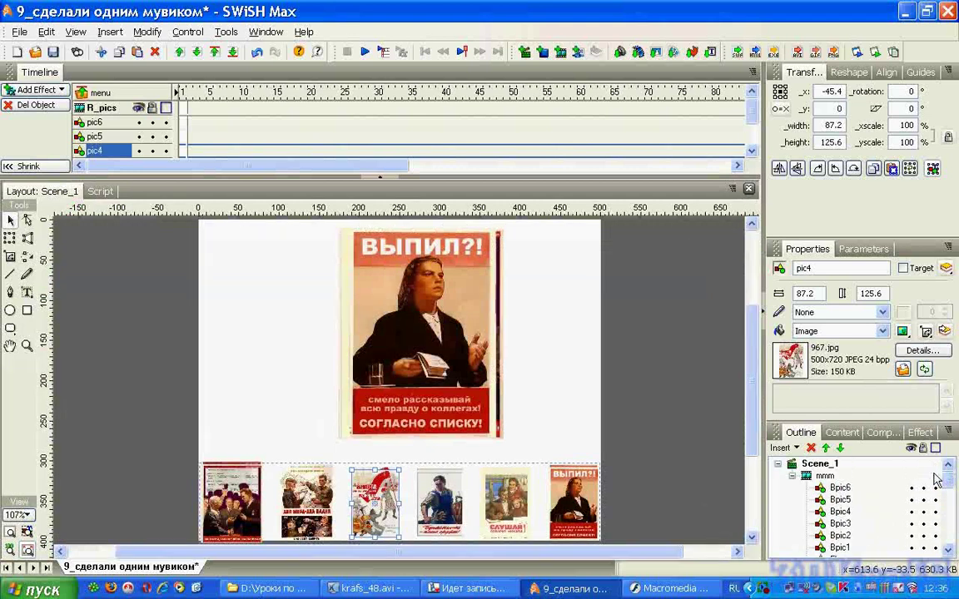
left_click(792, 477)
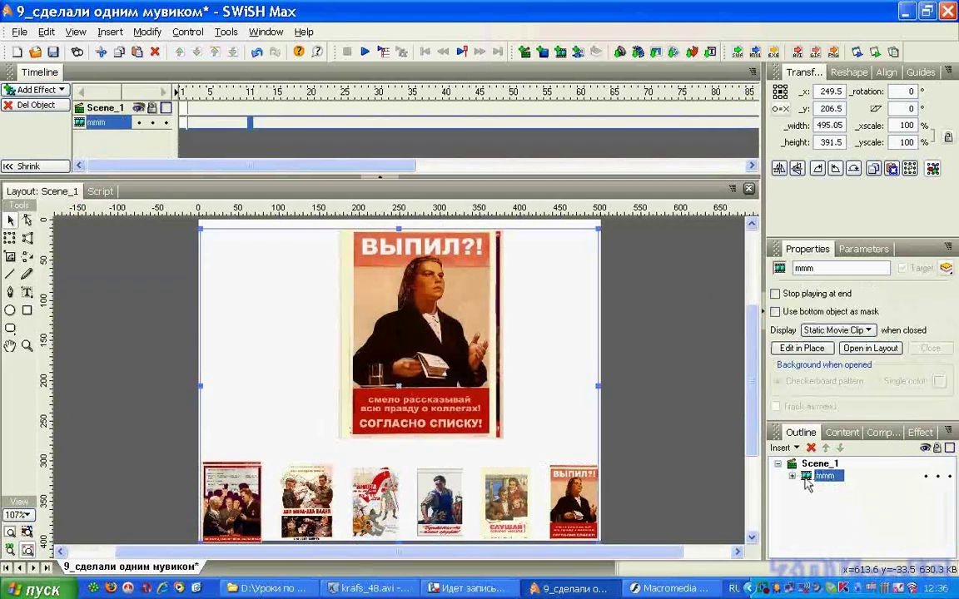
left_click(22, 52)
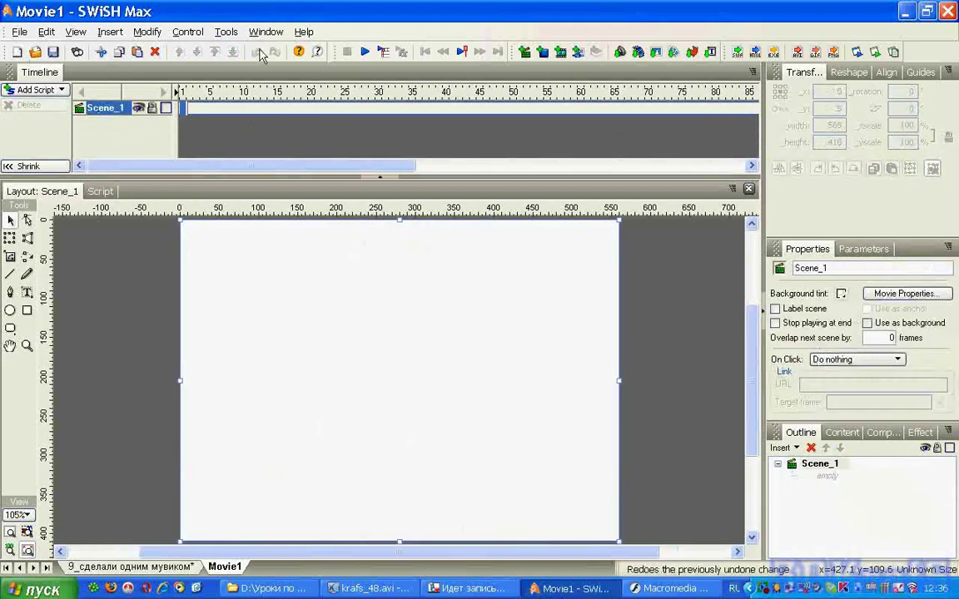
left_click(135, 51)
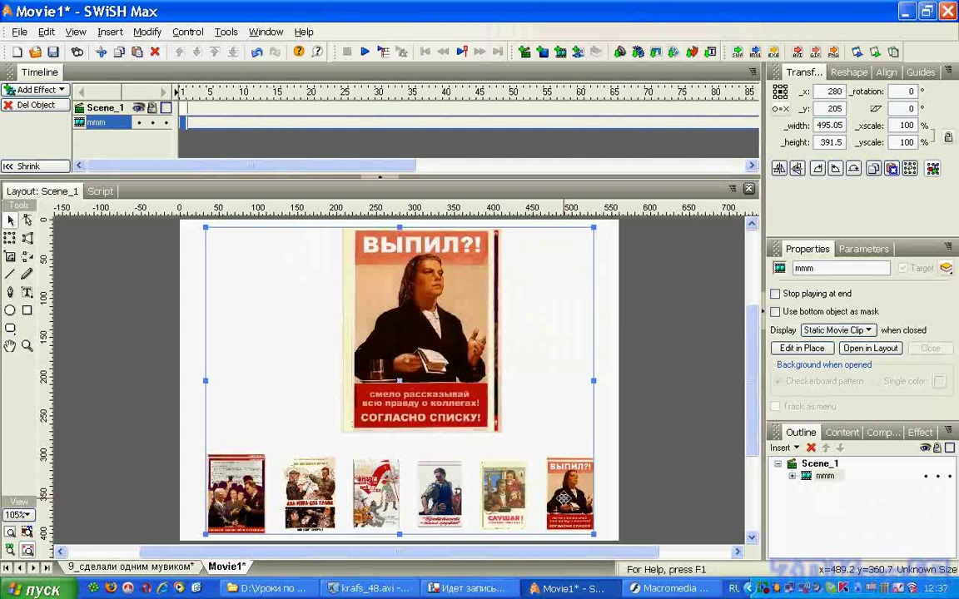
Look at the export settings of the pasted mmm clip and play the new movie briefly in the layout.
left_click(261, 33)
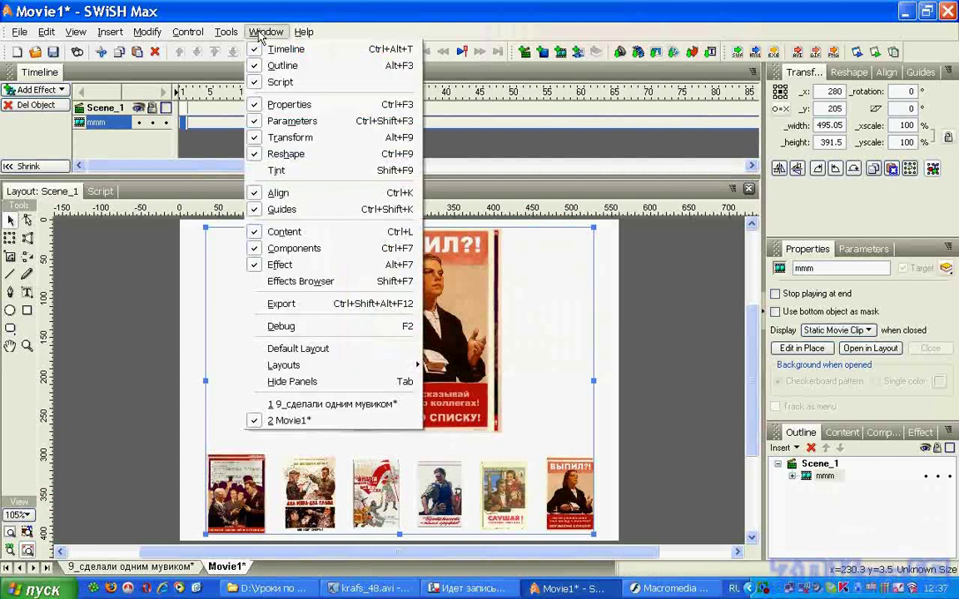
left_click(305, 303)
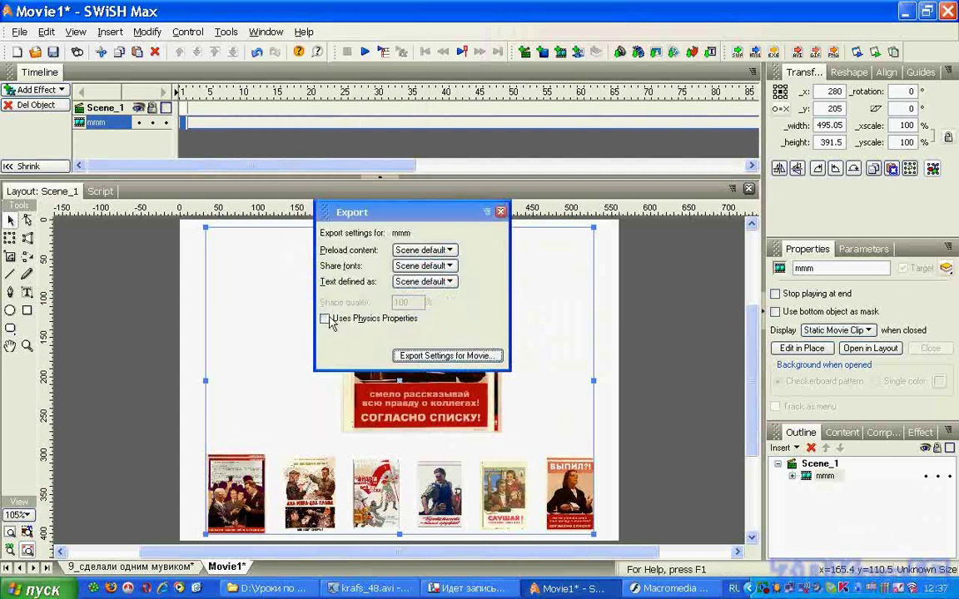
left_click(500, 212)
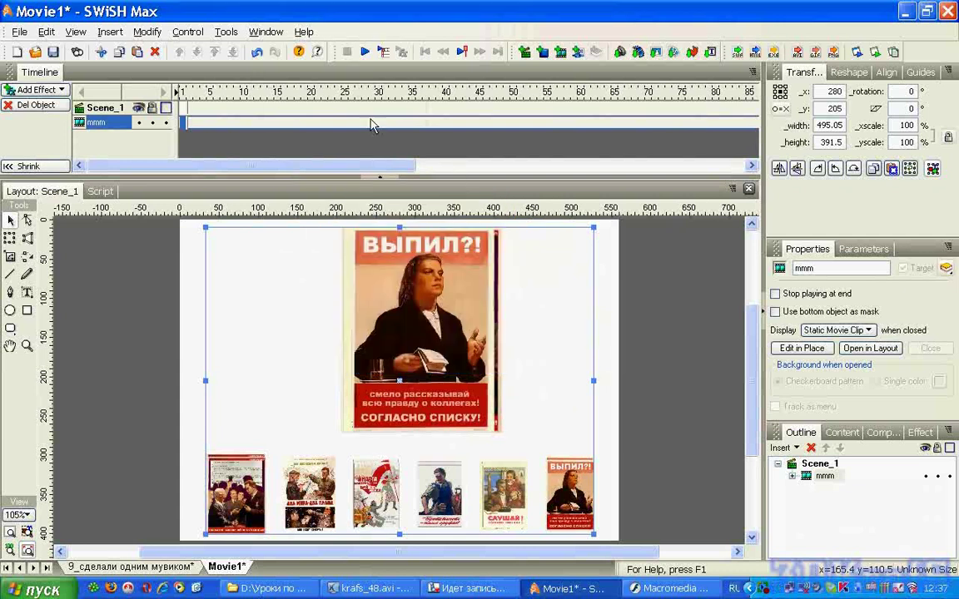
left_click(365, 52)
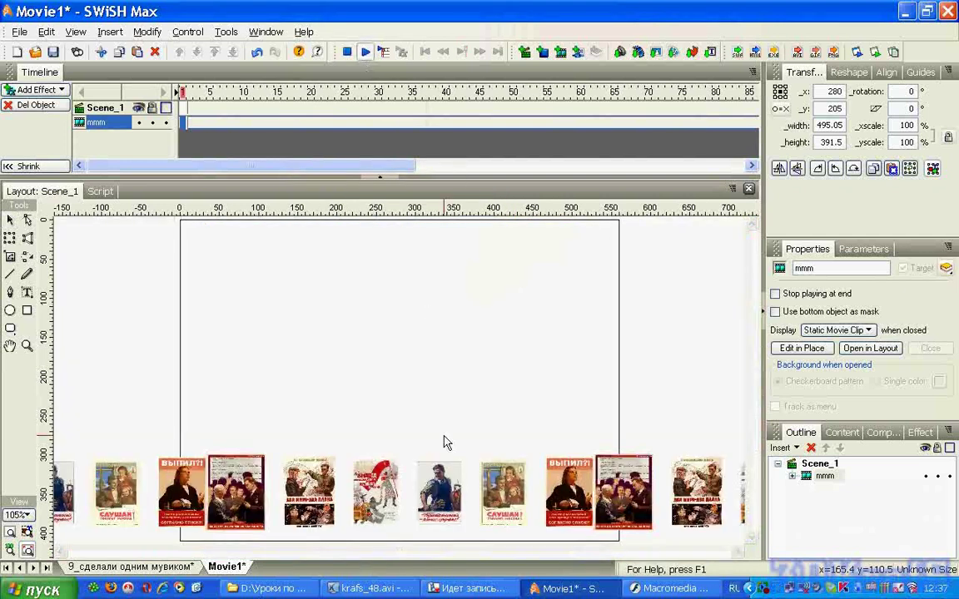
left_click(346, 53)
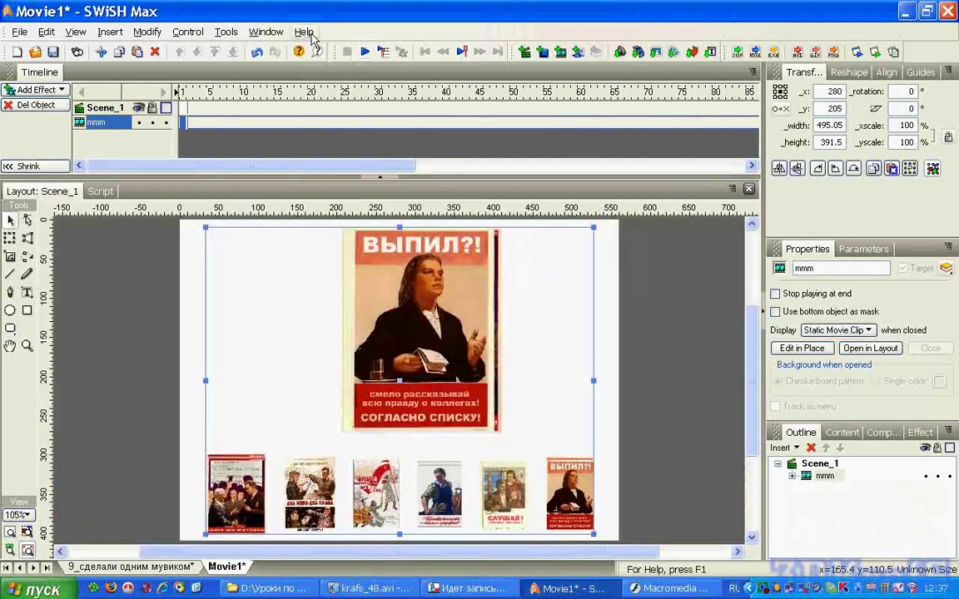
Enable Uses Physics Properties for mmm and Support physics properties in the movie's SWF export settings.
left_click(829, 477)
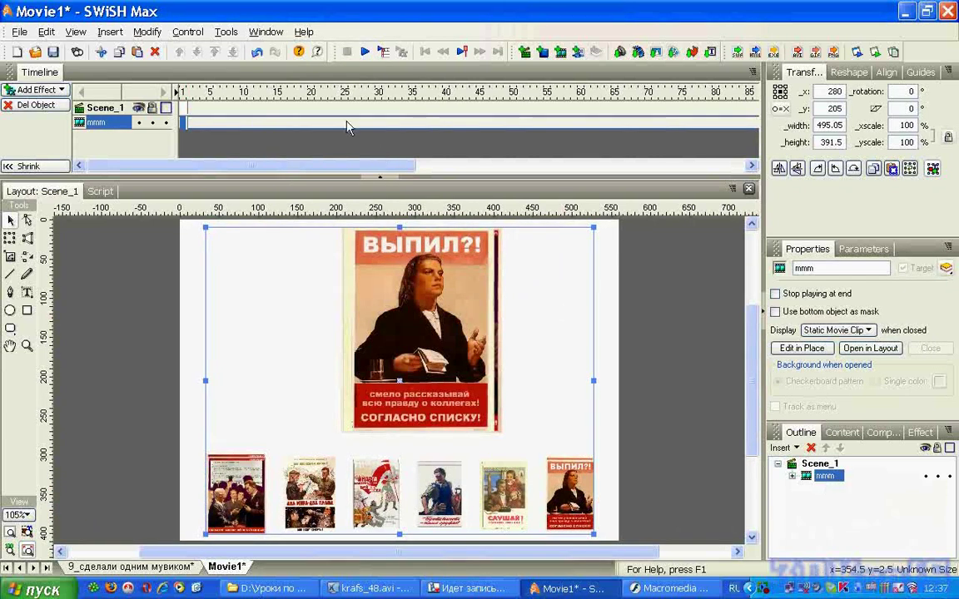
left_click(266, 32)
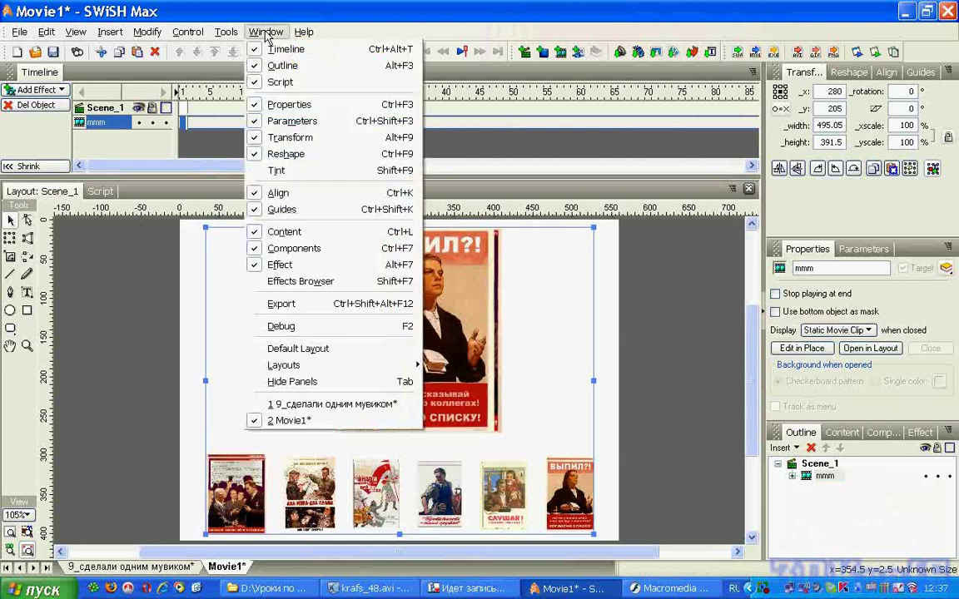
left_click(322, 303)
left_click(325, 321)
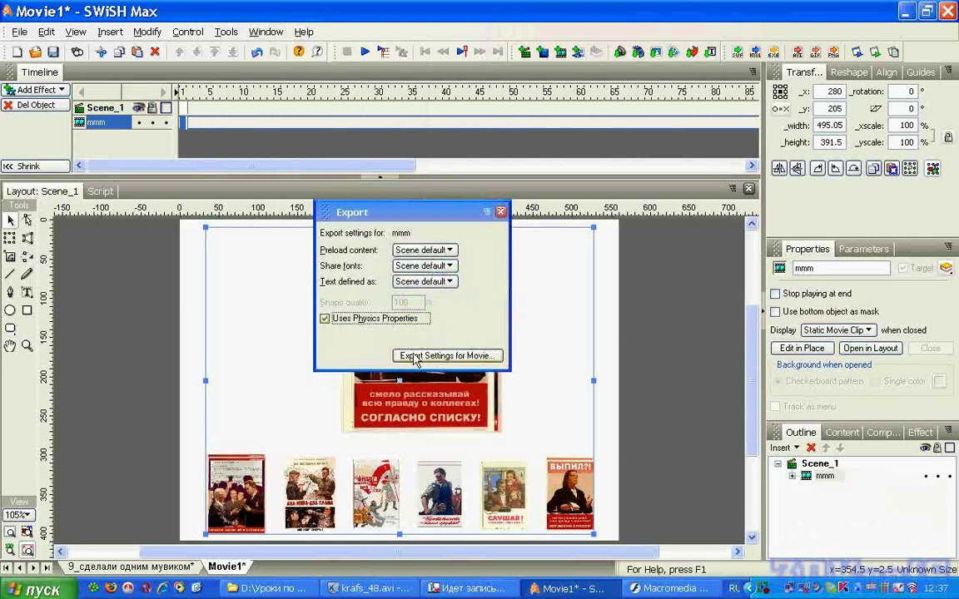
left_click(412, 356)
left_click(363, 278)
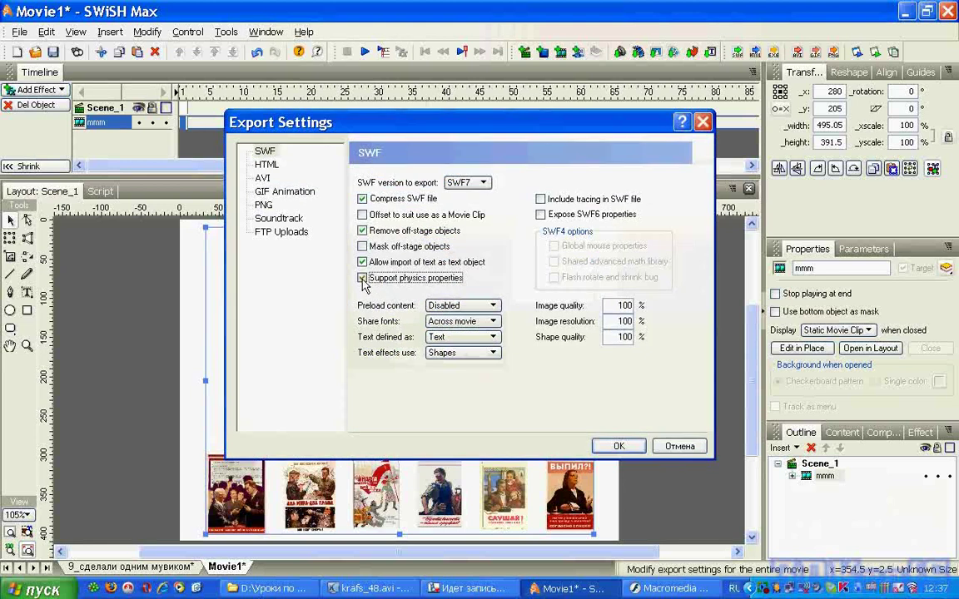
left_click(618, 447)
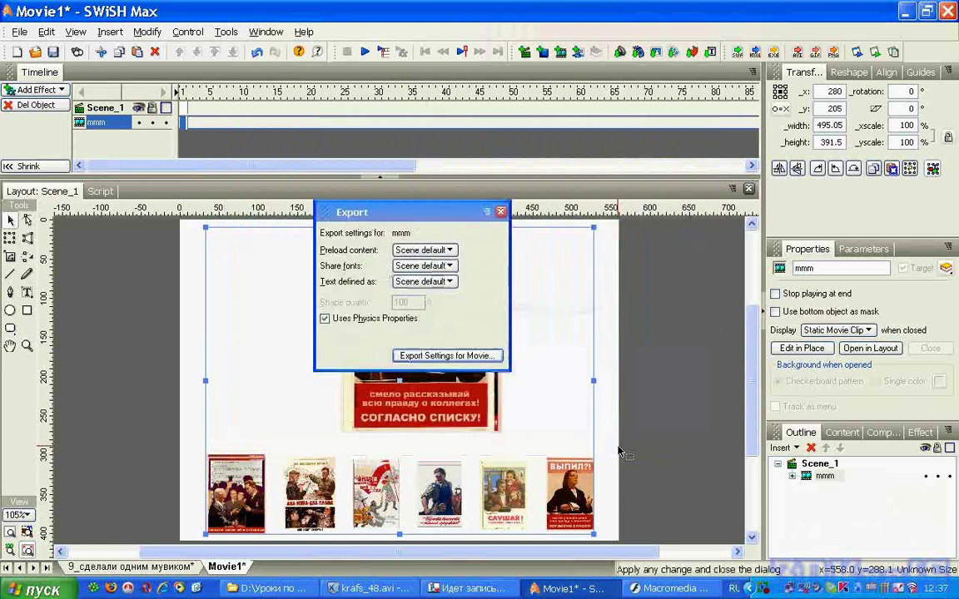
left_click(501, 213)
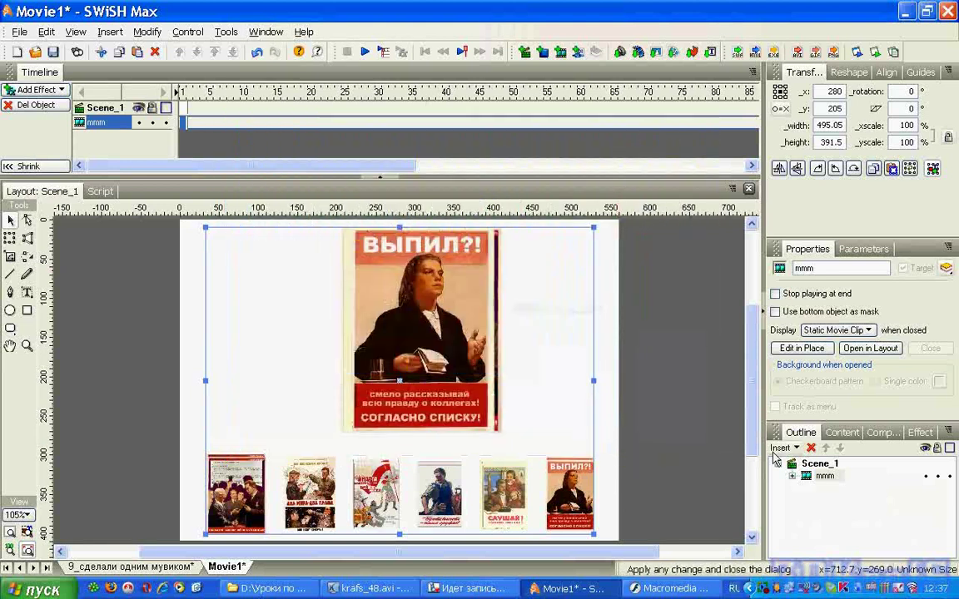
Expand mmm in the new movie and examine the menu clip's script, especially its _vx line in onFrame (1).
double_click(806, 476)
left_click(840, 476)
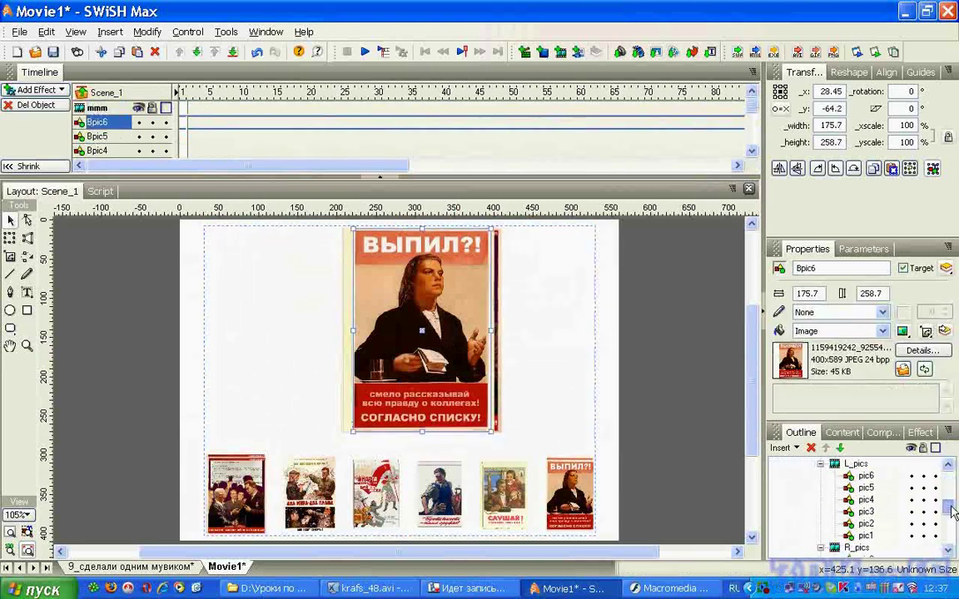
left_click(841, 476)
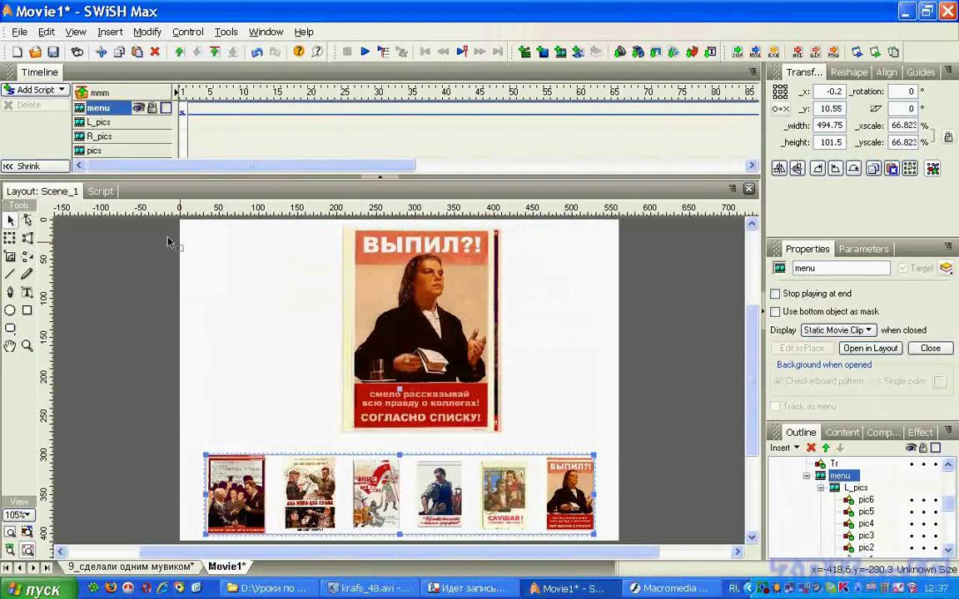
left_click(101, 191)
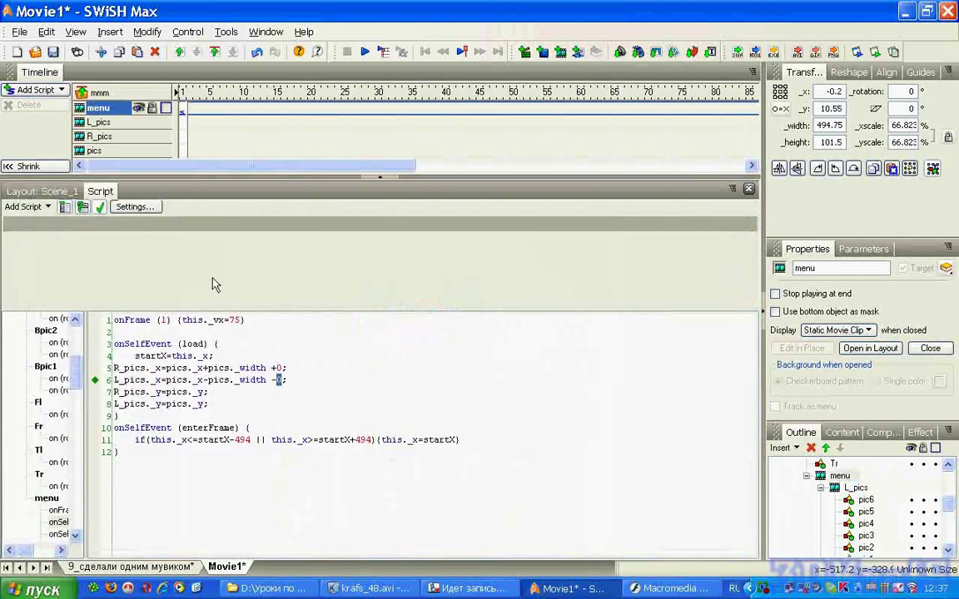
mouse_move(226, 280)
left_mouse_down()
mouse_move(219, 331)
mouse_move(220, 307)
left_mouse_up()
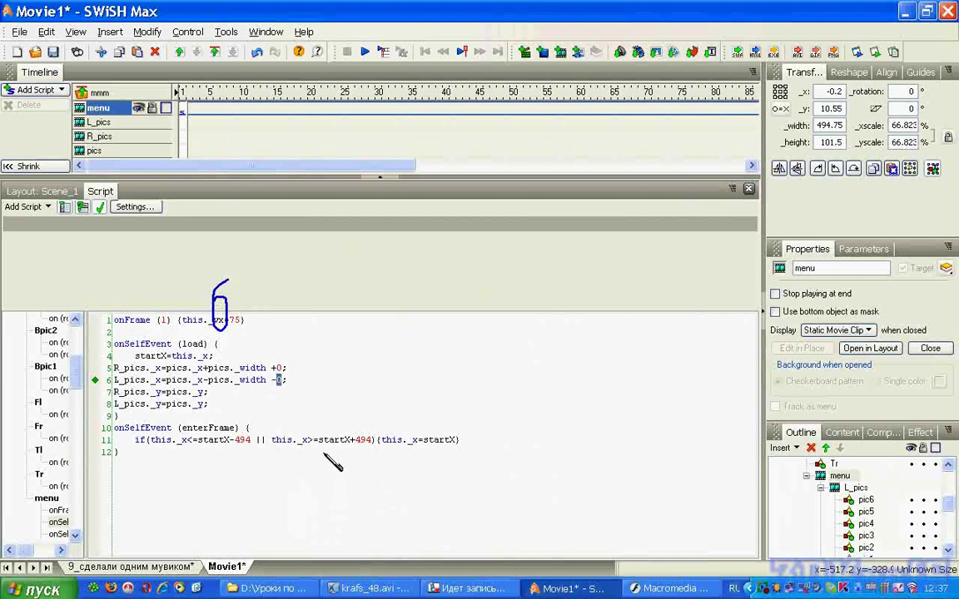
mouse_move(204, 278)
left_mouse_down()
mouse_move(203, 308)
mouse_move(231, 338)
mouse_move(237, 313)
mouse_move(221, 335)
left_mouse_up()
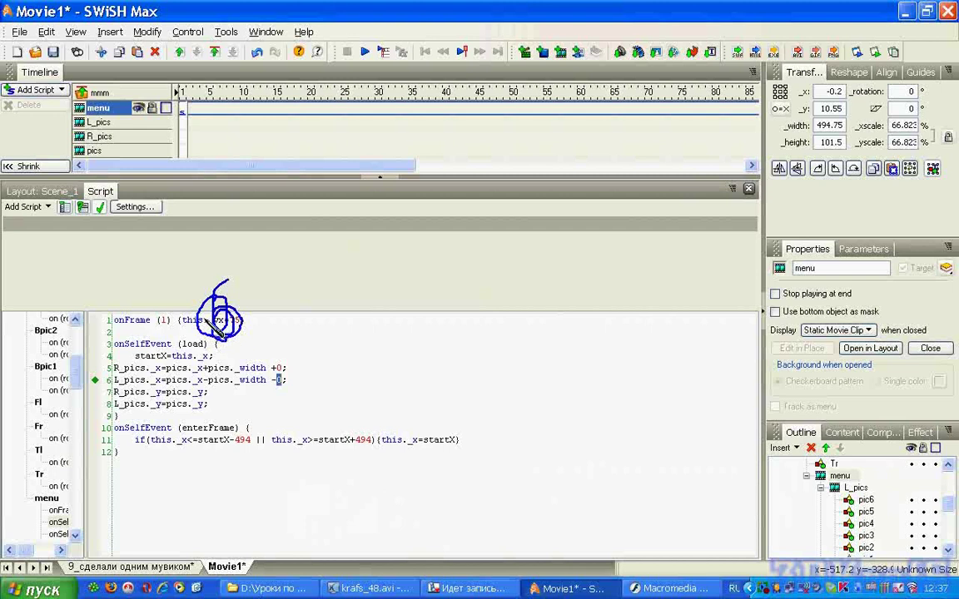
left_click(43, 194)
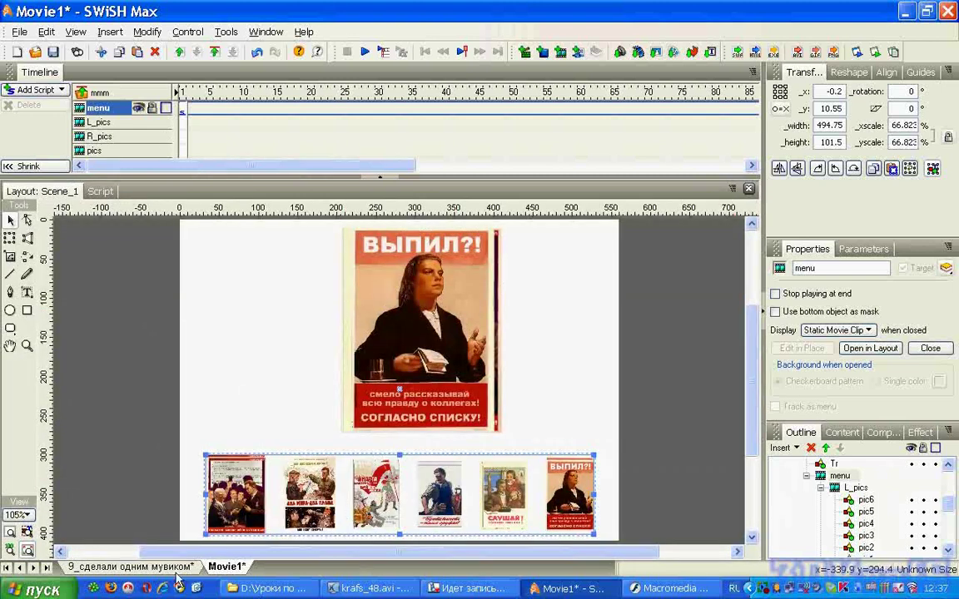
Compare the original movie with Movie1 and check Uses Physics Properties in the menu clip's export settings.
left_click(133, 567)
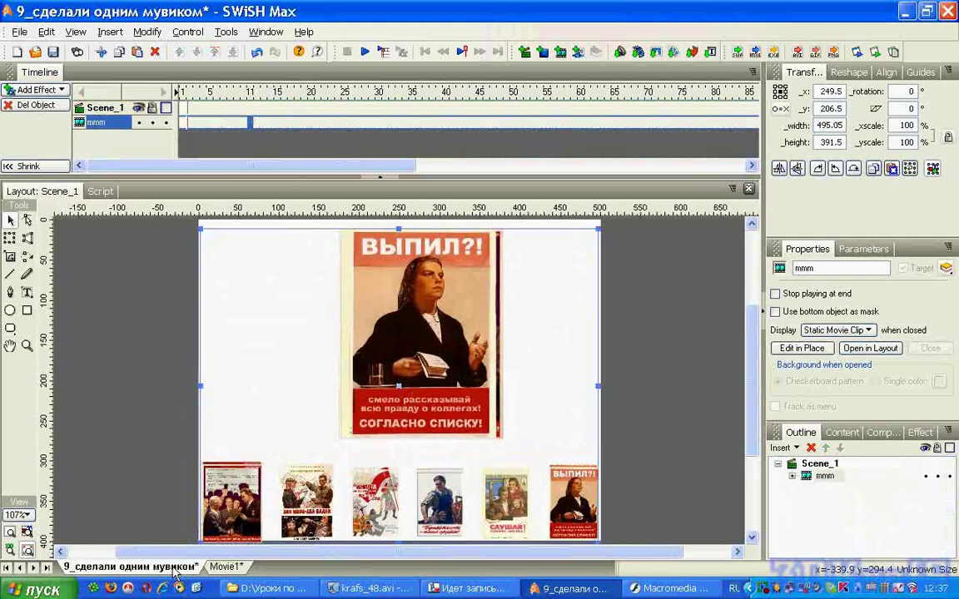
left_click(225, 567)
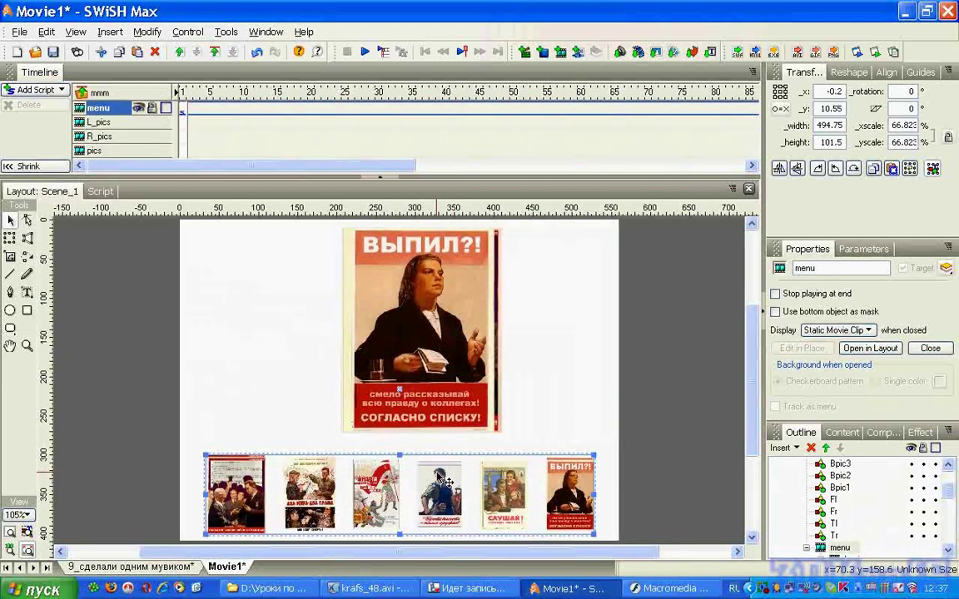
left_click(265, 32)
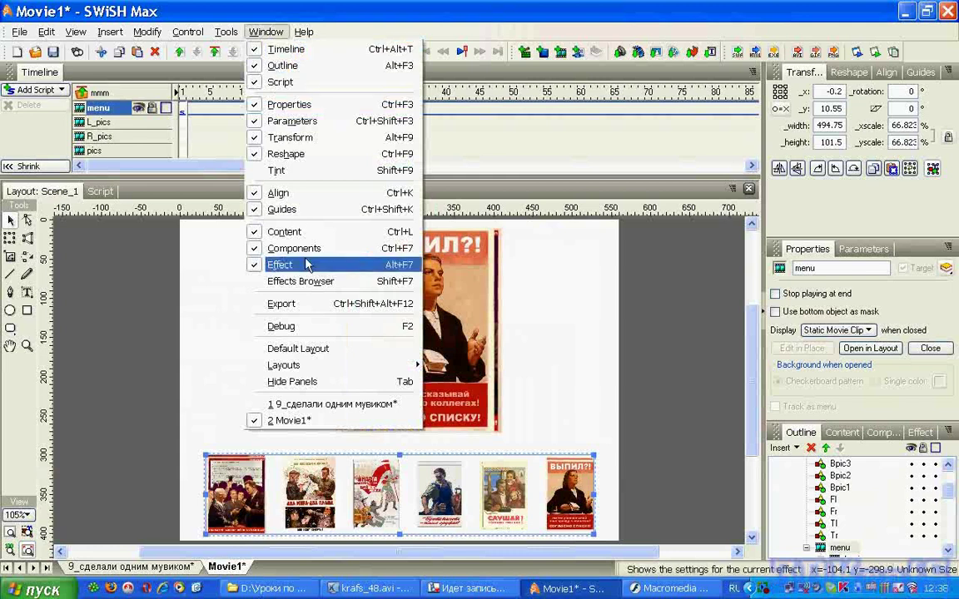
left_click(310, 305)
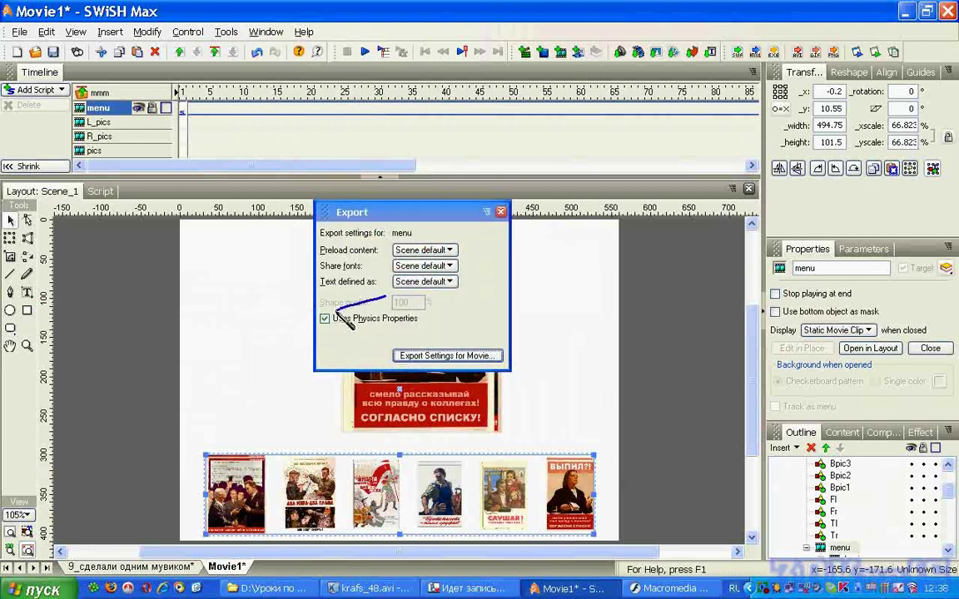
left_click(501, 213)
Play Movie1 in the layout to test the scrolling thumbnails and large posters, and stop the playback.
left_click(364, 52)
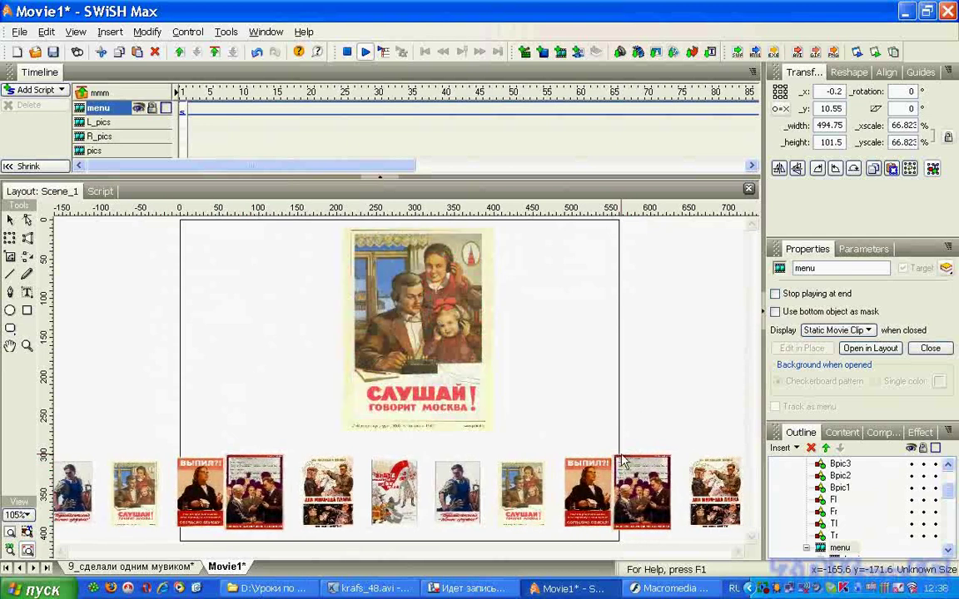
mouse_move(448, 485)
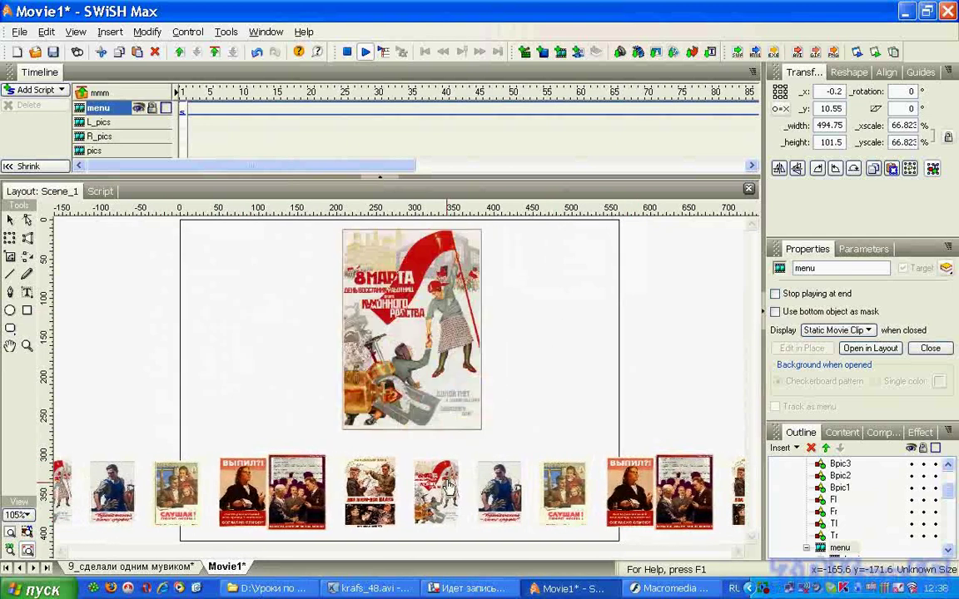
left_click(347, 51)
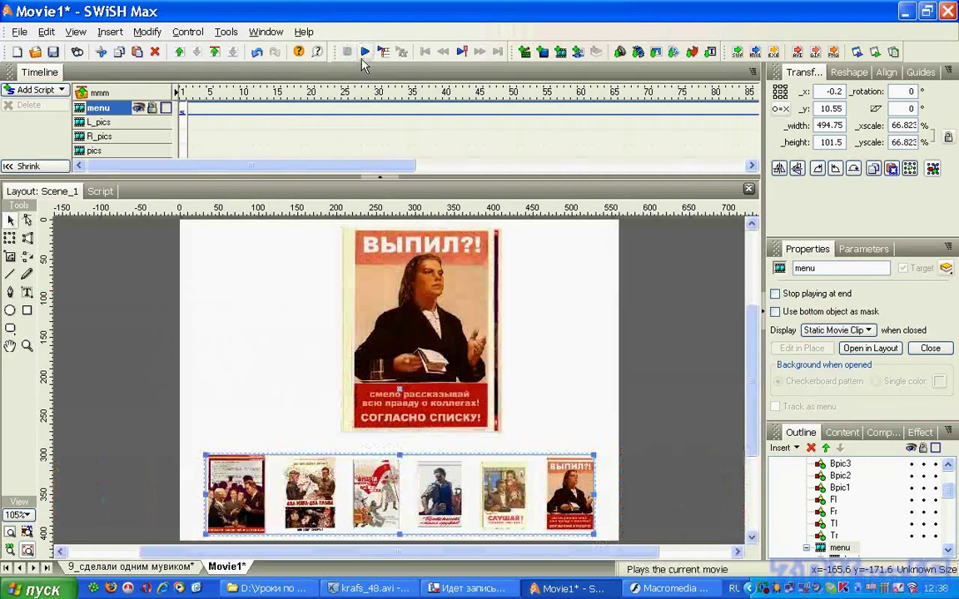
left_click(471, 589)
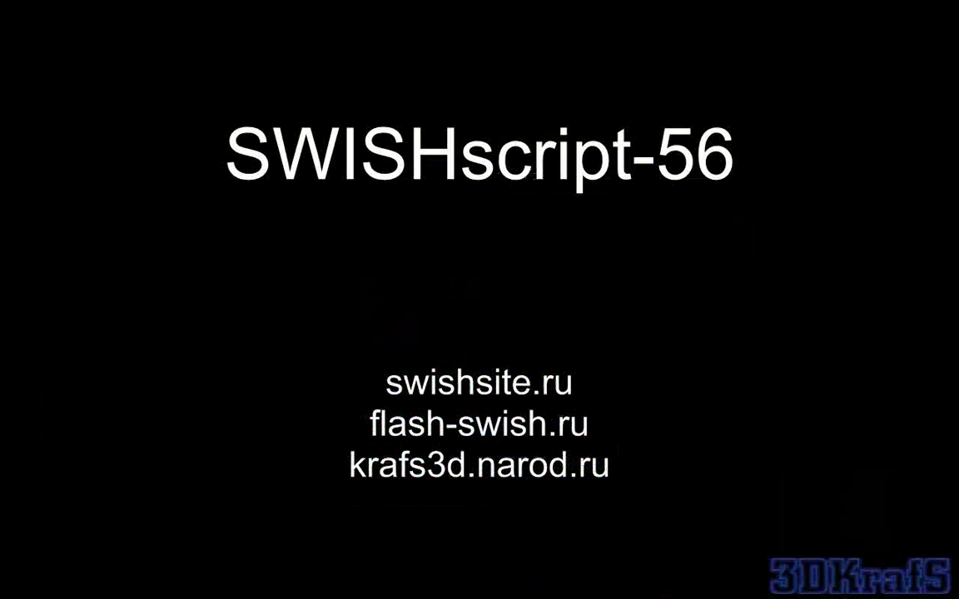